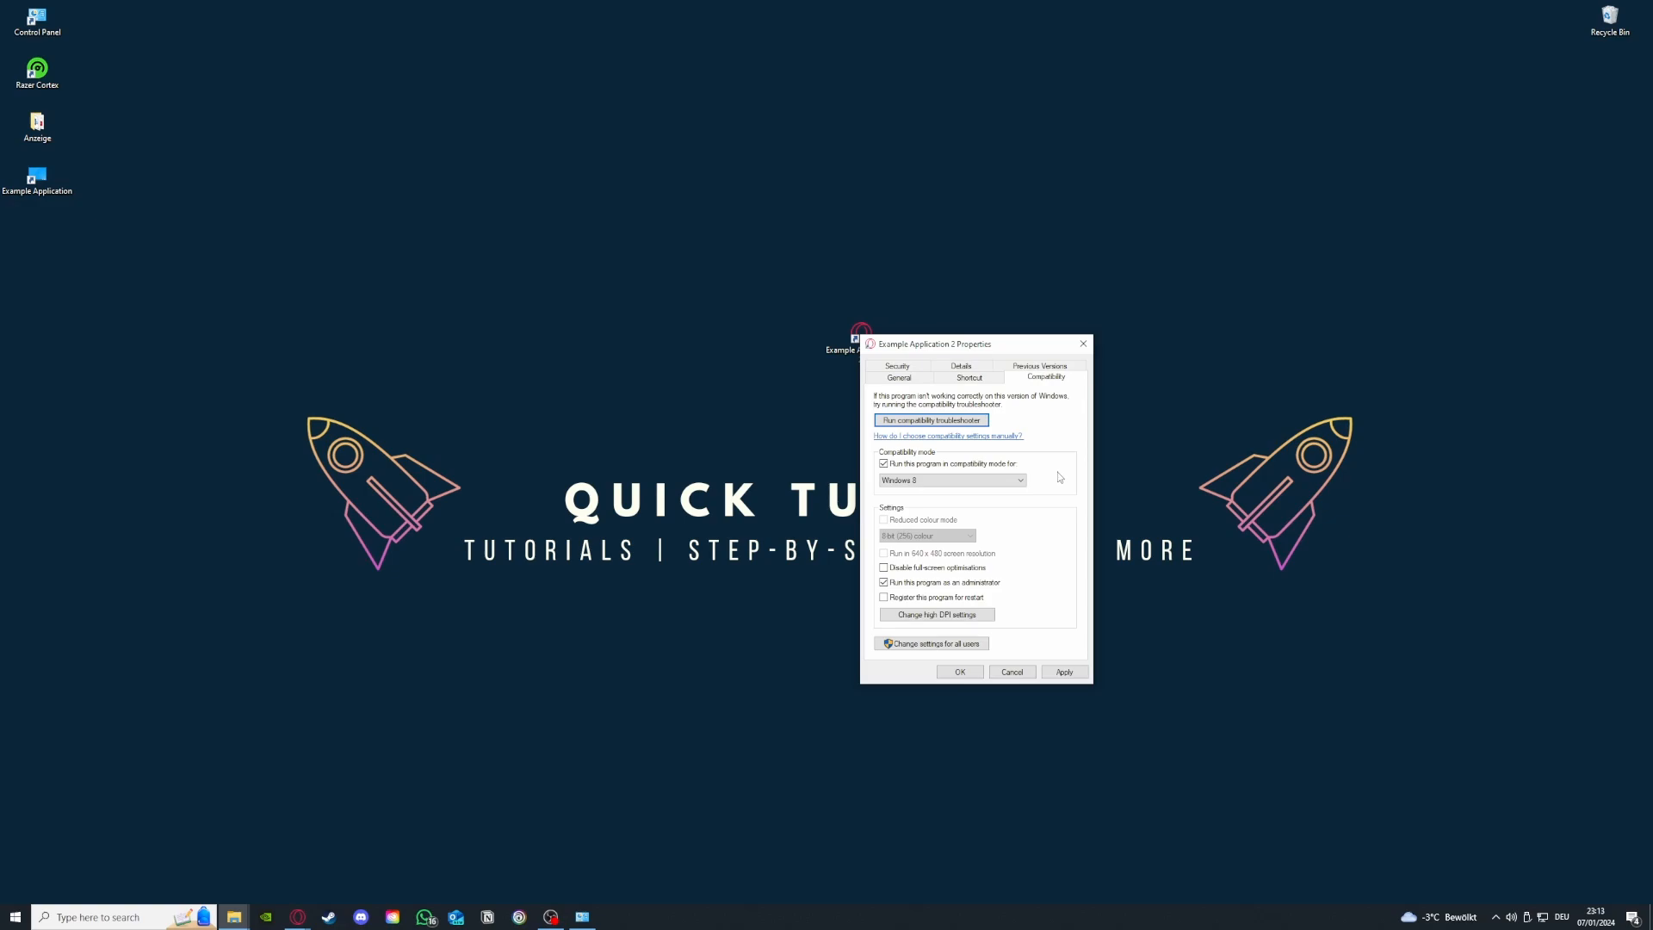
Apply the compatibility settings of Example Application 2 and close its properties
click(1064, 673)
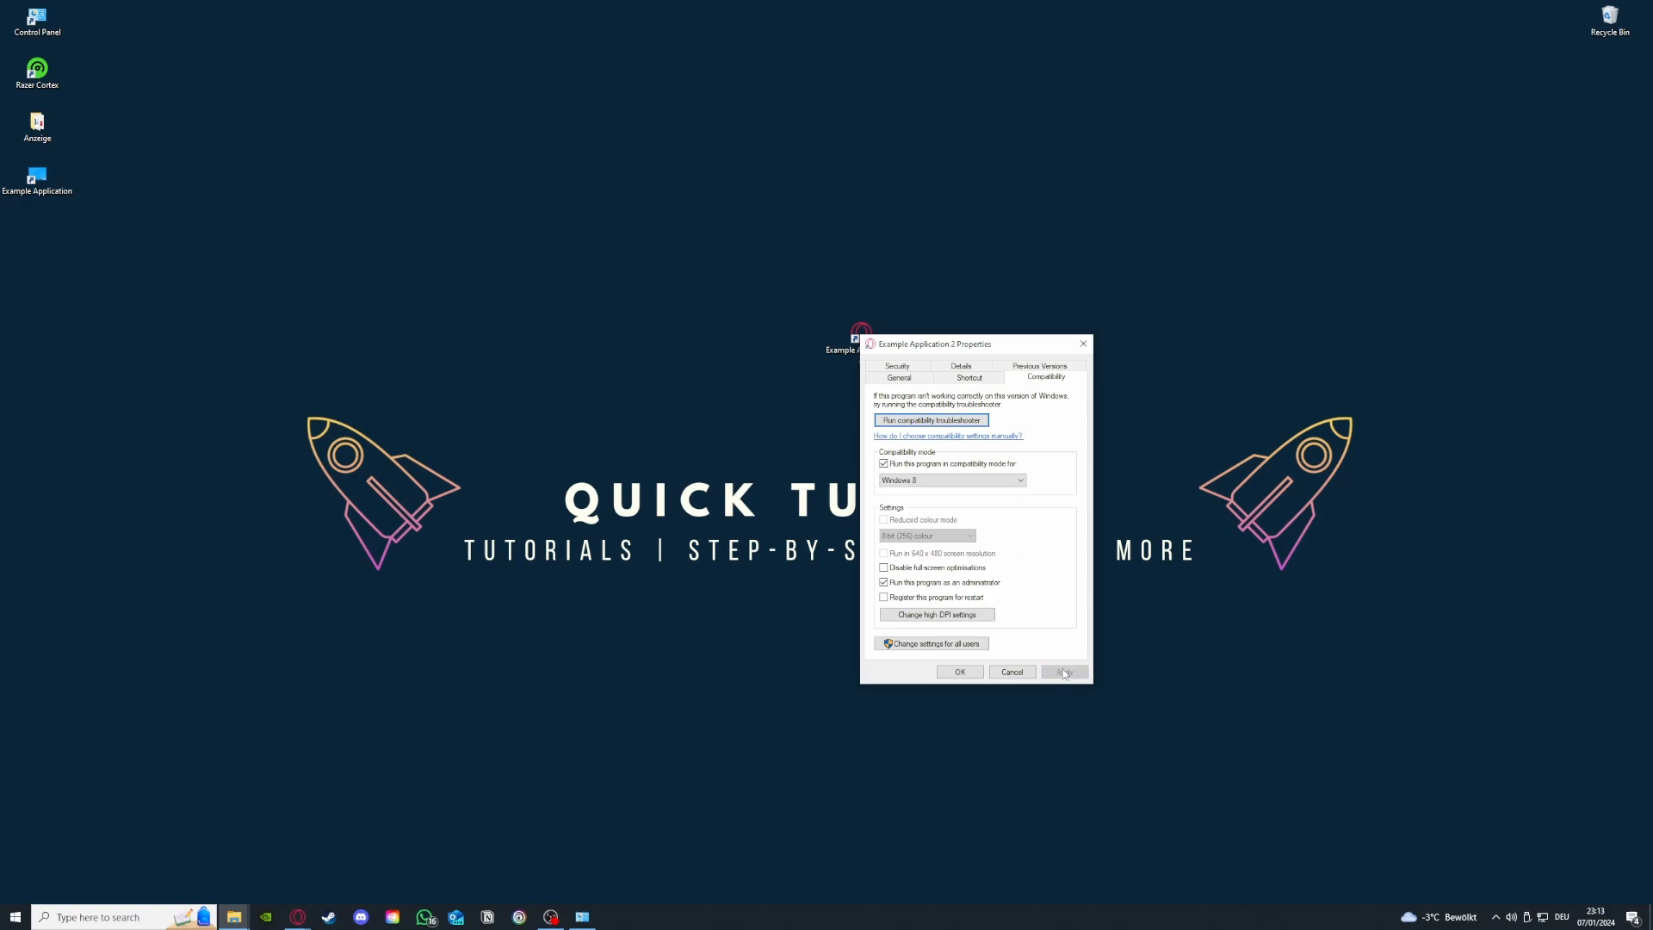
click(957, 673)
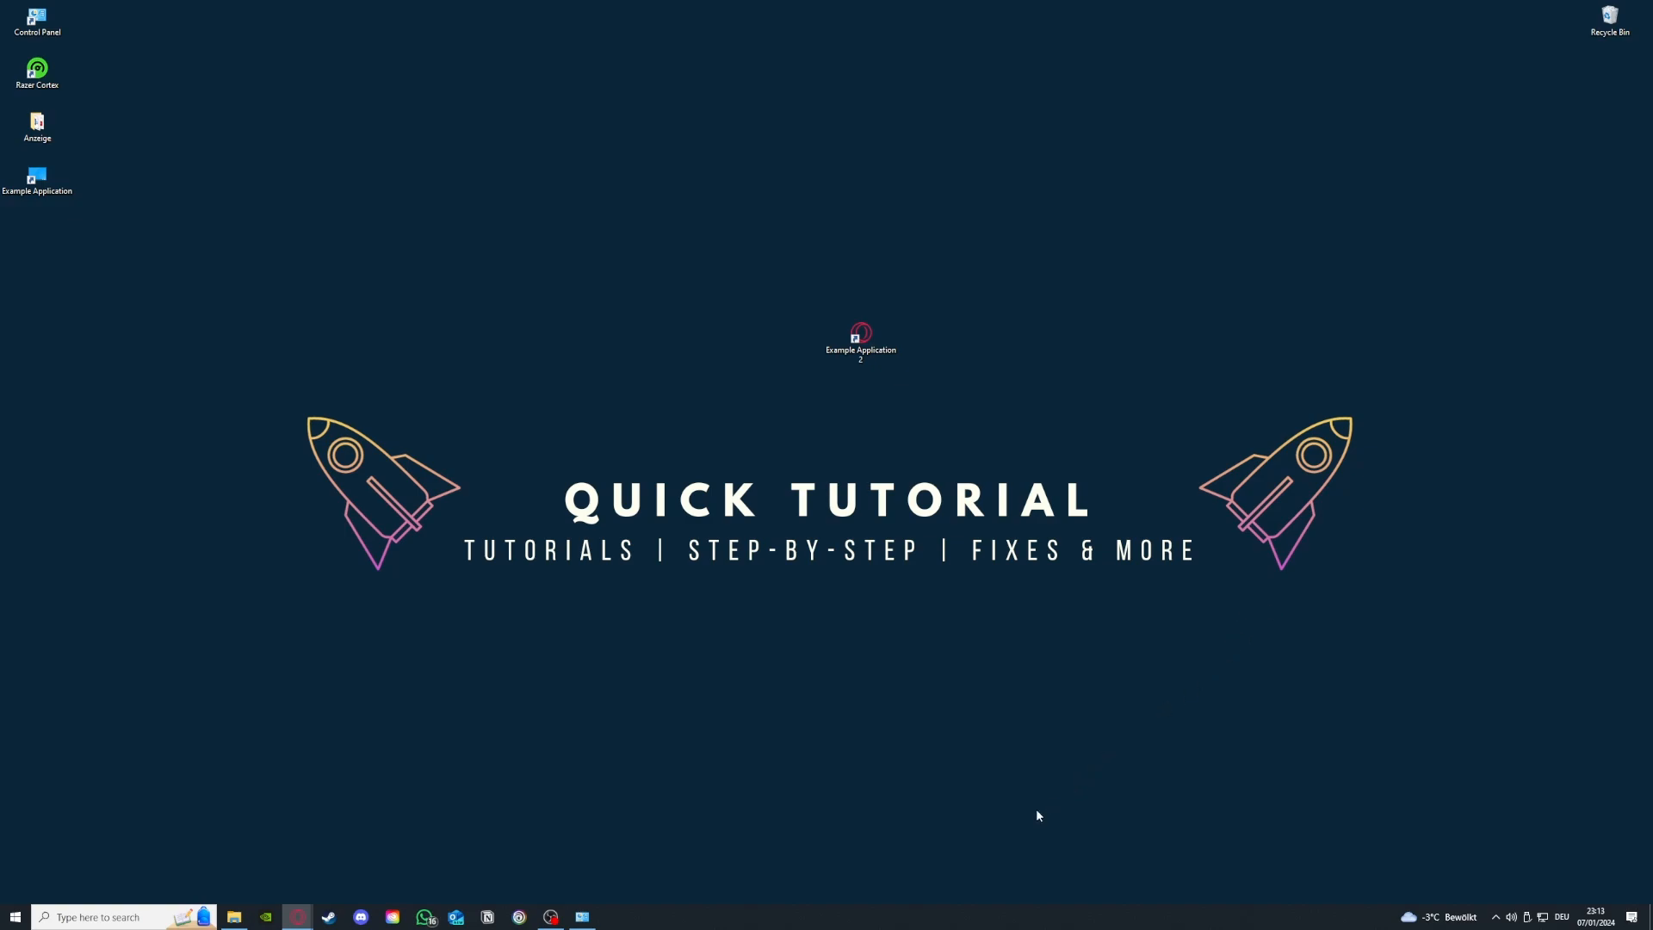
Open Task Manager and maximize its window
right_click(915, 917)
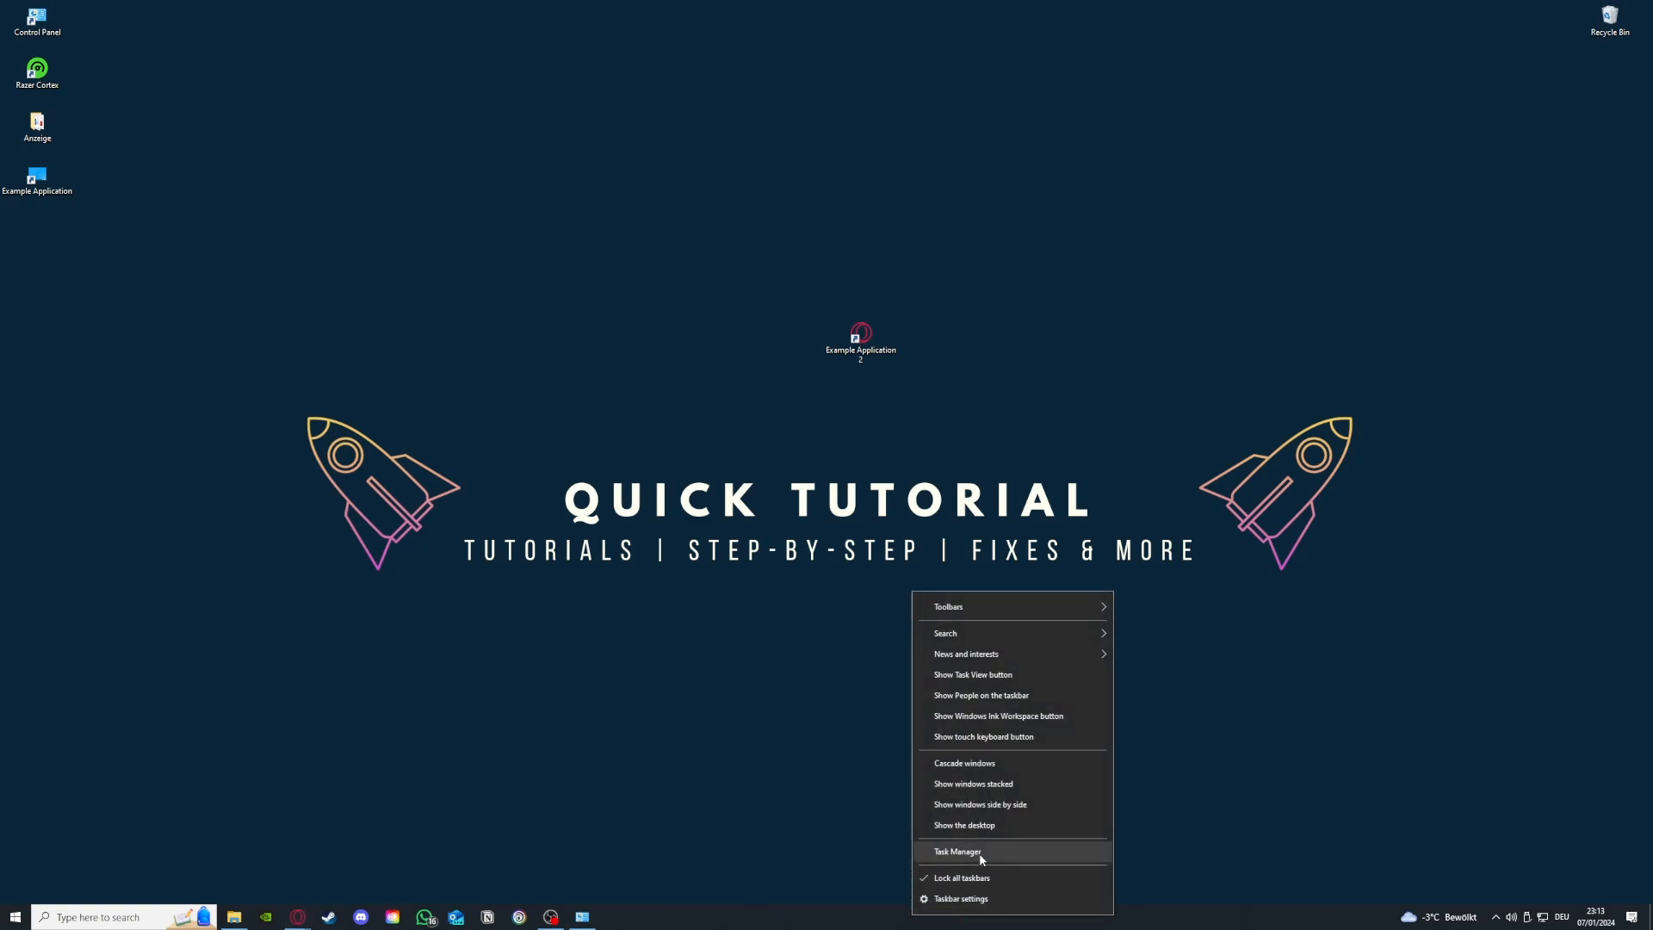
click(982, 852)
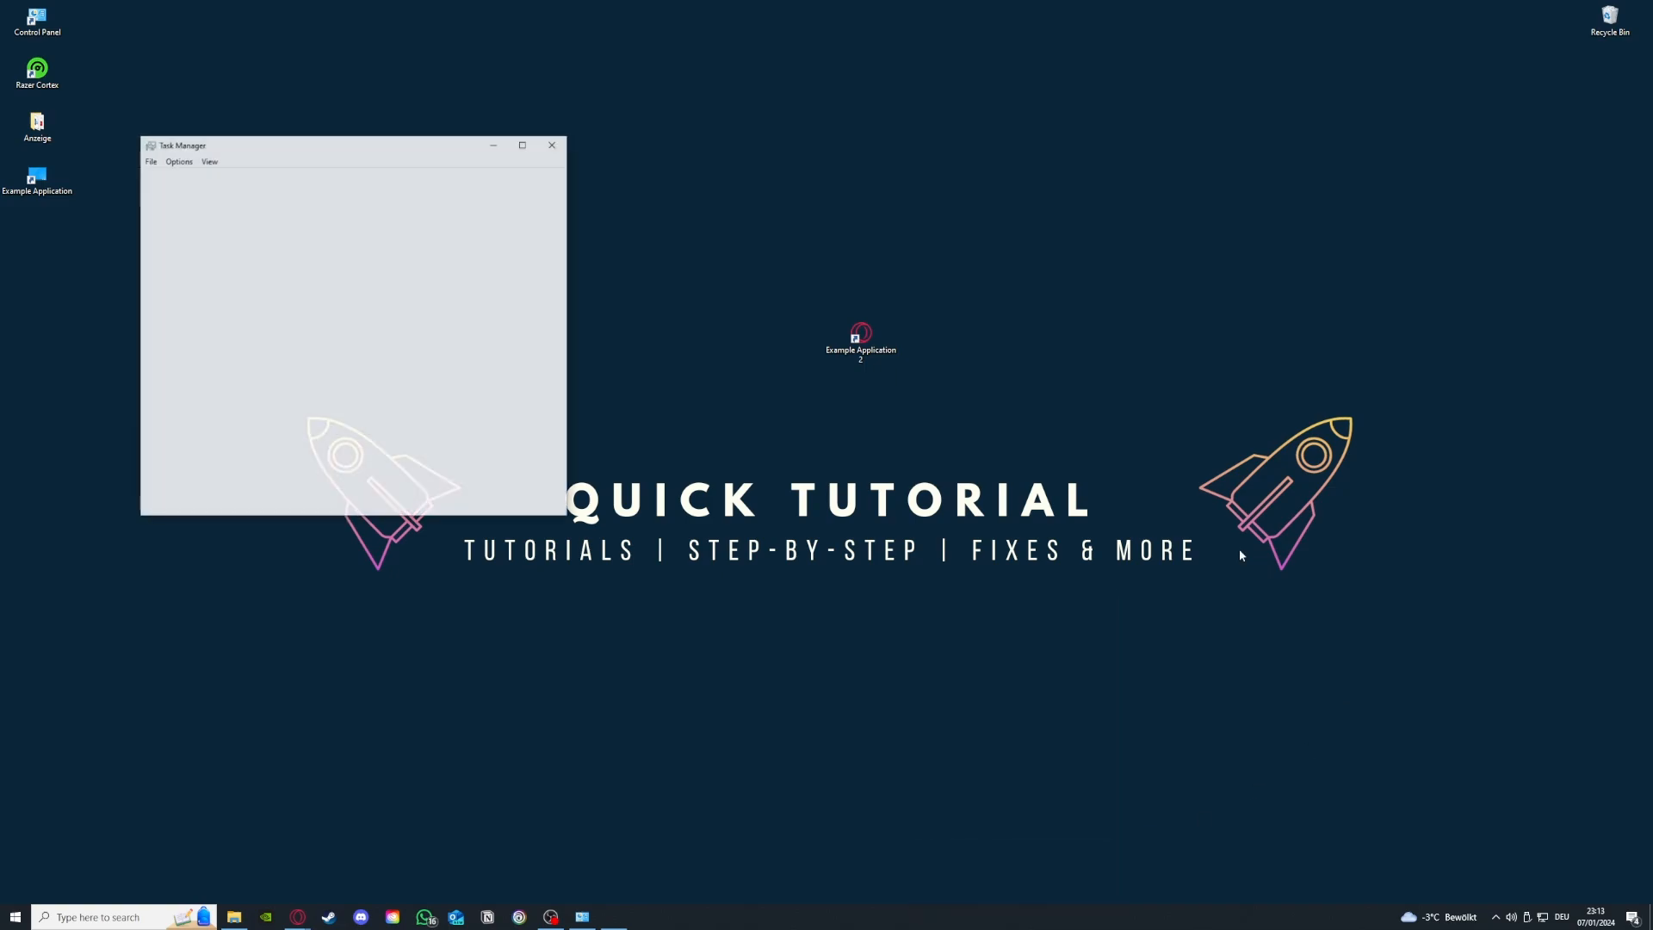
click(524, 144)
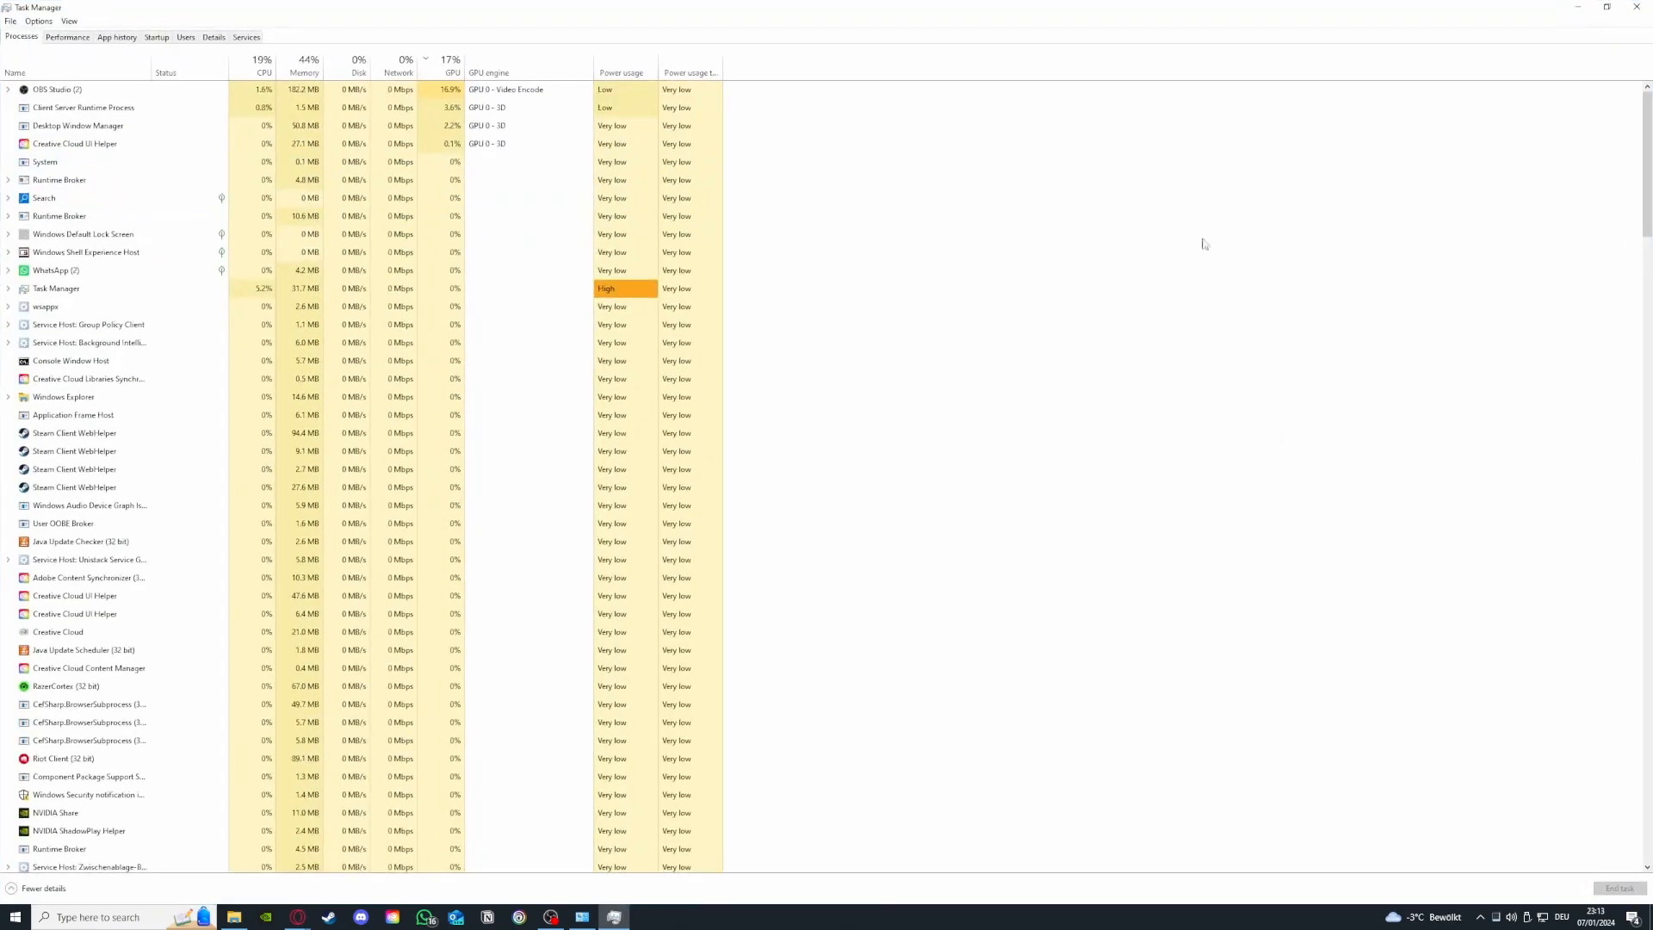
Review the running processes and end the first Steam Client WebHelper task listed below Application Frame Host
scroll(198, 256, down, 7)
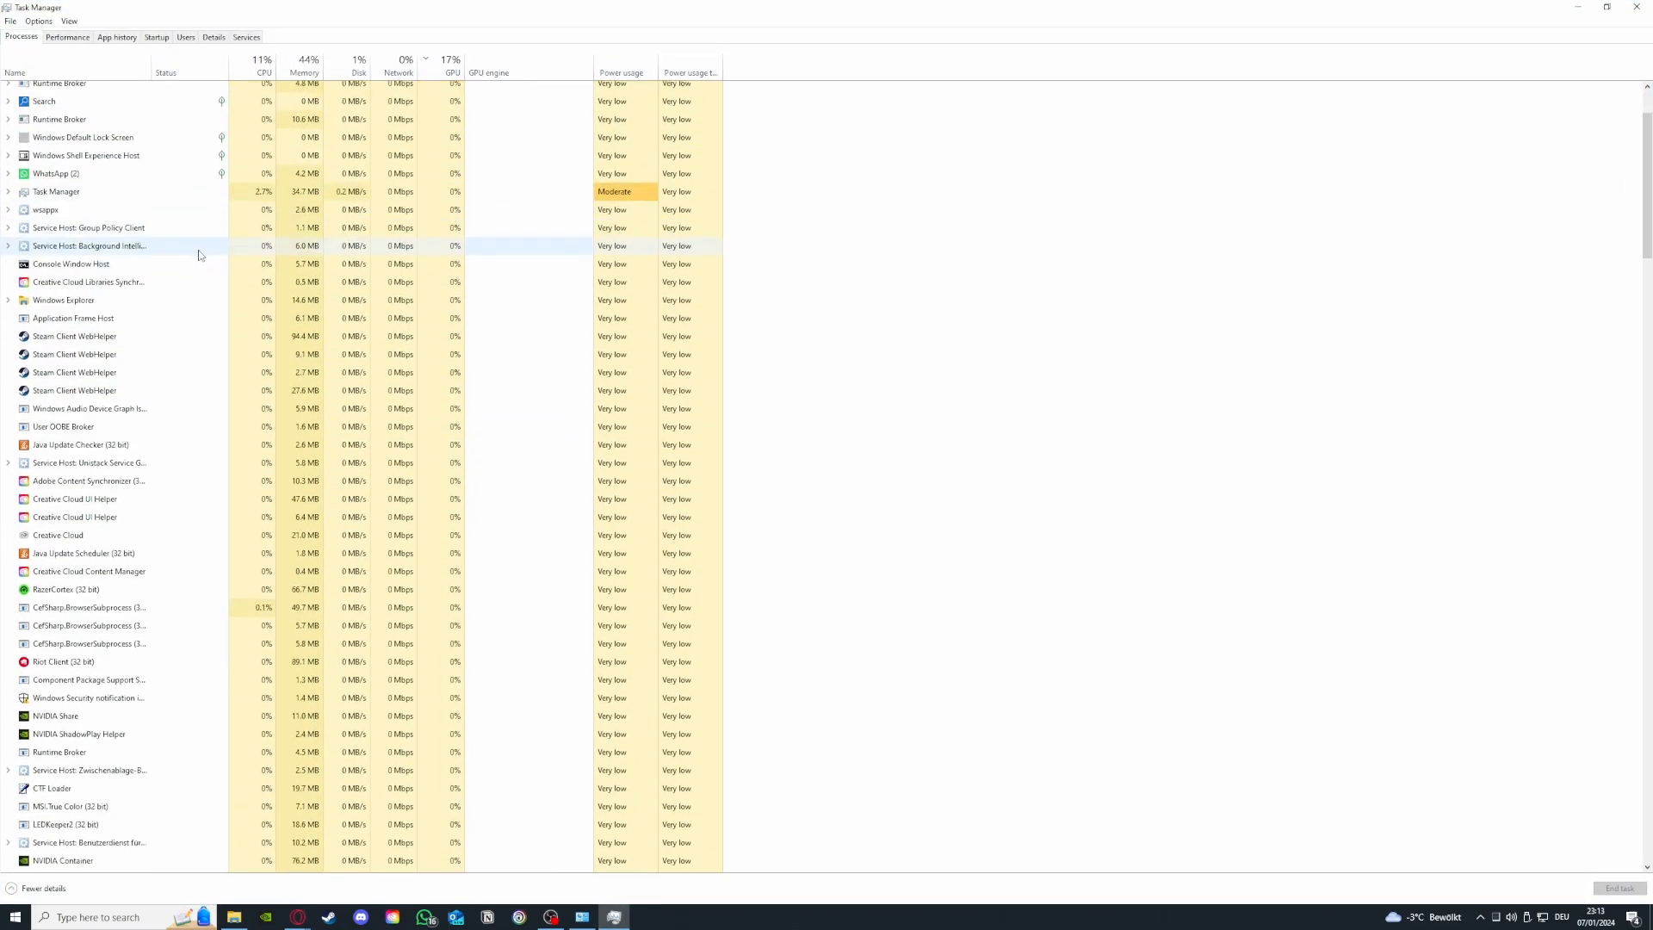
scroll(198, 257, down, 12)
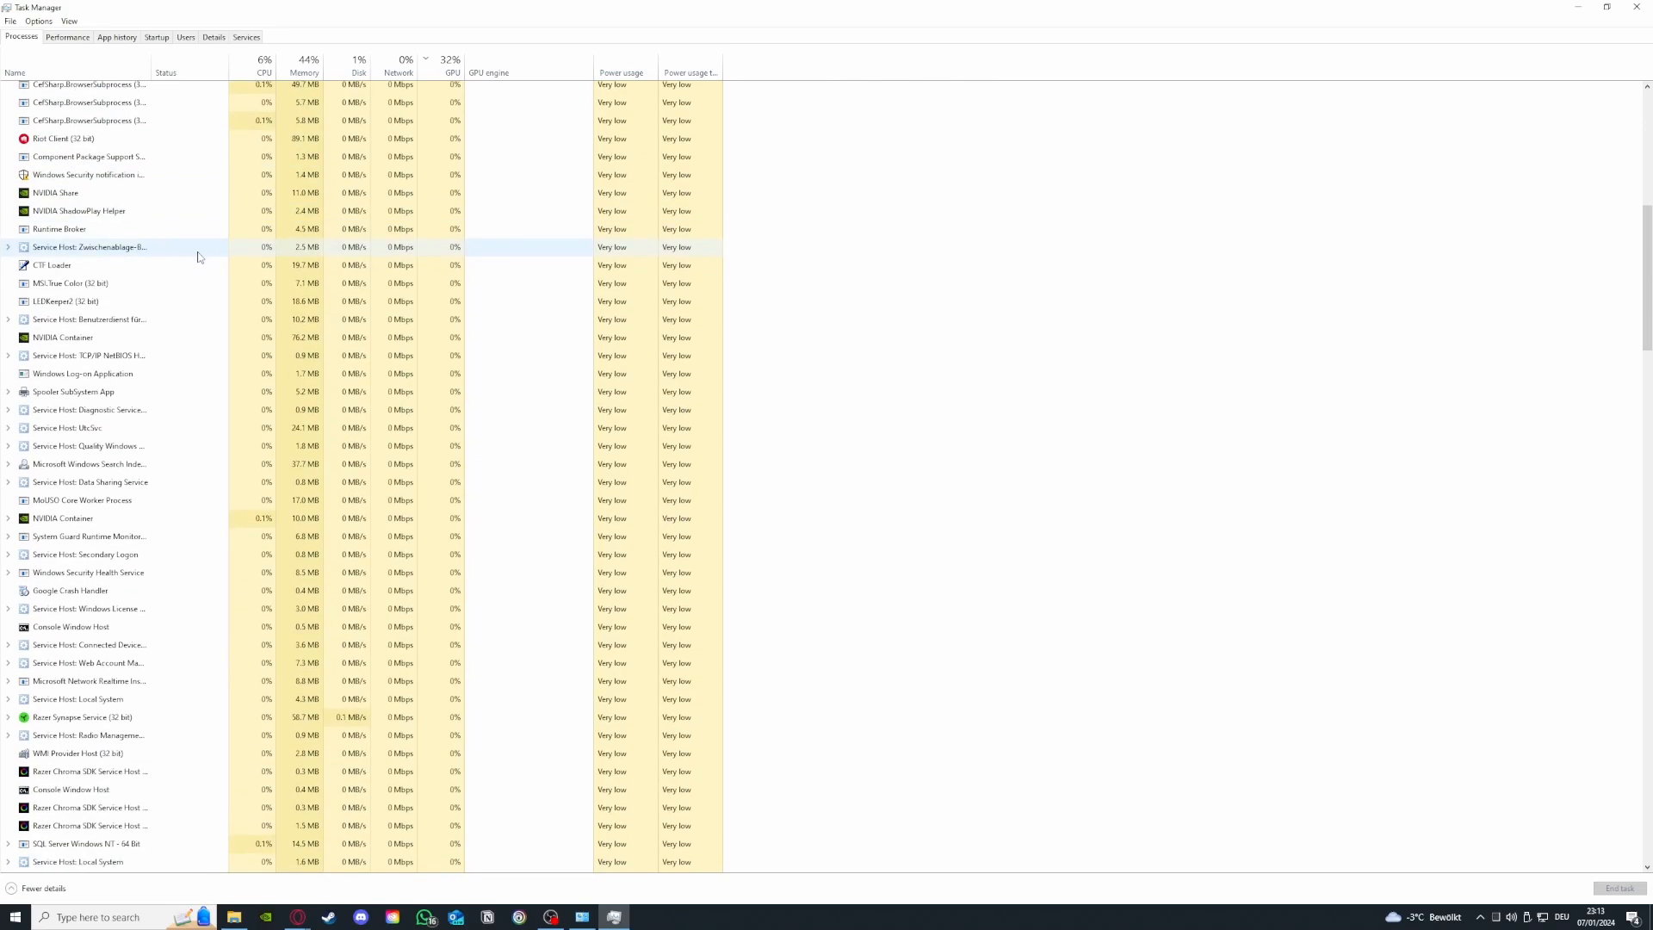
scroll(198, 256, down, 11)
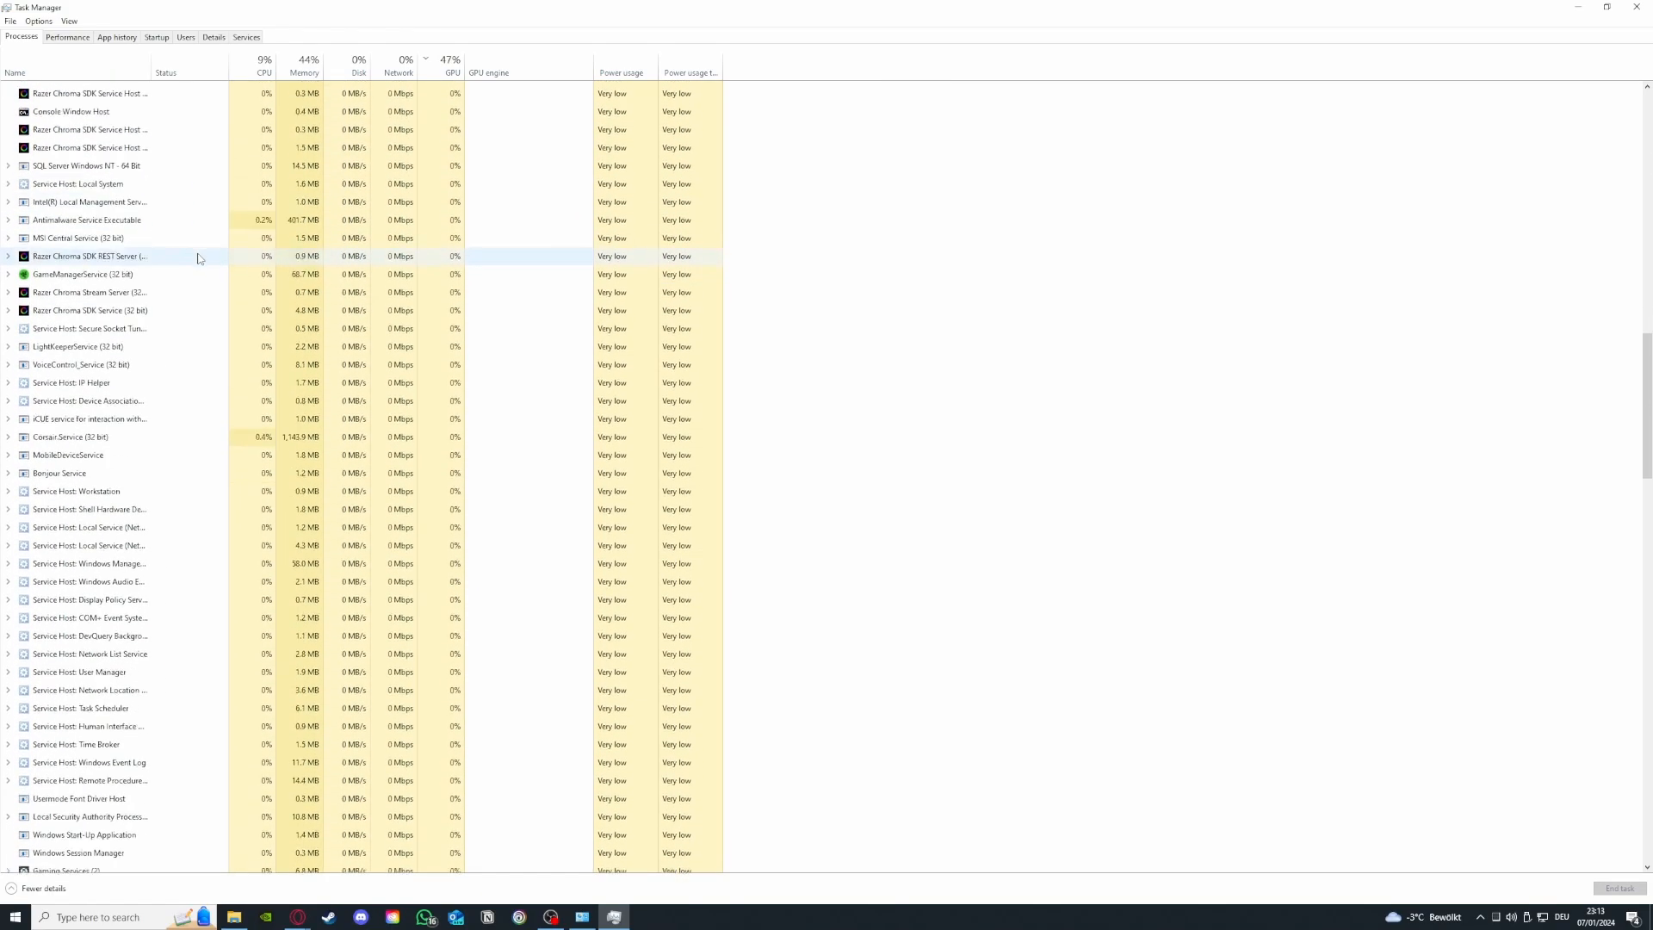
scroll(207, 273, down, 4)
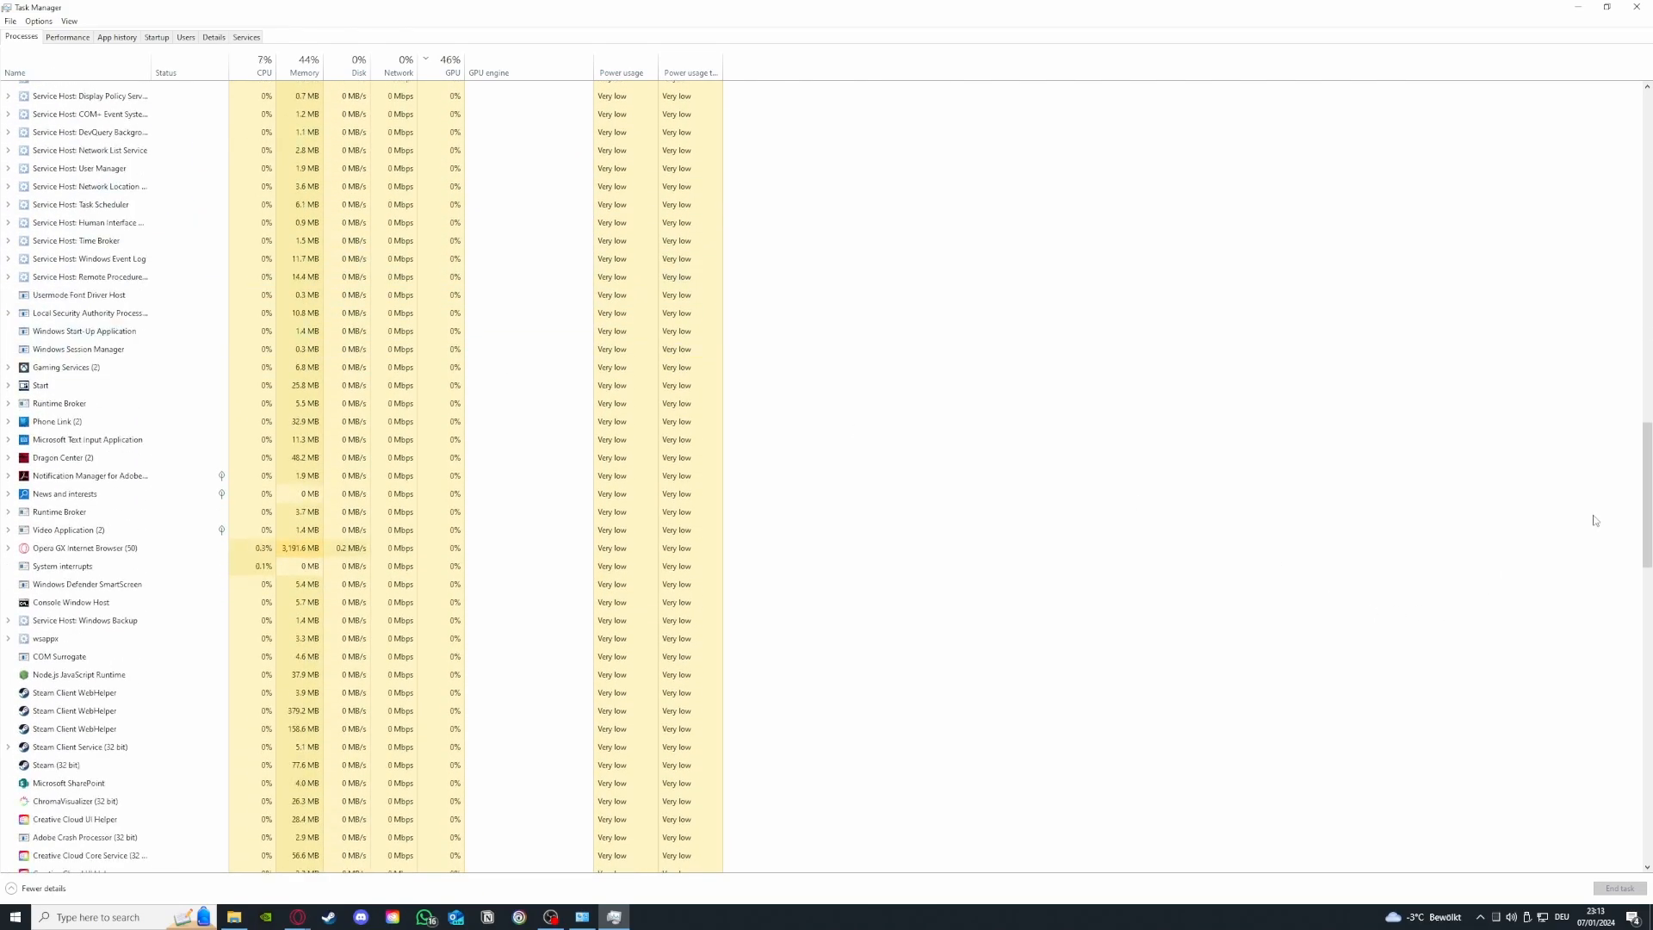
drag(1646, 518, 1647, 176)
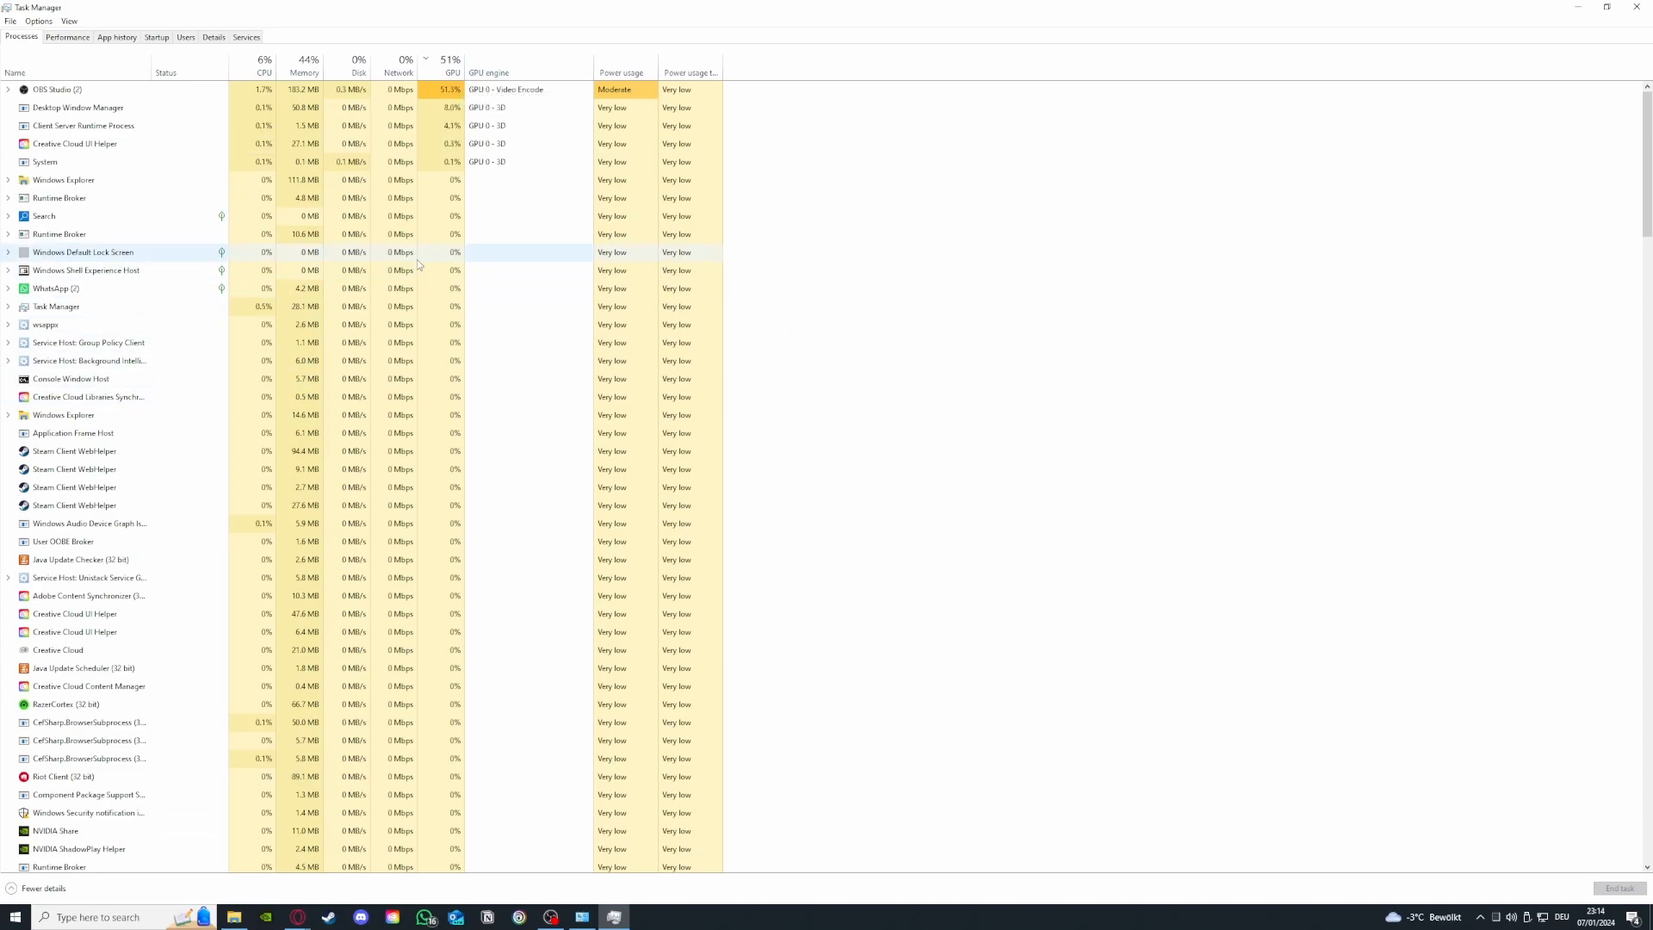
click(195, 452)
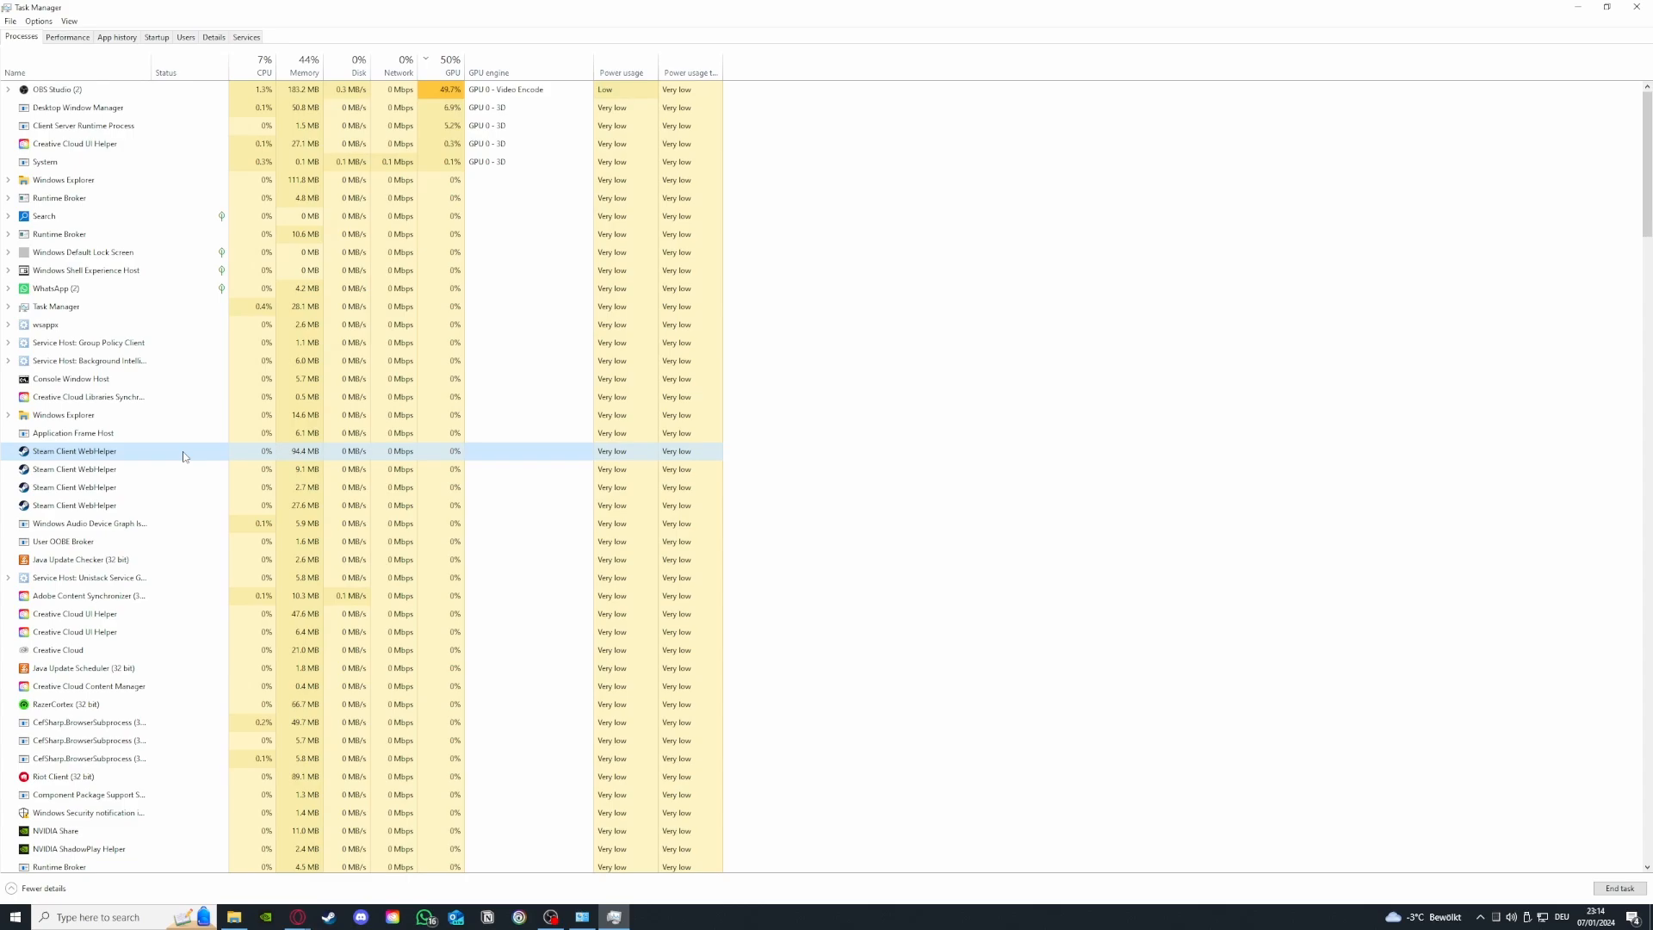
right_click(182, 456)
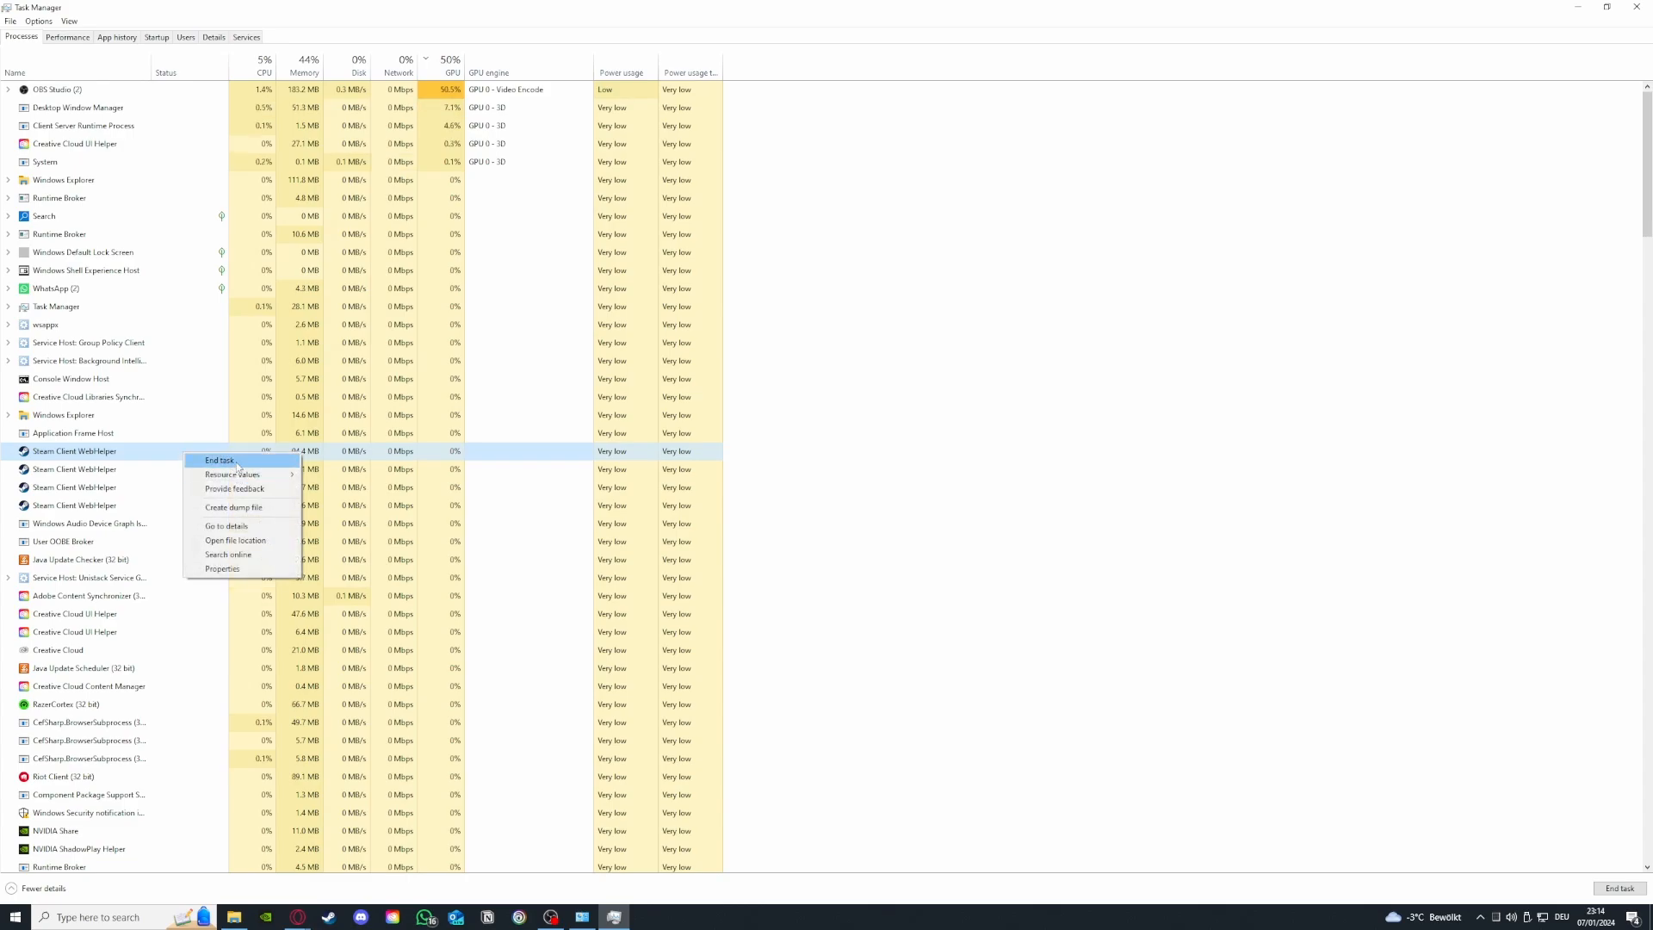
click(235, 463)
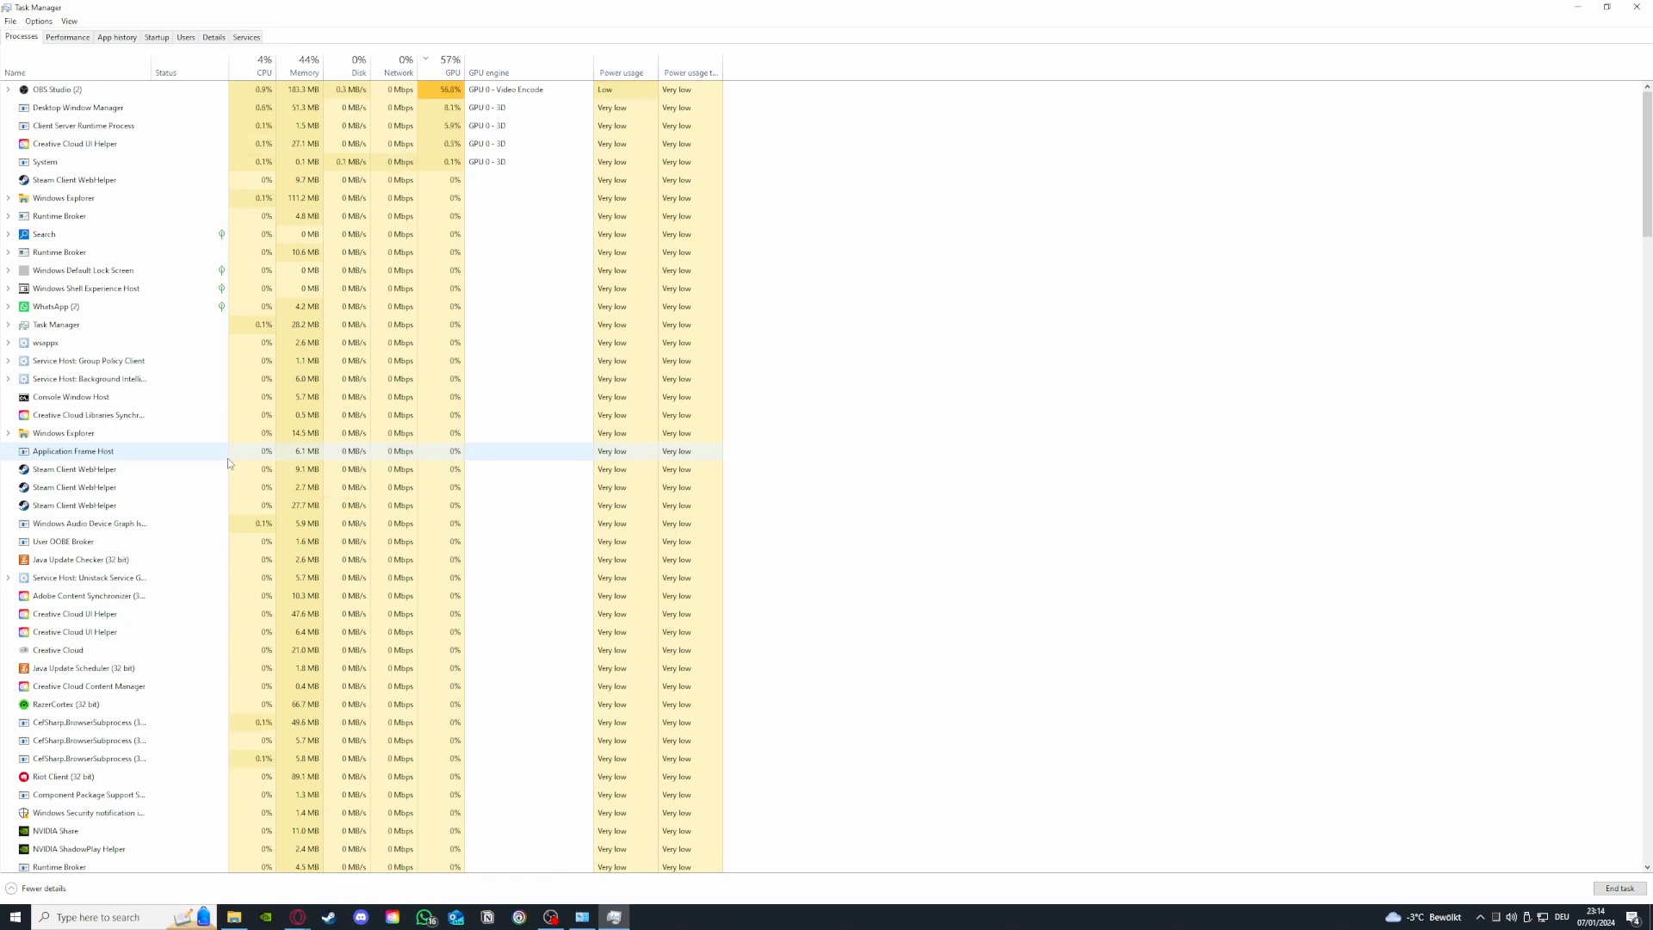
Examine the CPU and GPU performance graphs, and return to the list of running processes
click(88, 39)
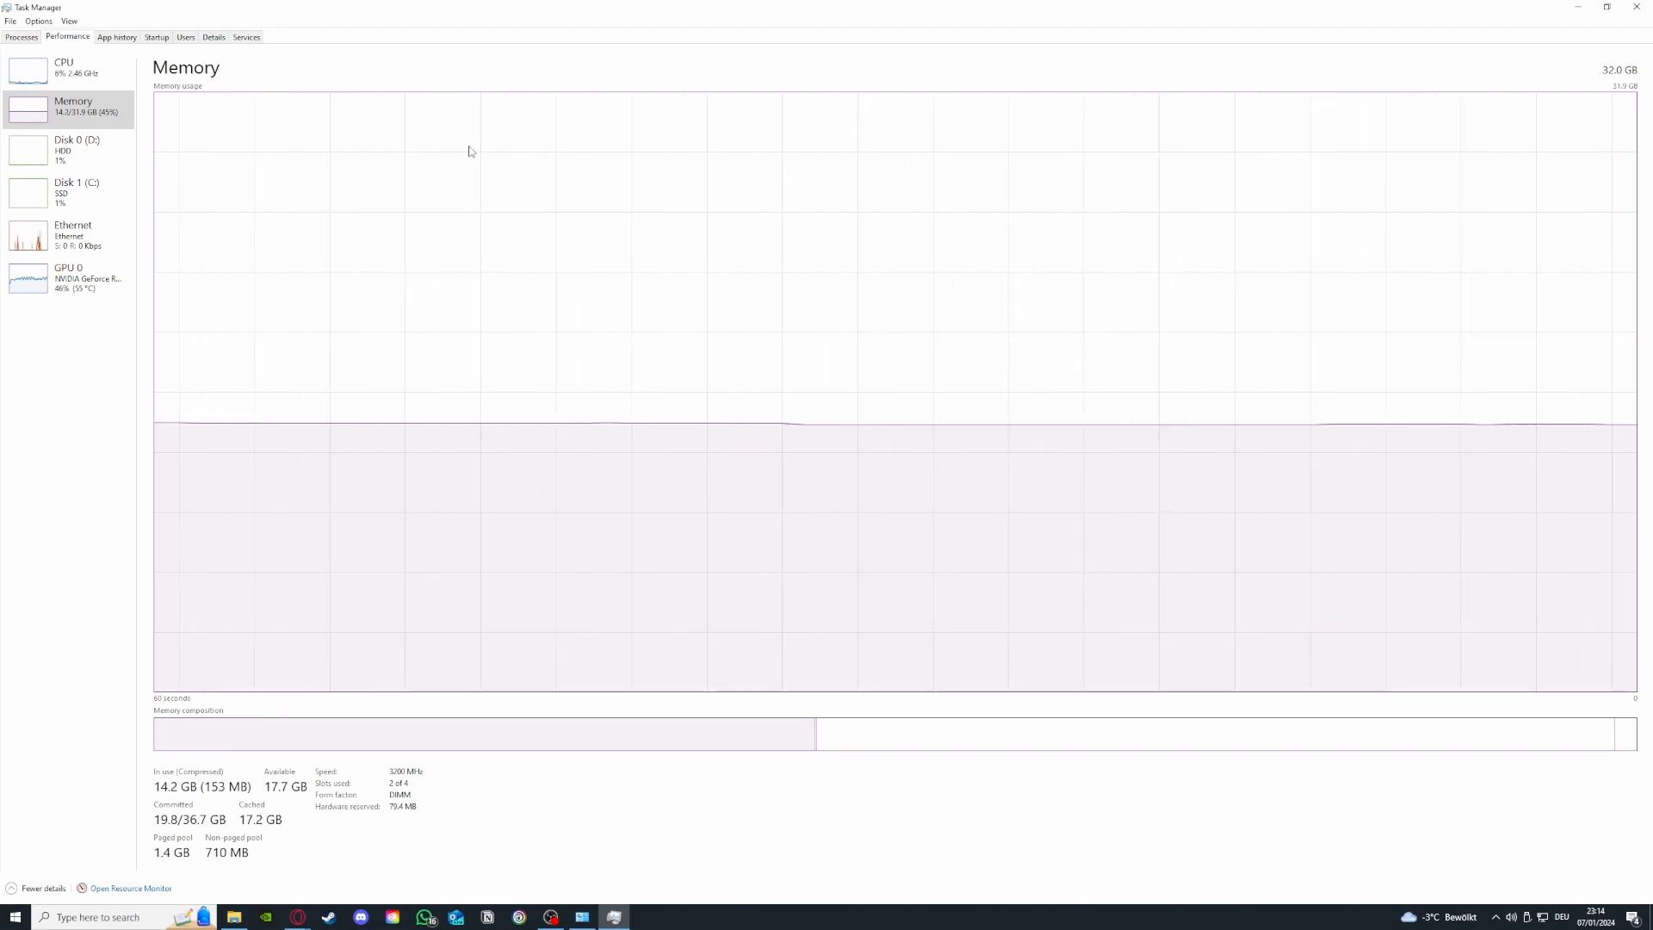
click(65, 70)
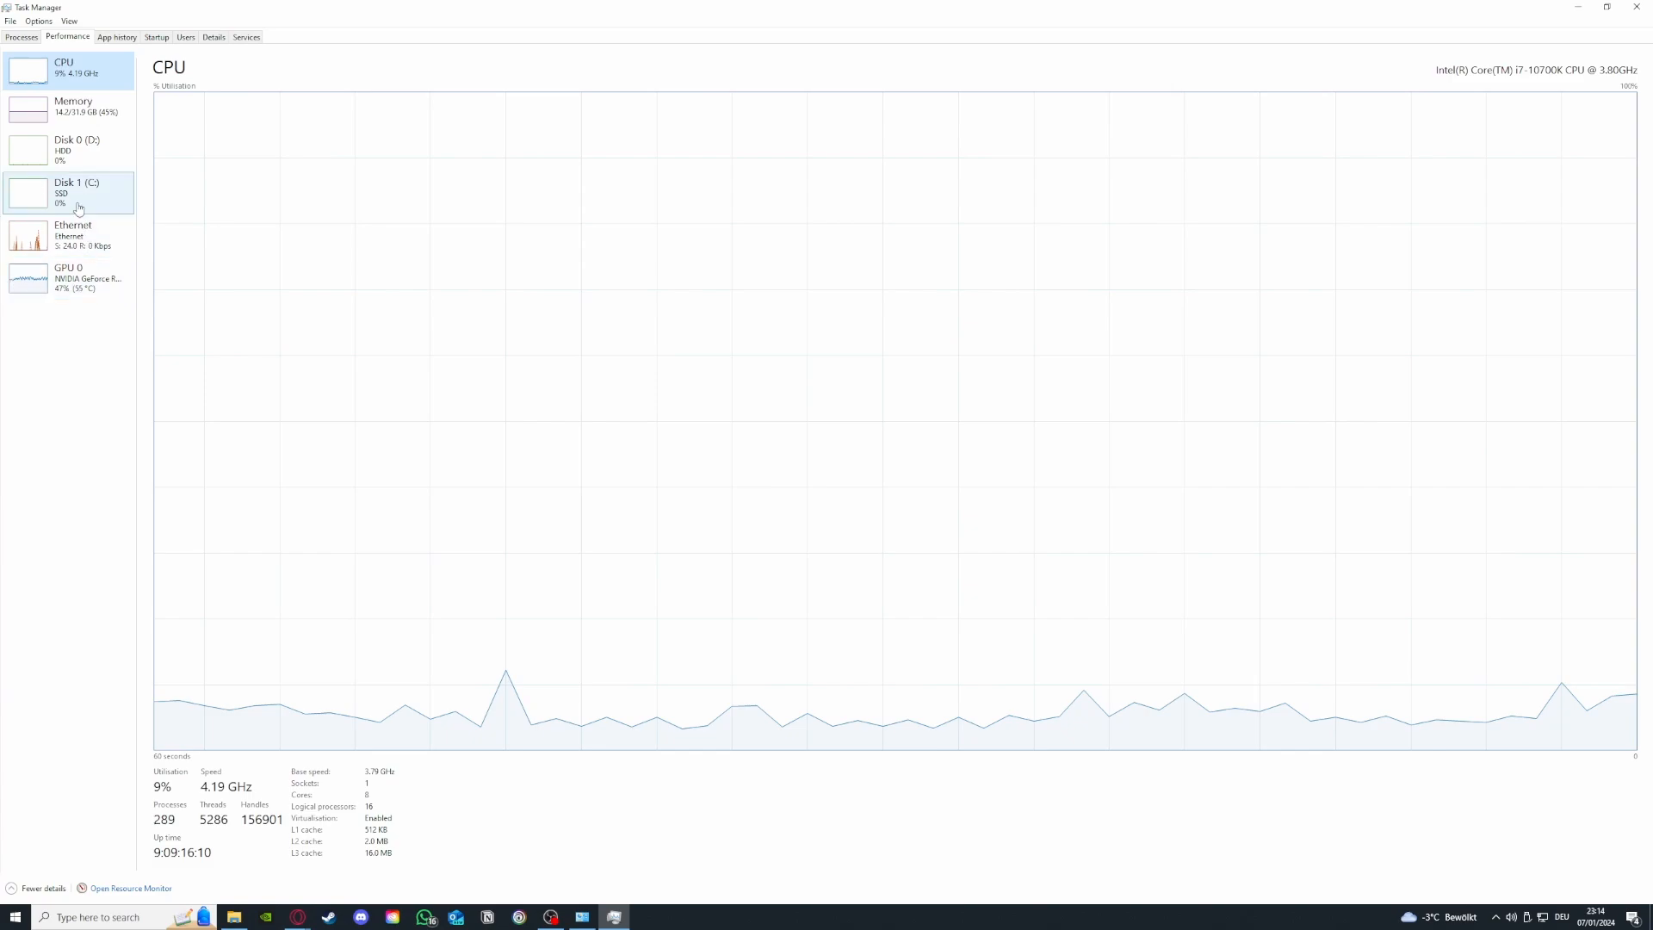
click(73, 277)
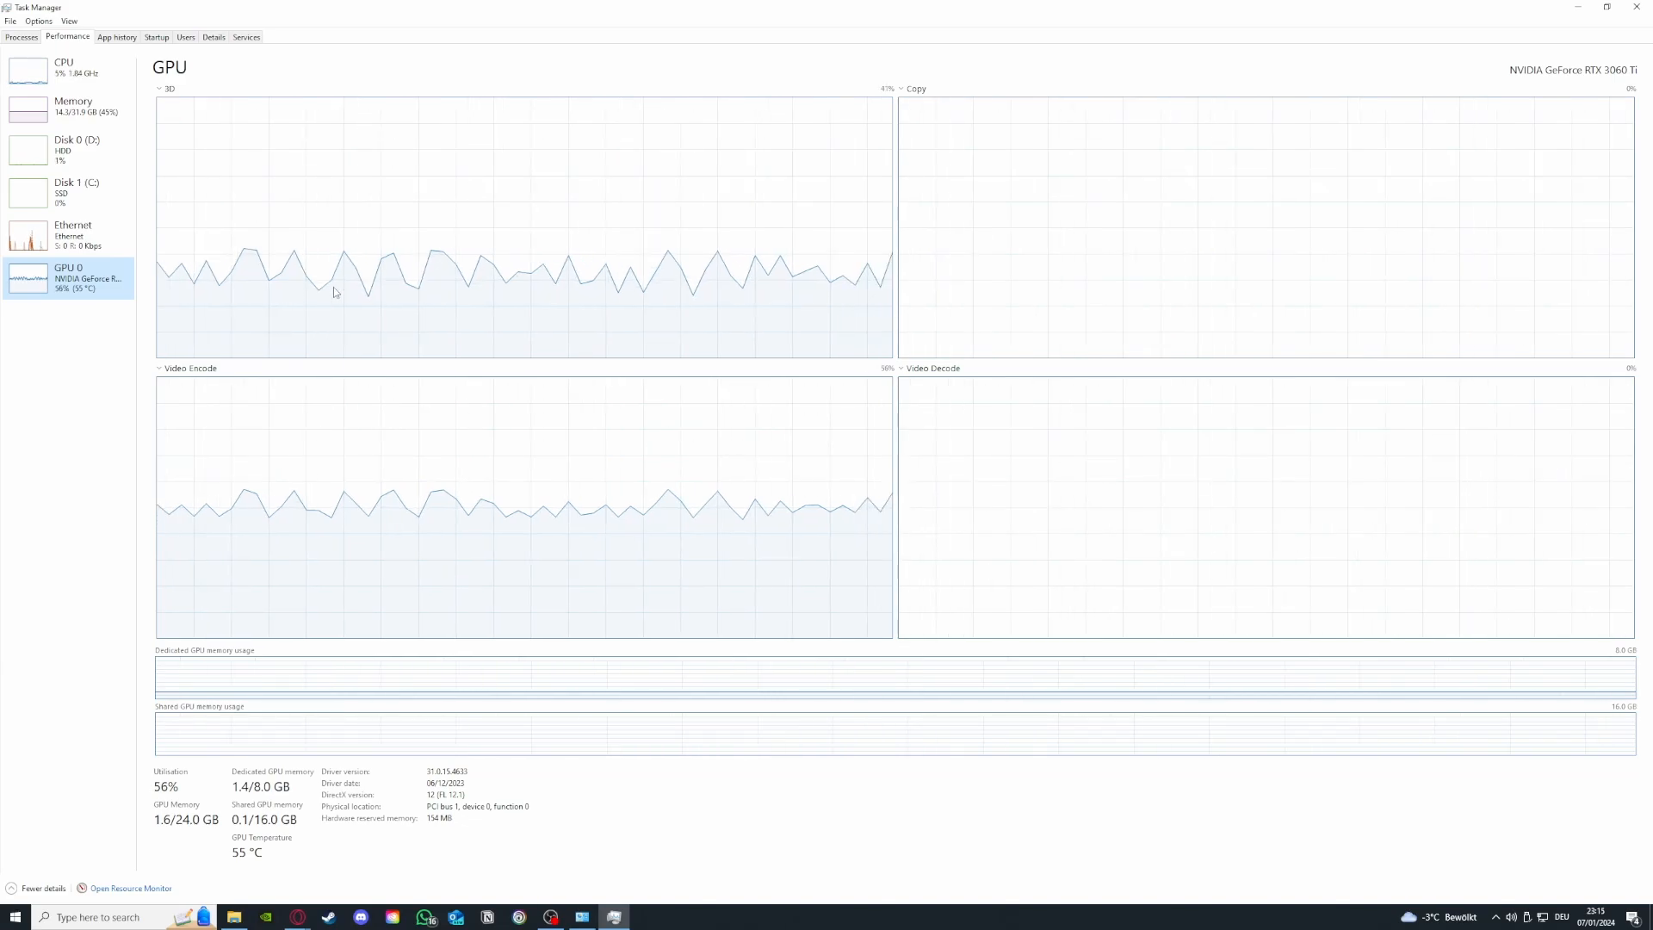
click(19, 37)
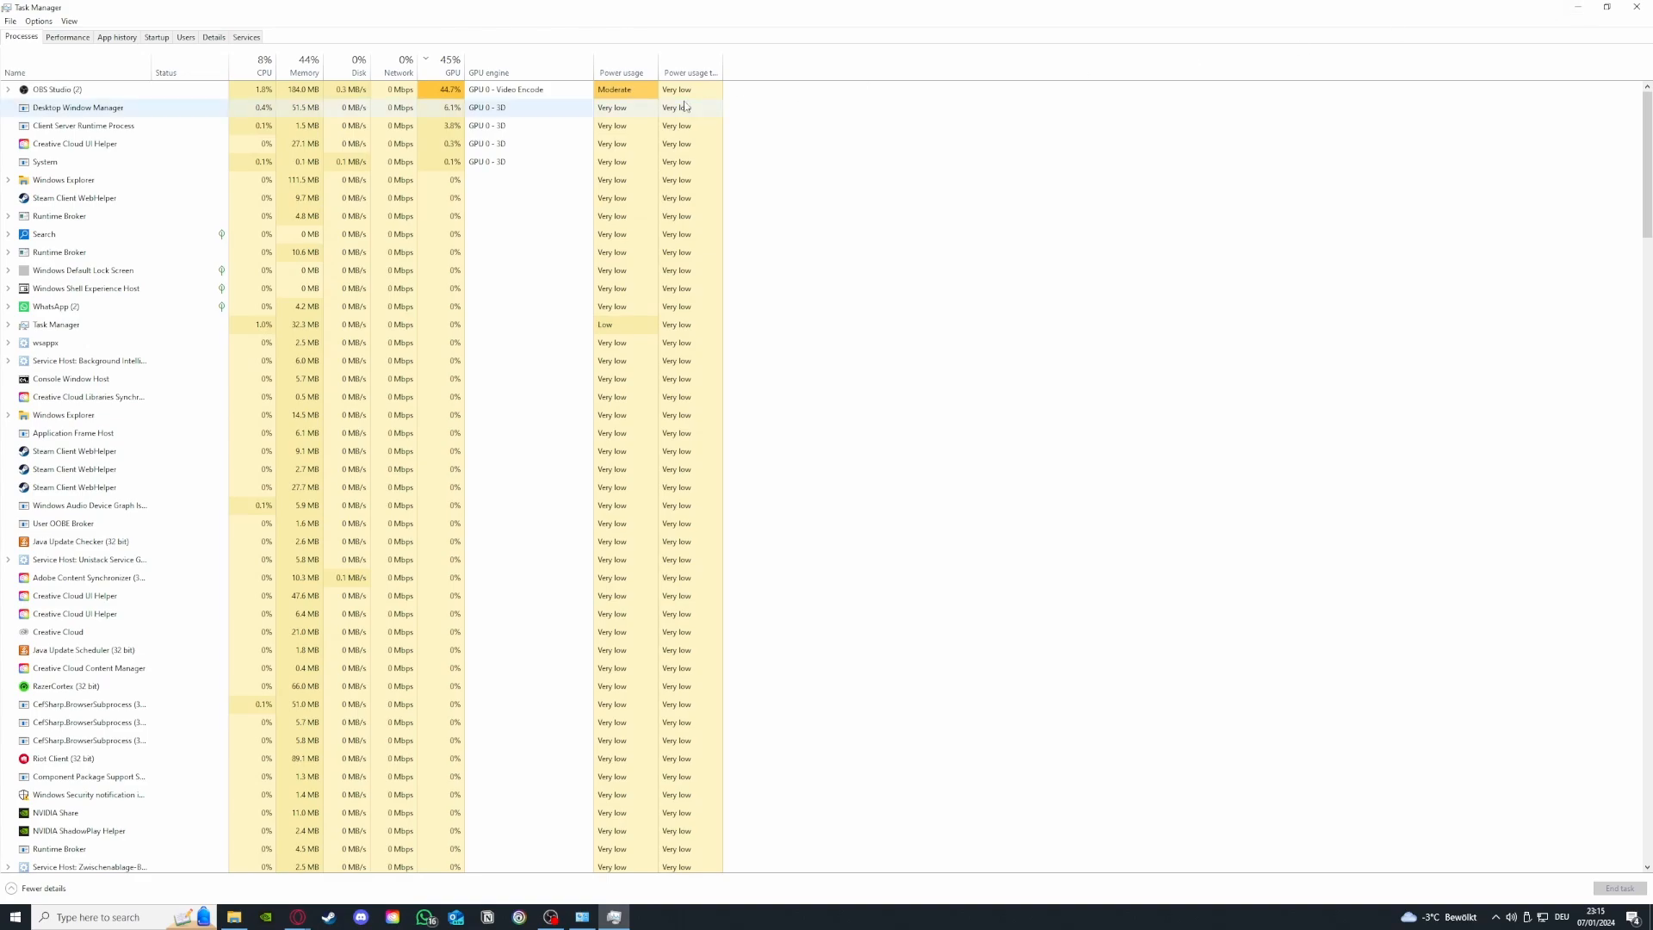
Examine the app history and the startup options offered for Parsec and iCUE, and close Task Manager
click(123, 38)
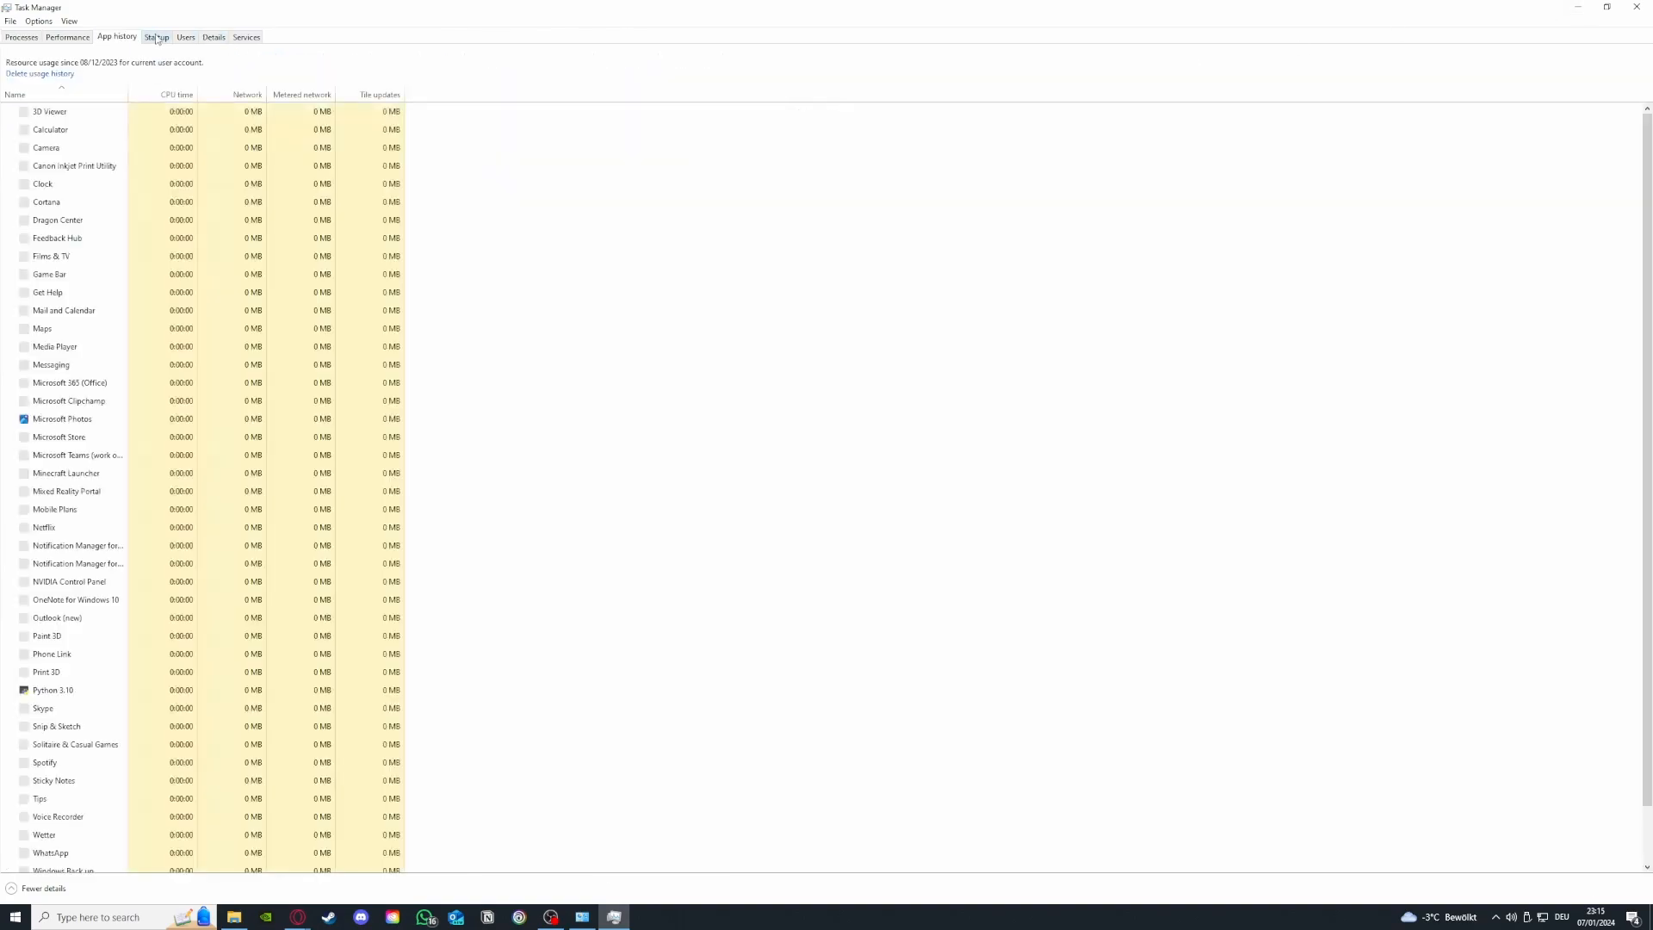
click(158, 37)
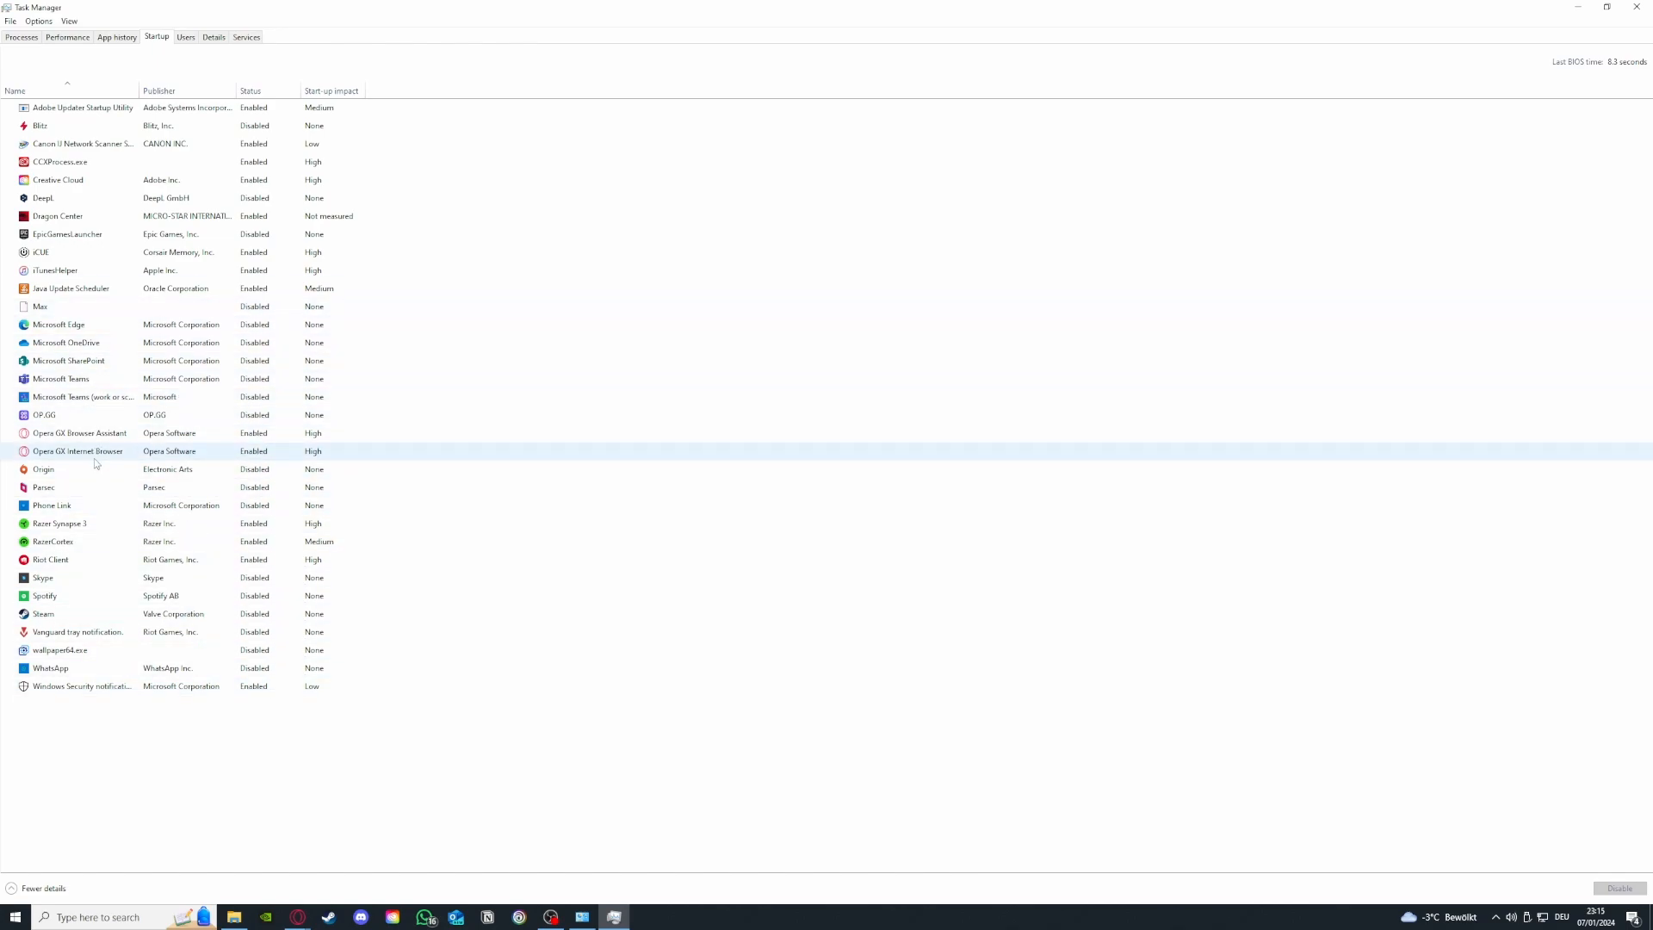
click(89, 488)
right_click(108, 490)
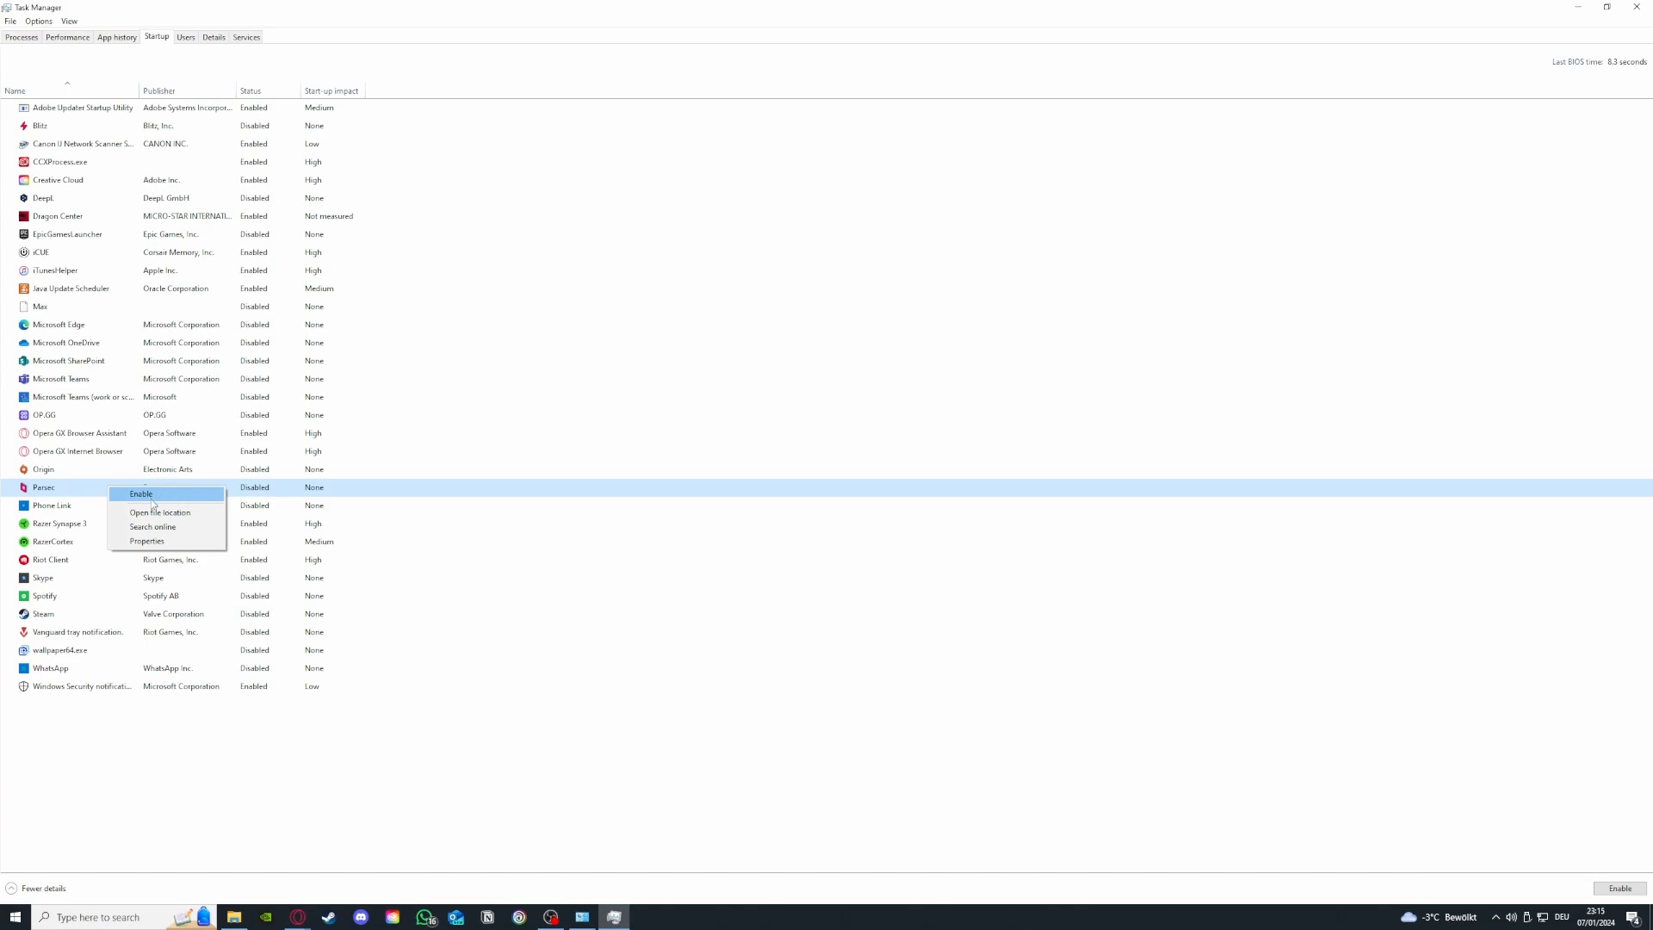
click(158, 258)
right_click(97, 256)
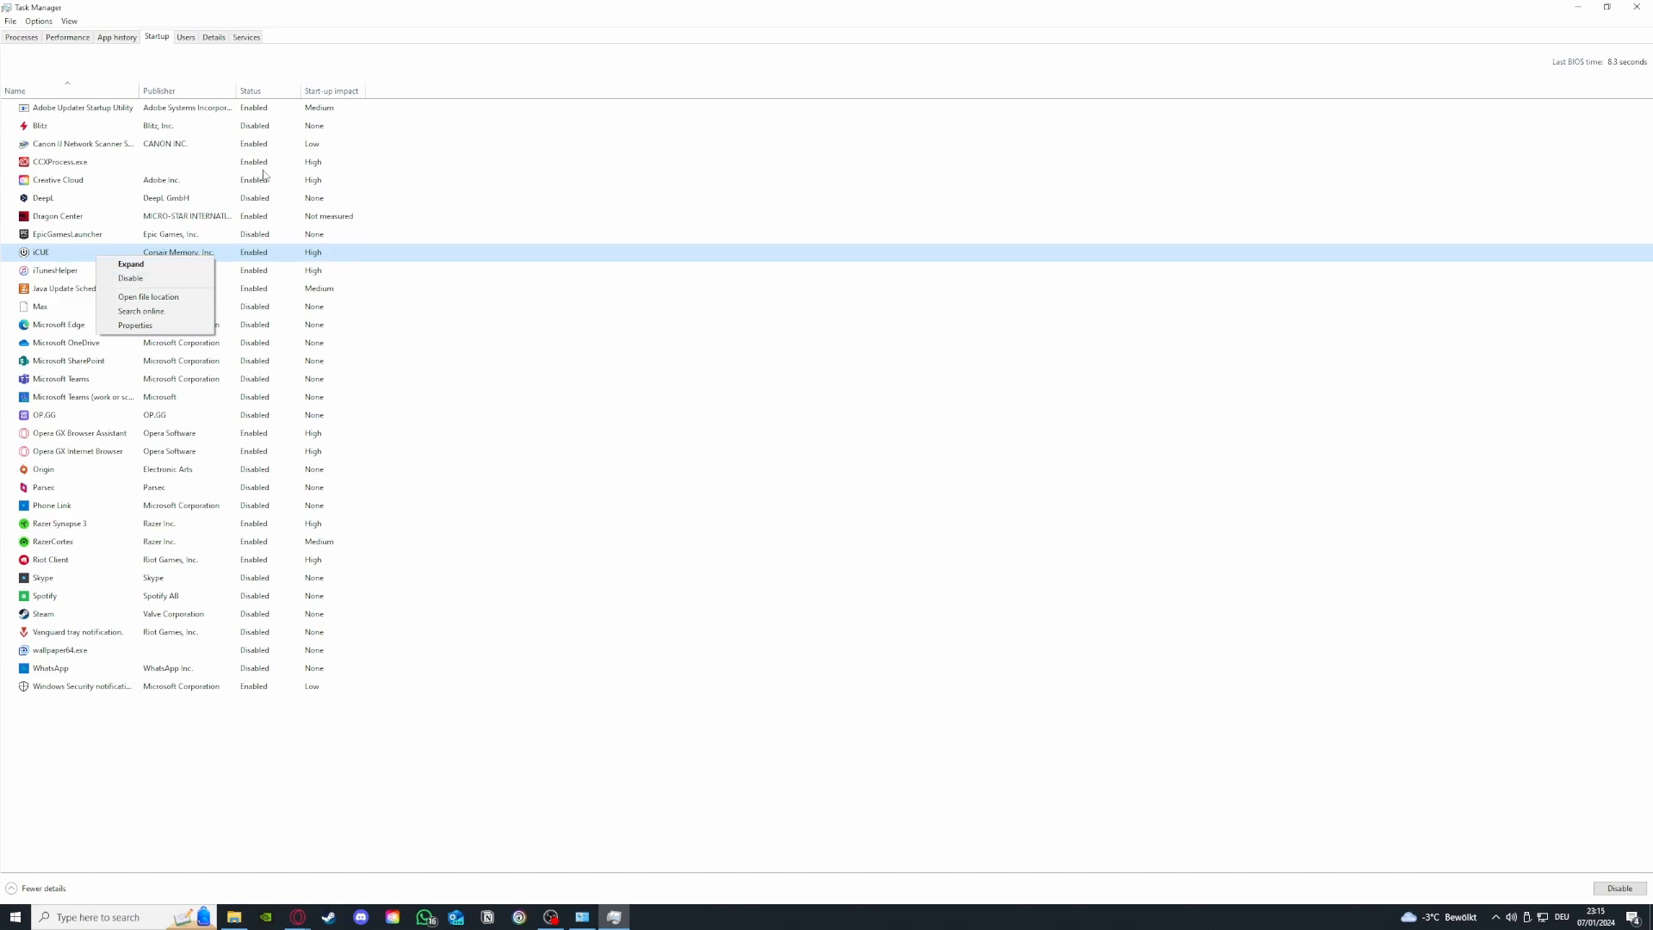
click(130, 278)
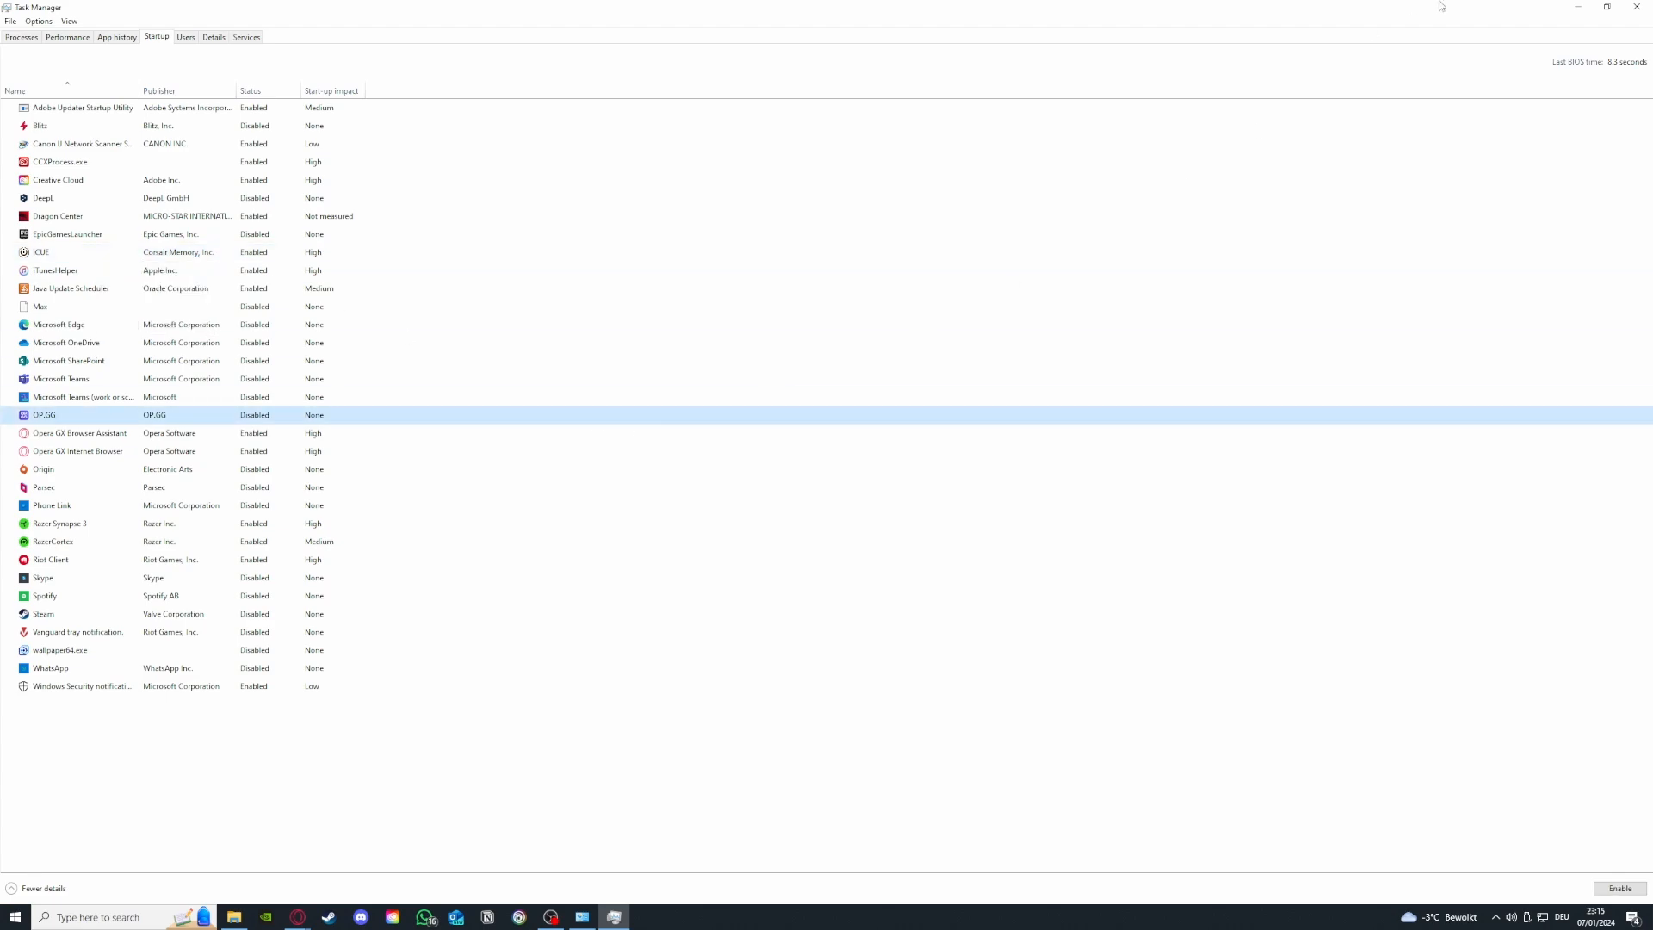
click(1636, 7)
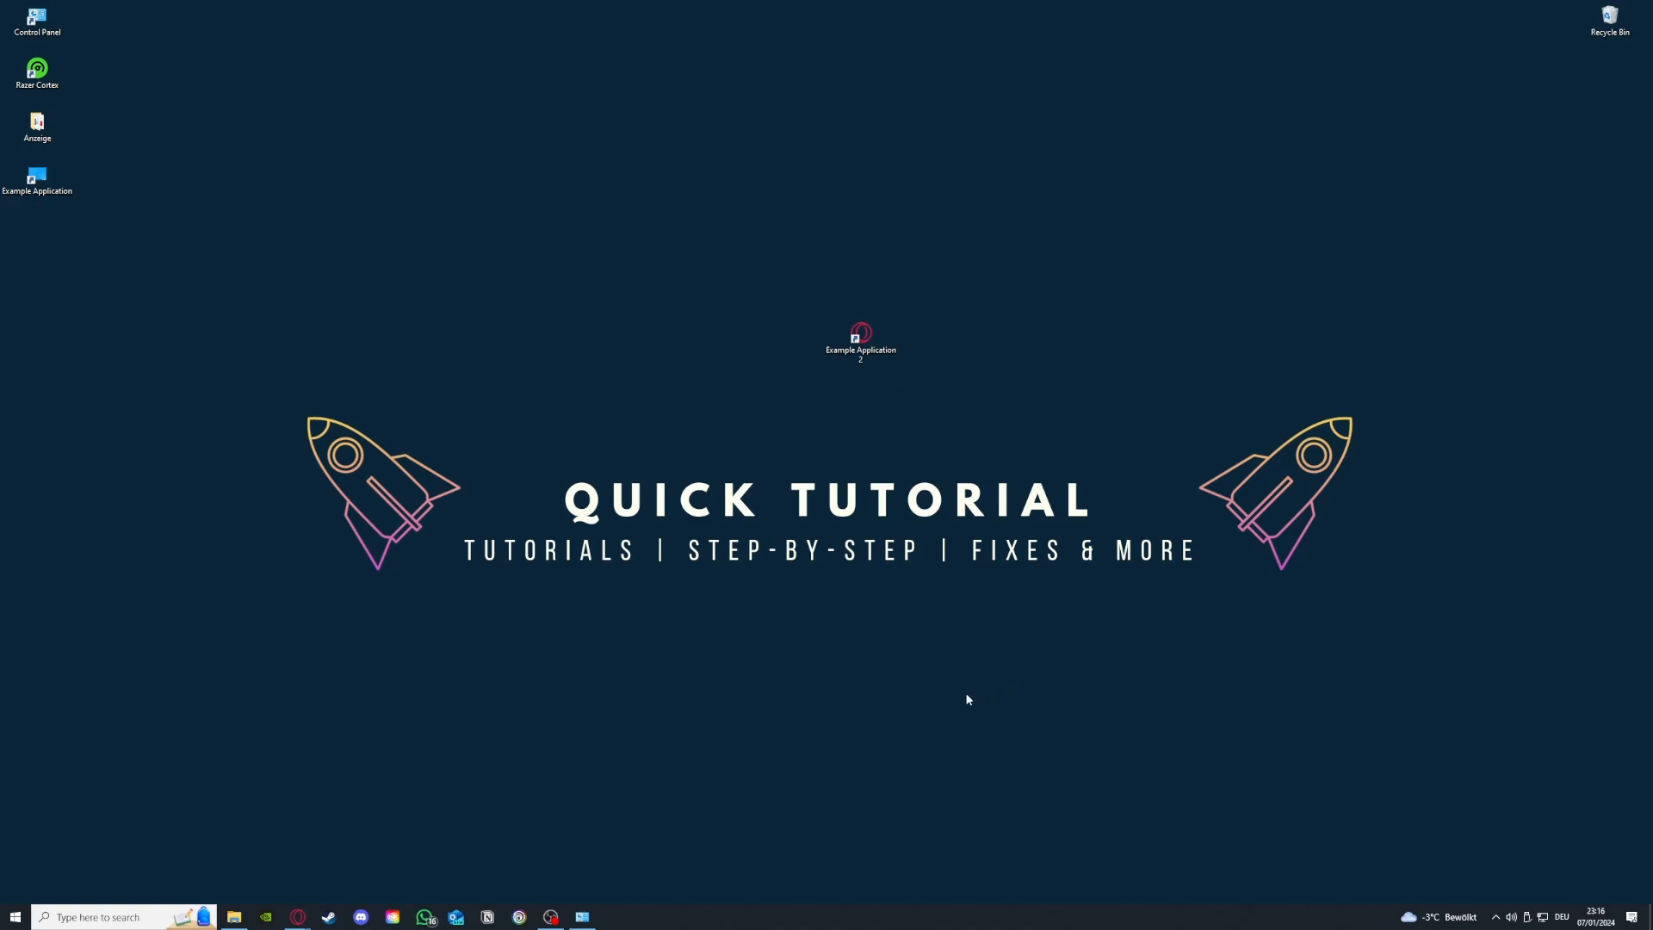
Reopen Task Manager and enlarge its window to show all process columns
right_click(752, 925)
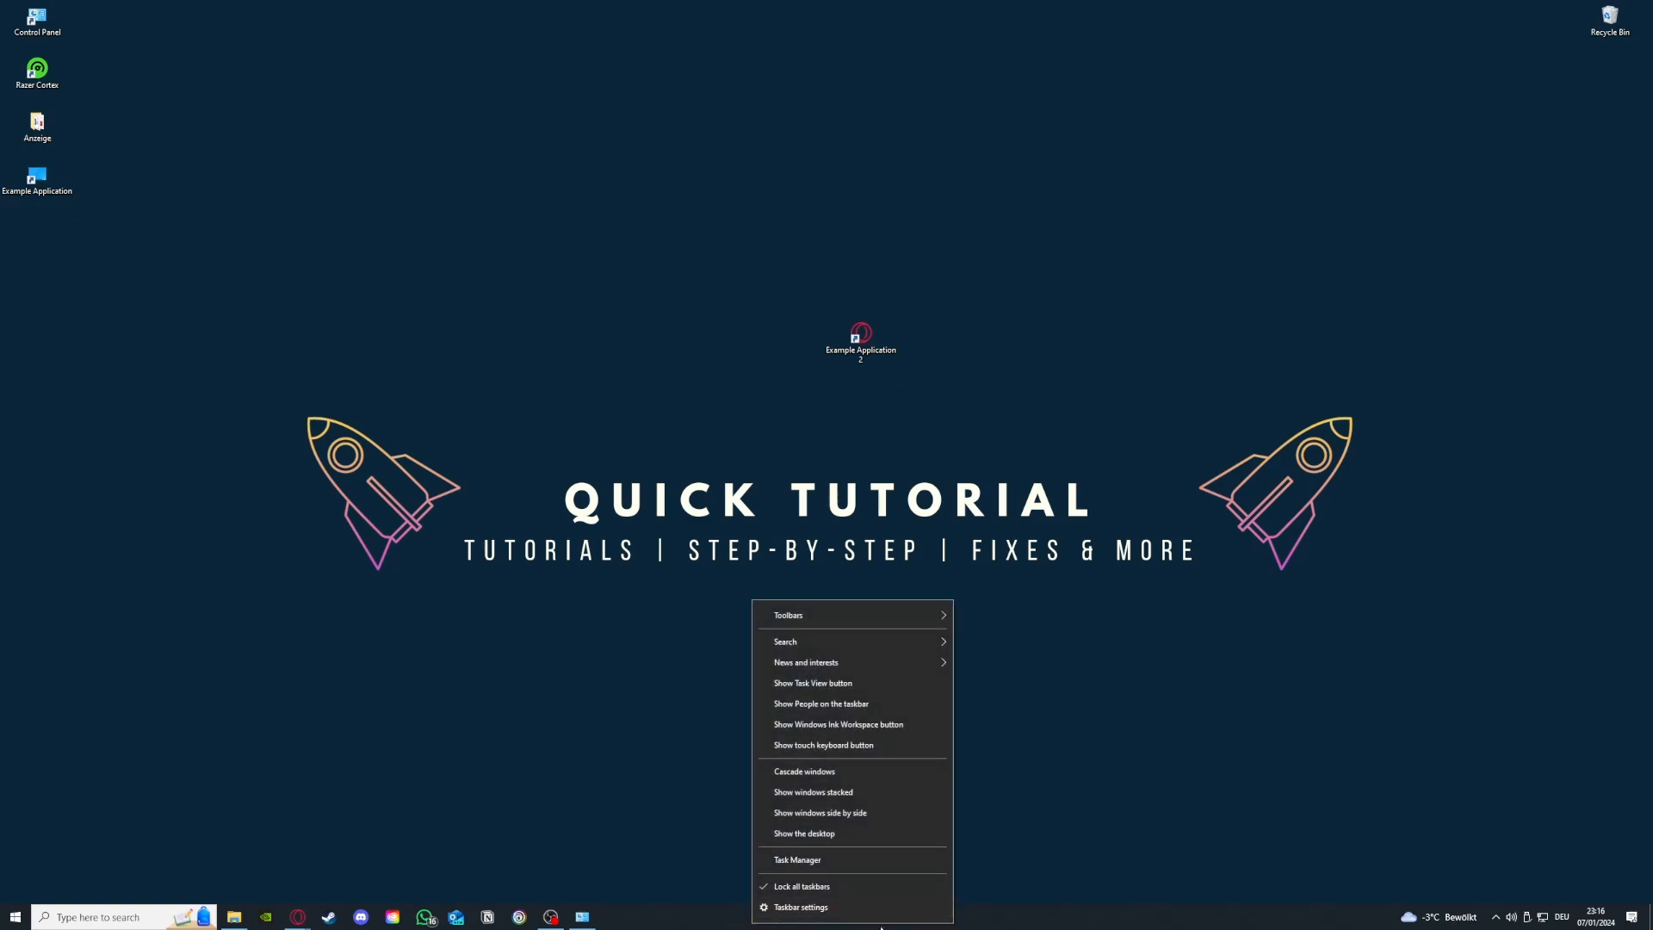
click(807, 861)
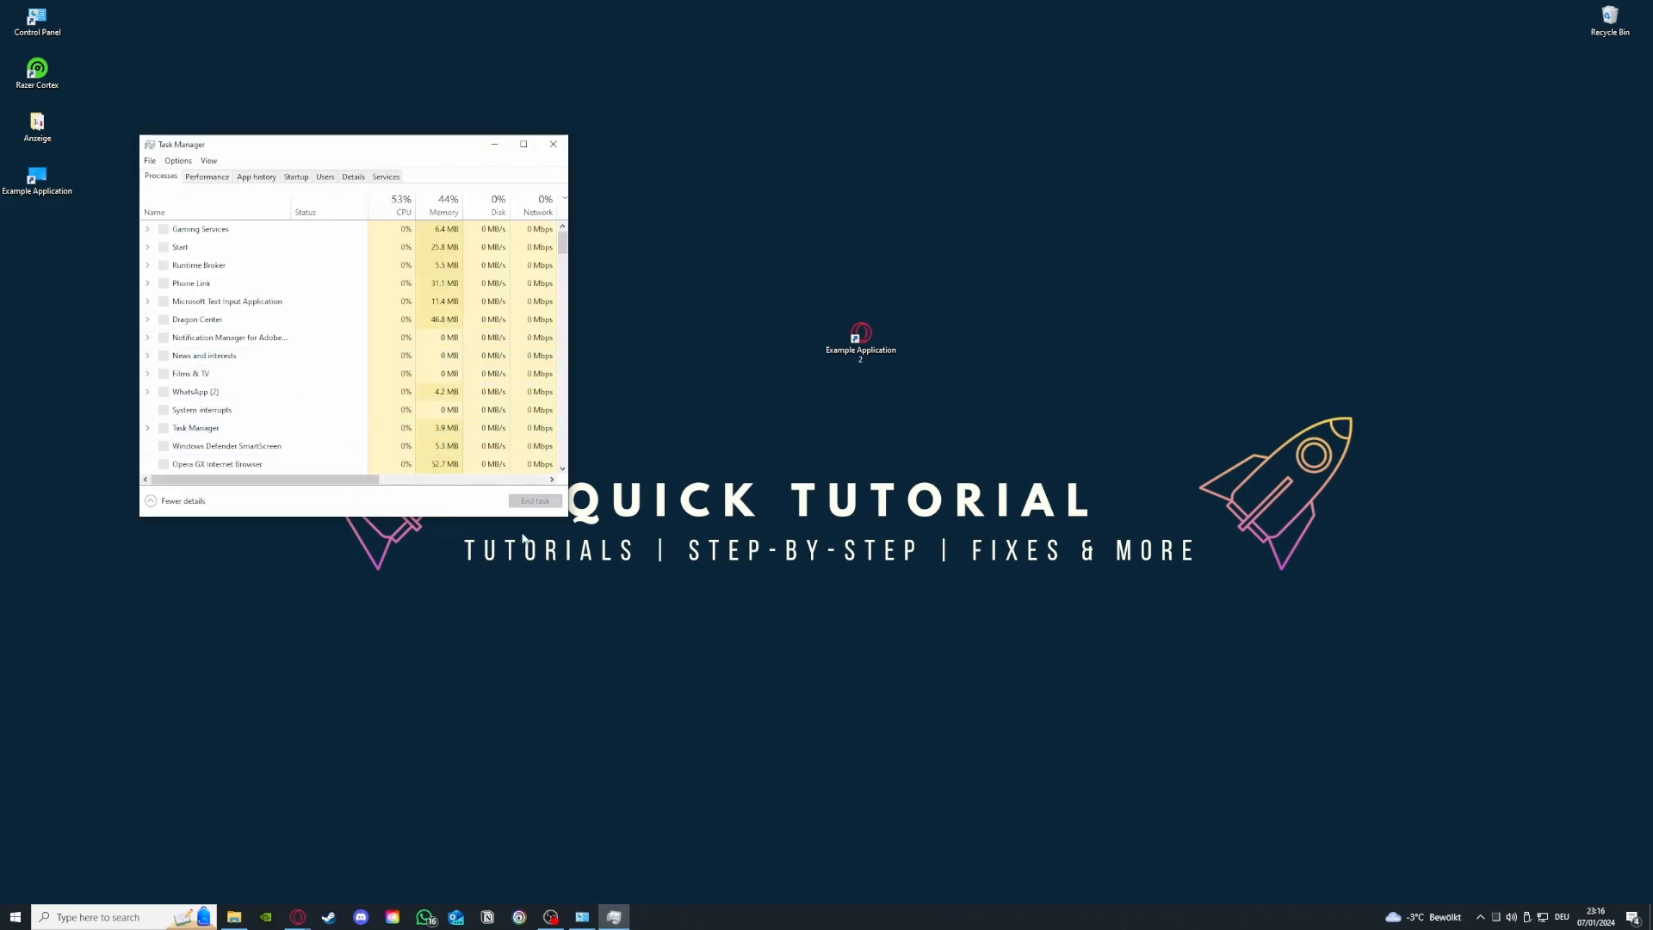
drag(561, 517, 1075, 736)
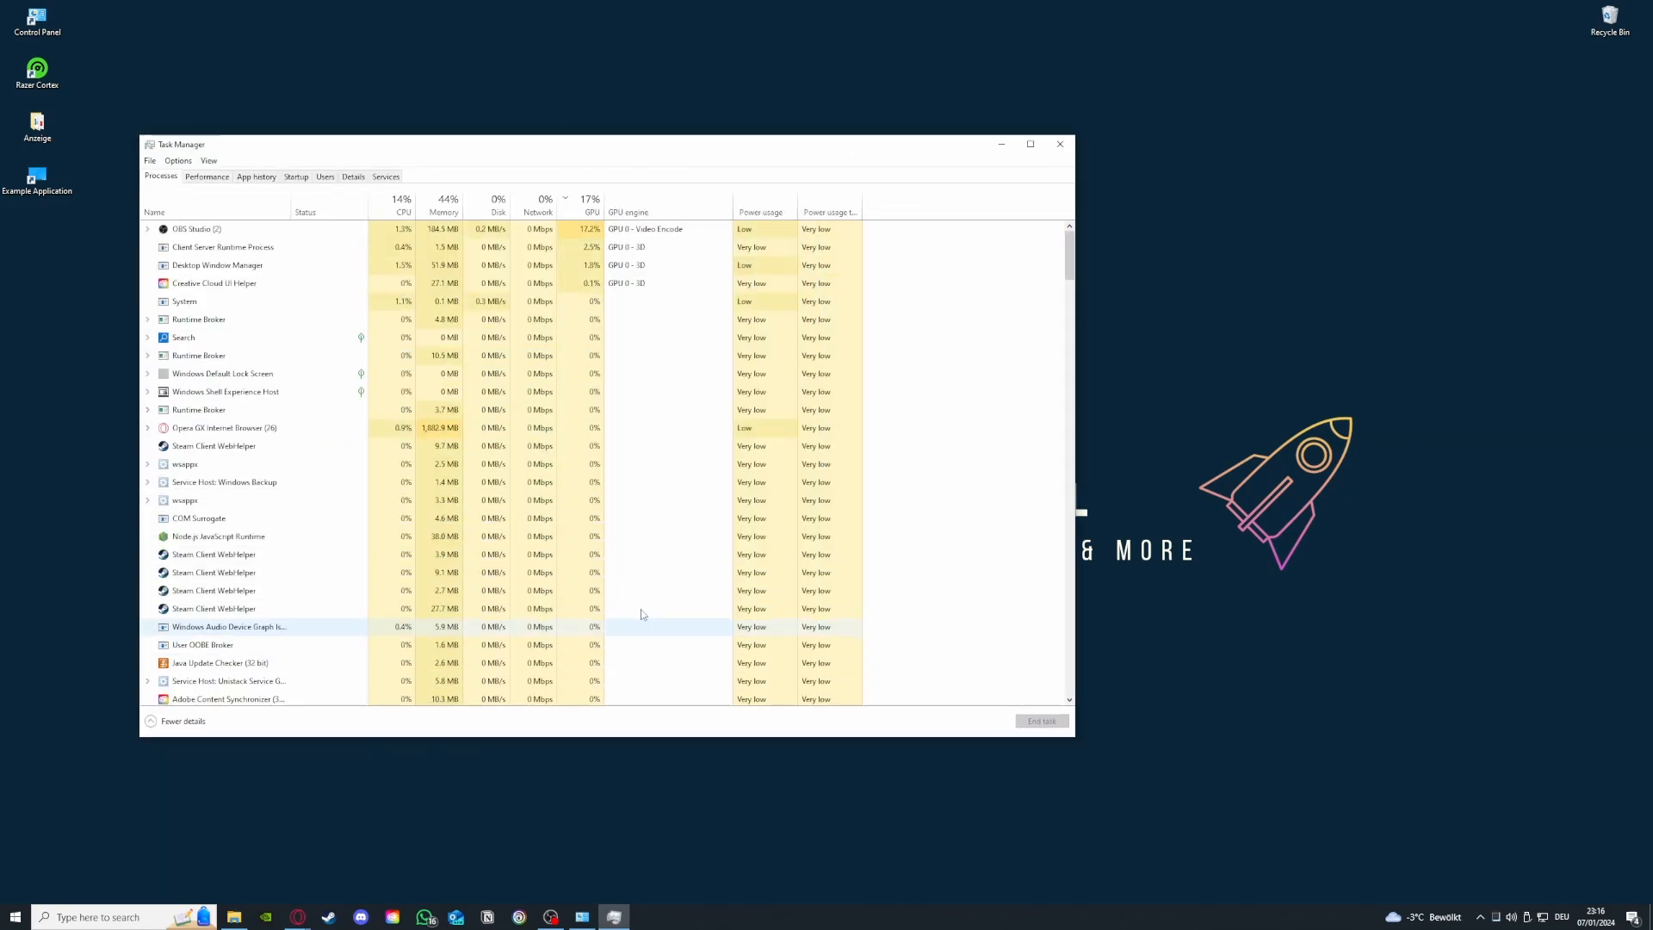
Look through the Steam Client WebHelper processes as candidates for ending, and close Task Manager
click(302, 446)
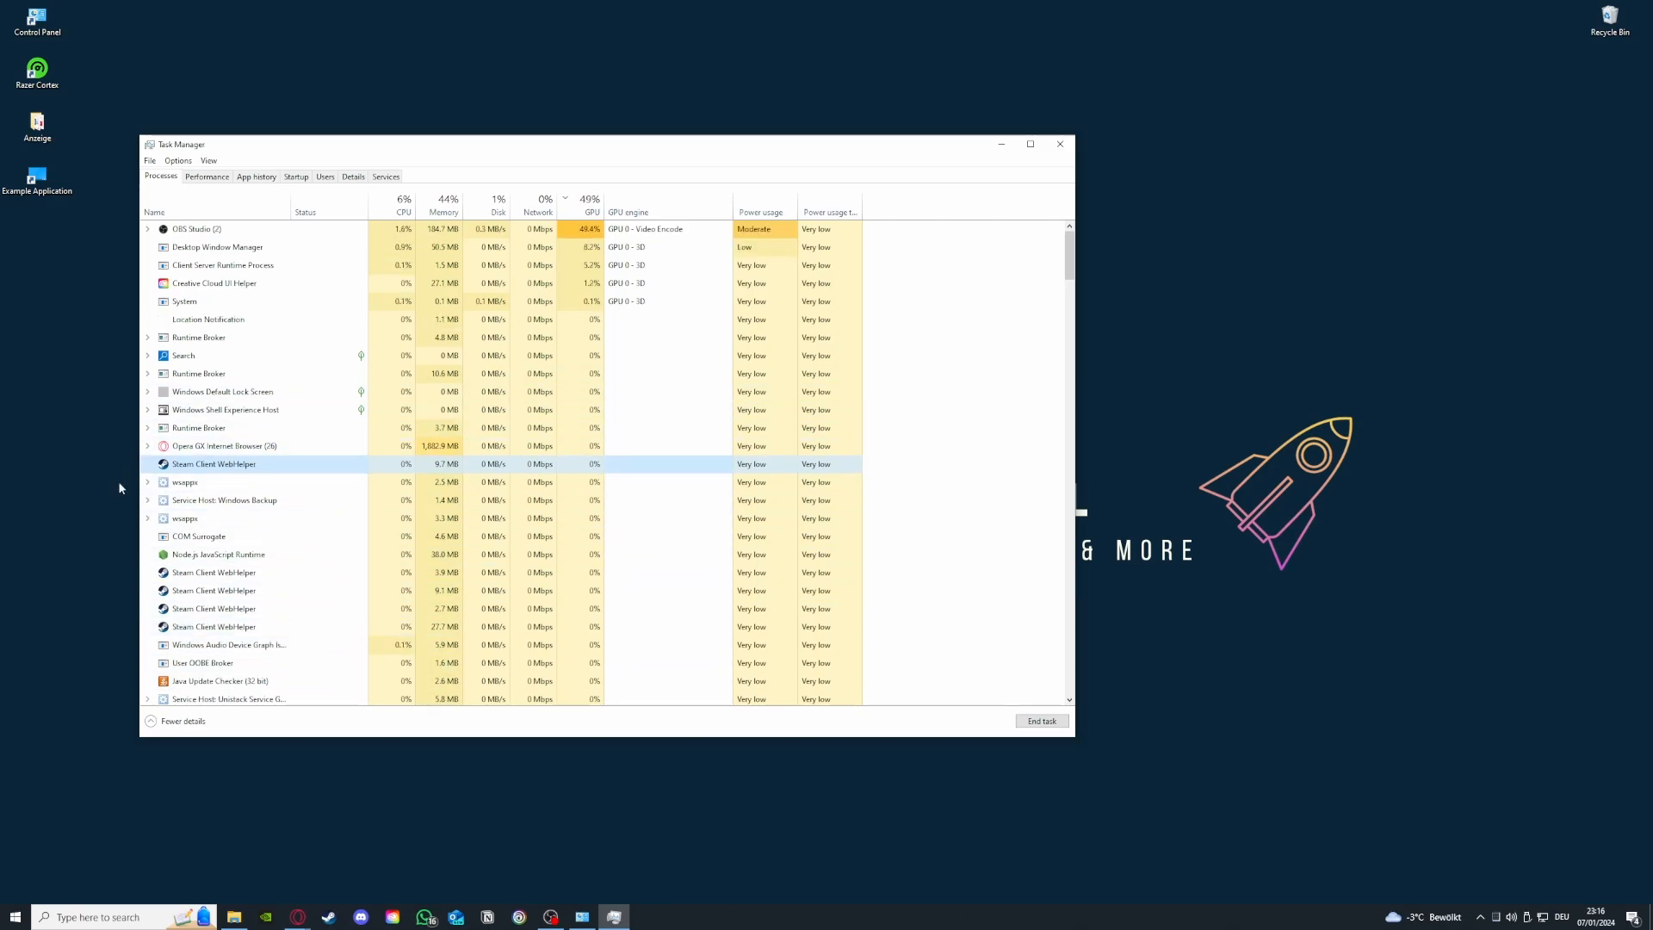
scroll(177, 586, down, 3)
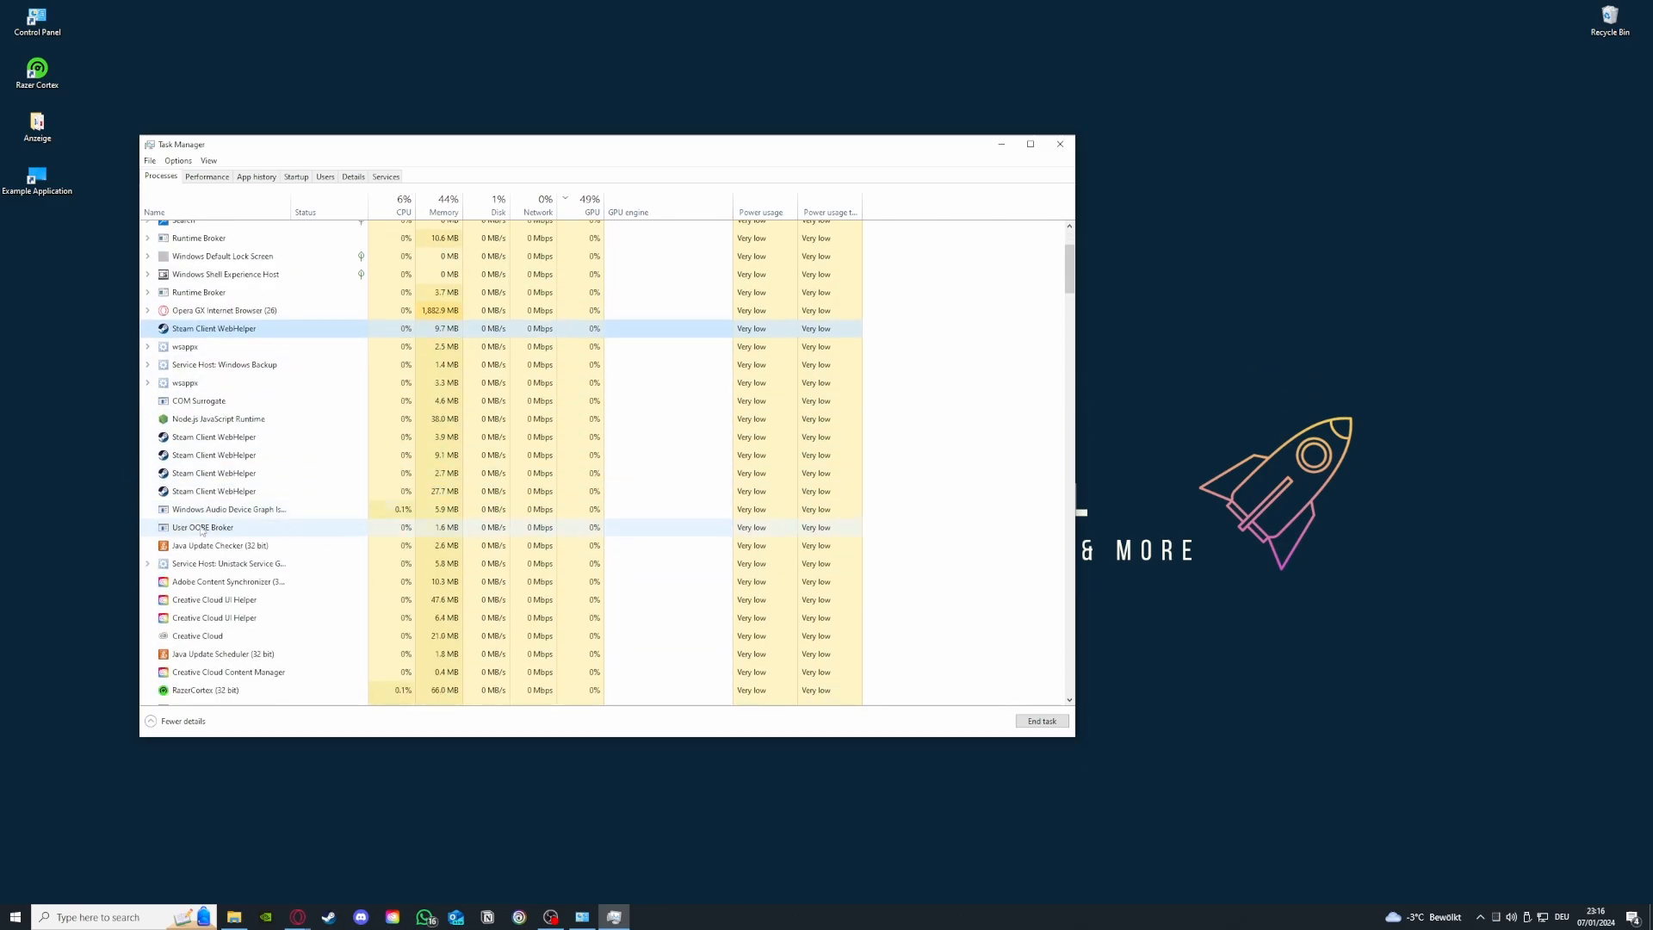
click(196, 434)
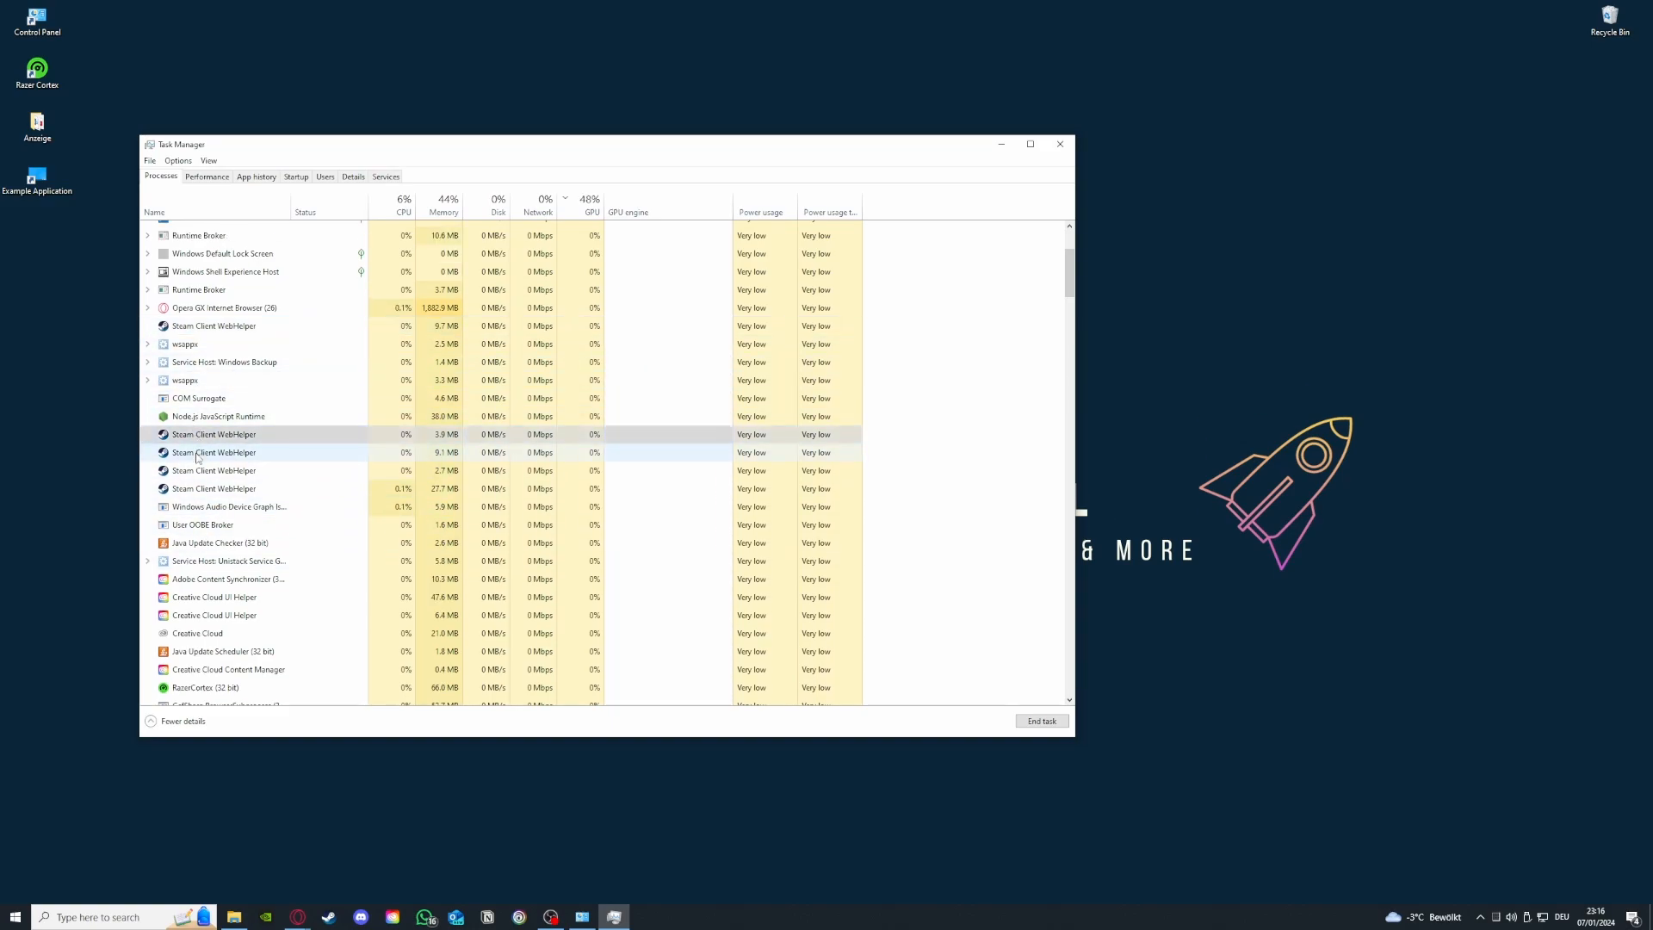
click(206, 490)
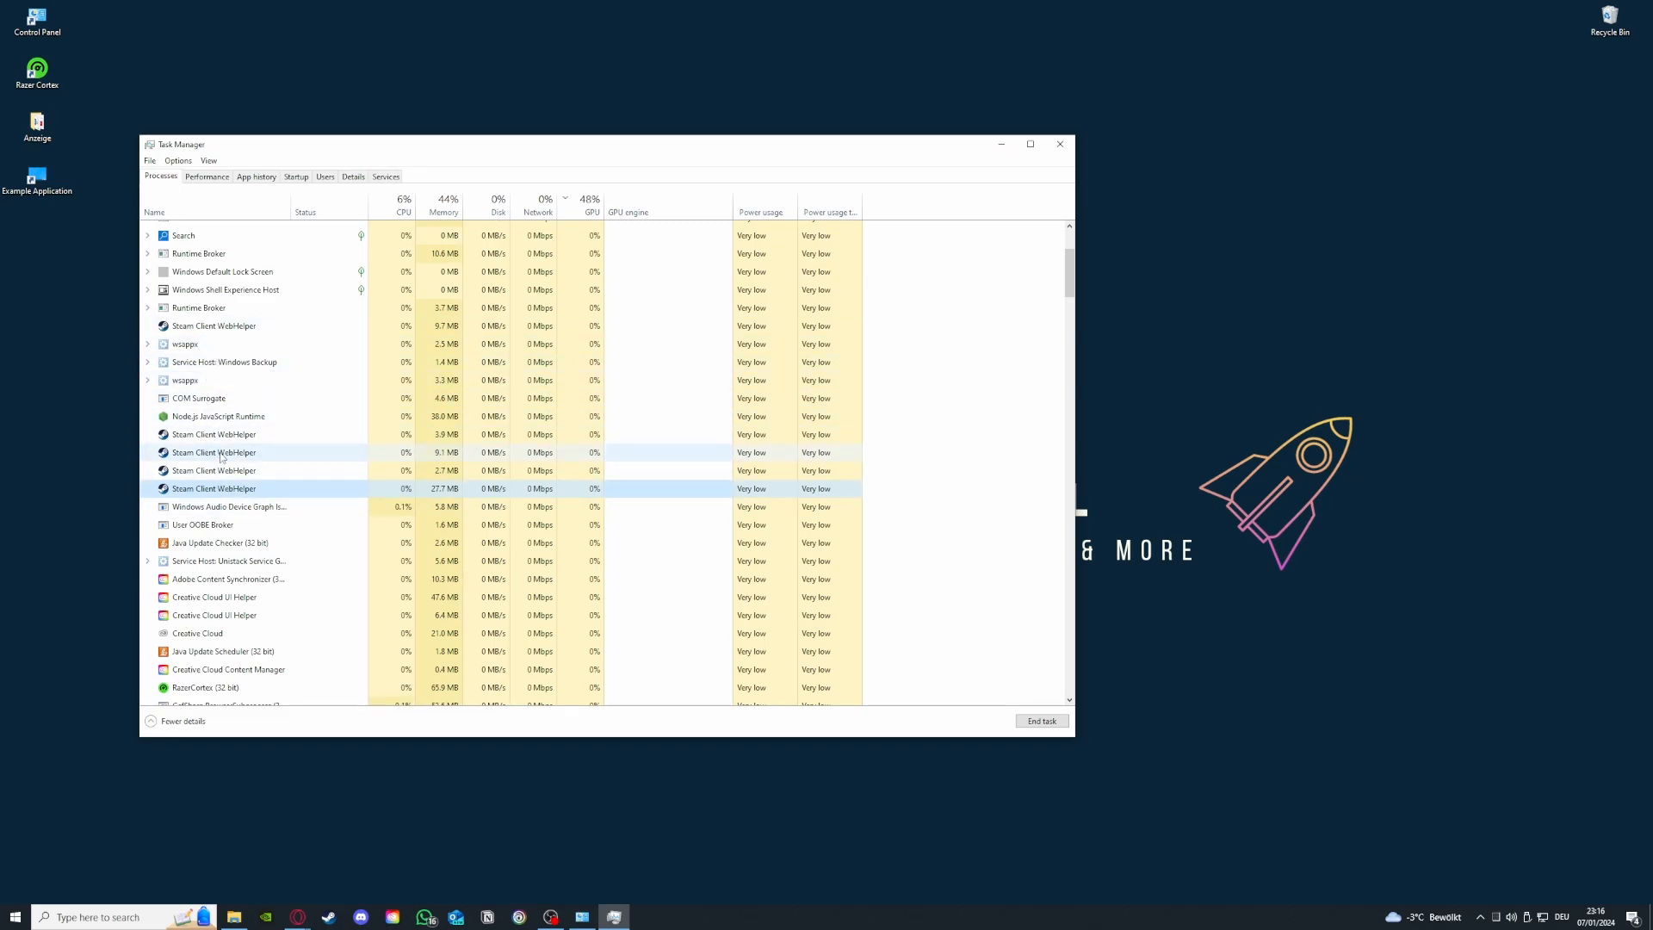
click(1057, 139)
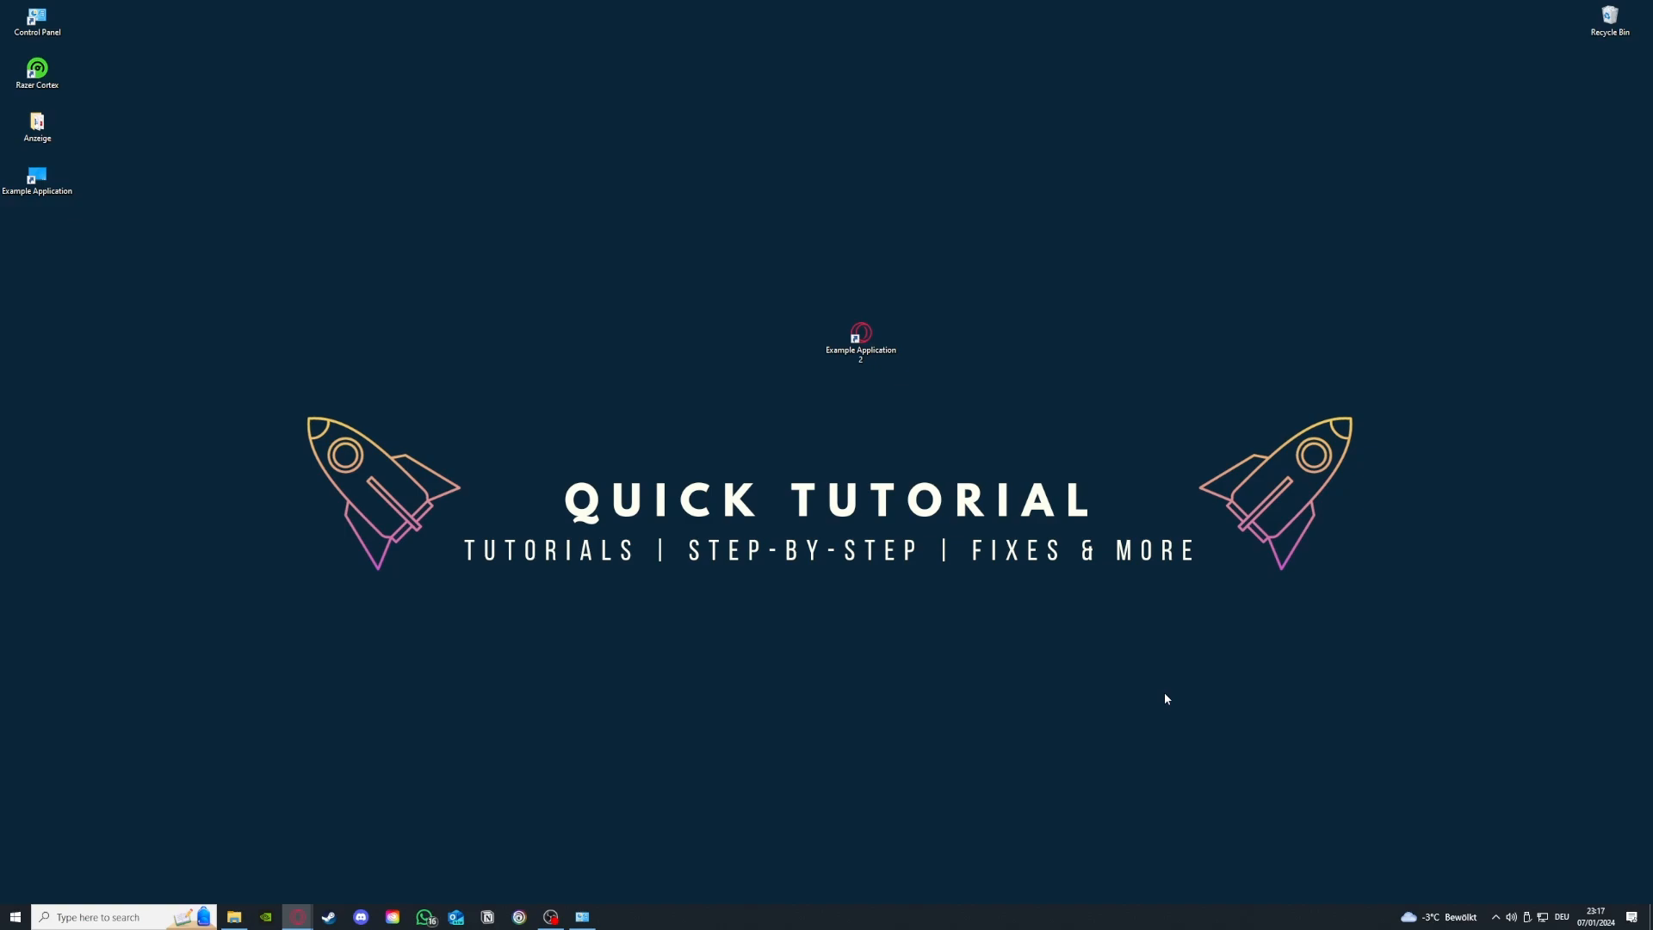
Switch to Control Panel, open Administrative Tools from System and Security, and place its window beside the Control Panel window
click(582, 916)
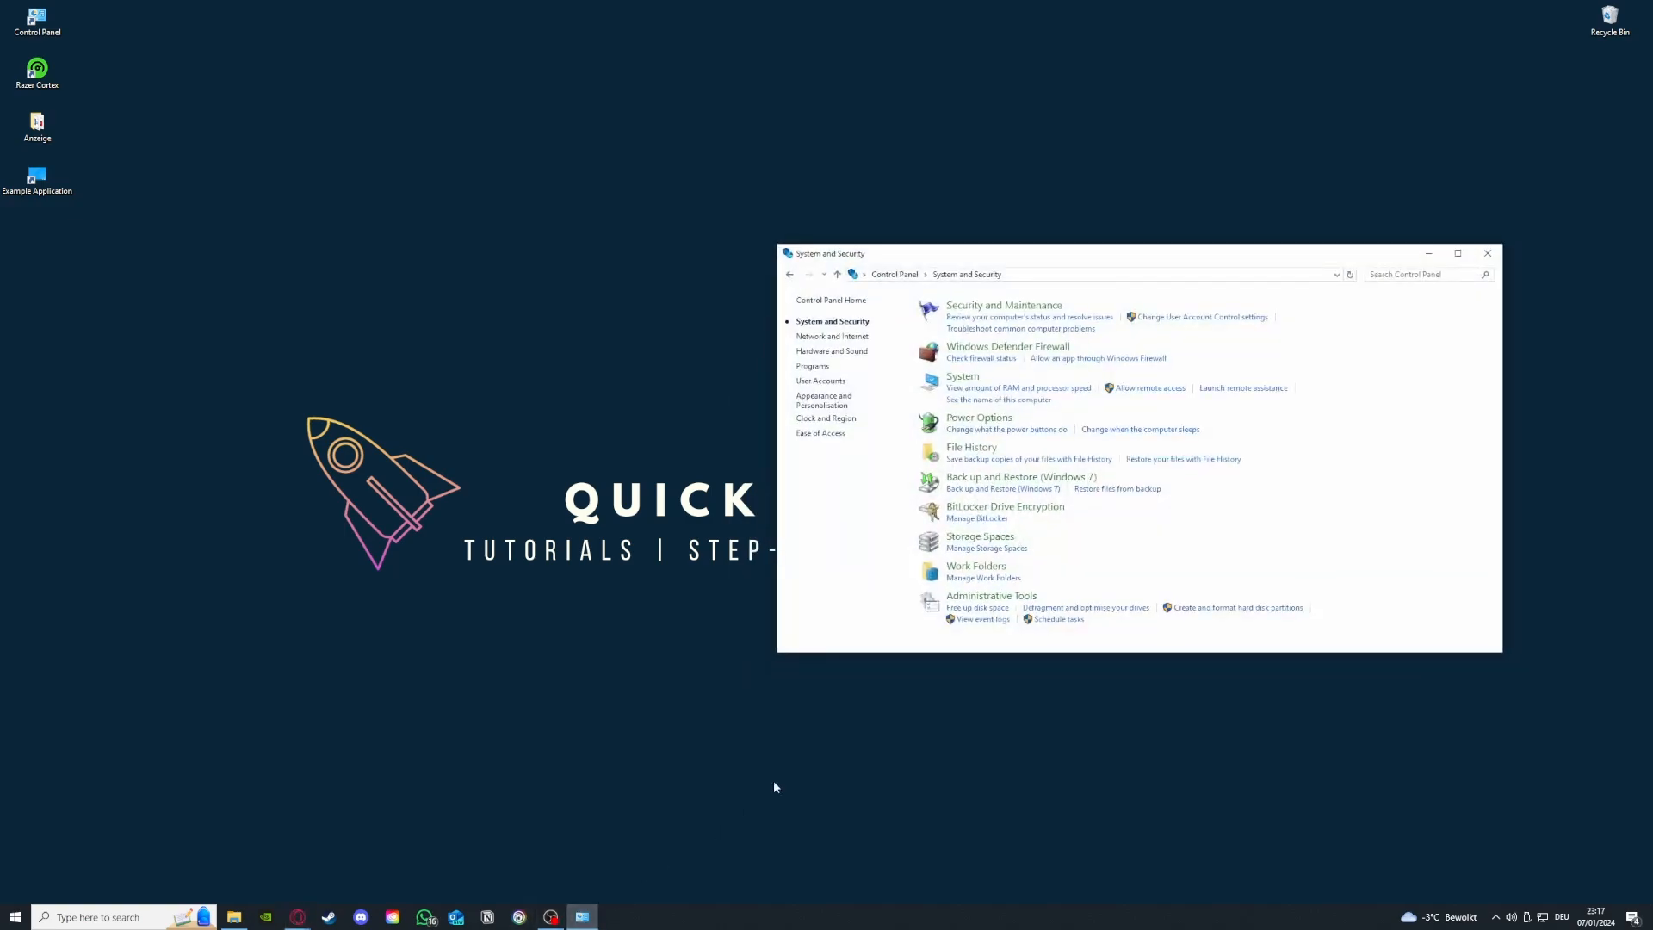
mouse_move(978, 598)
mouse_down()
mouse_move(850, 592)
mouse_move(758, 614)
mouse_move(956, 604)
mouse_up()
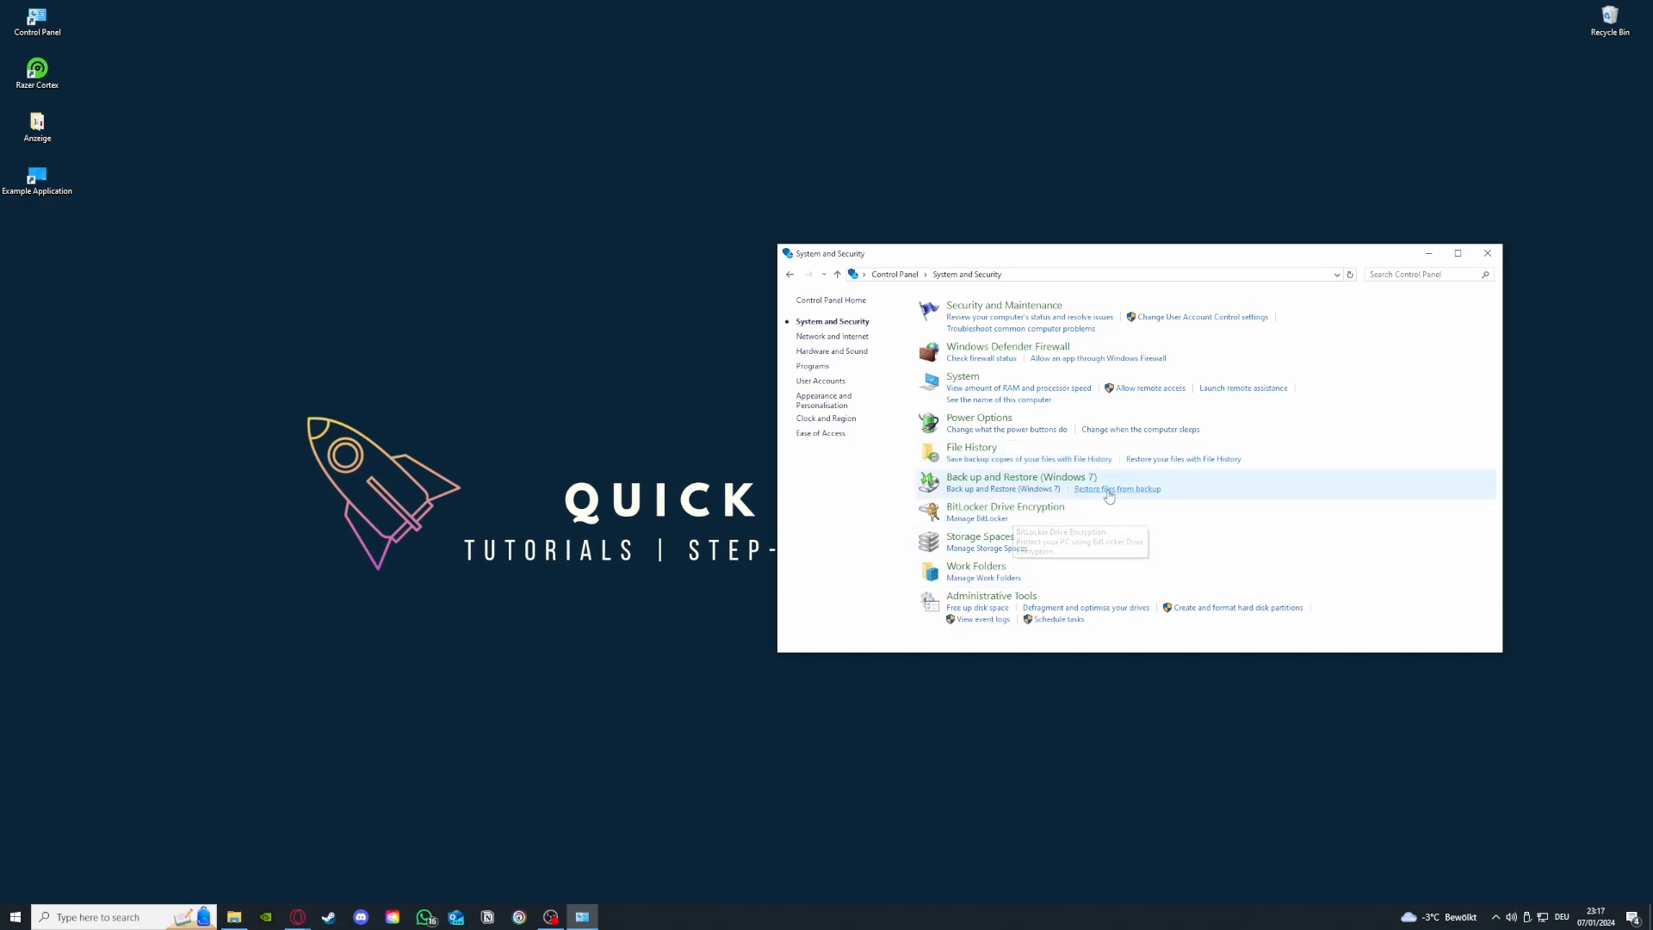
click(1025, 600)
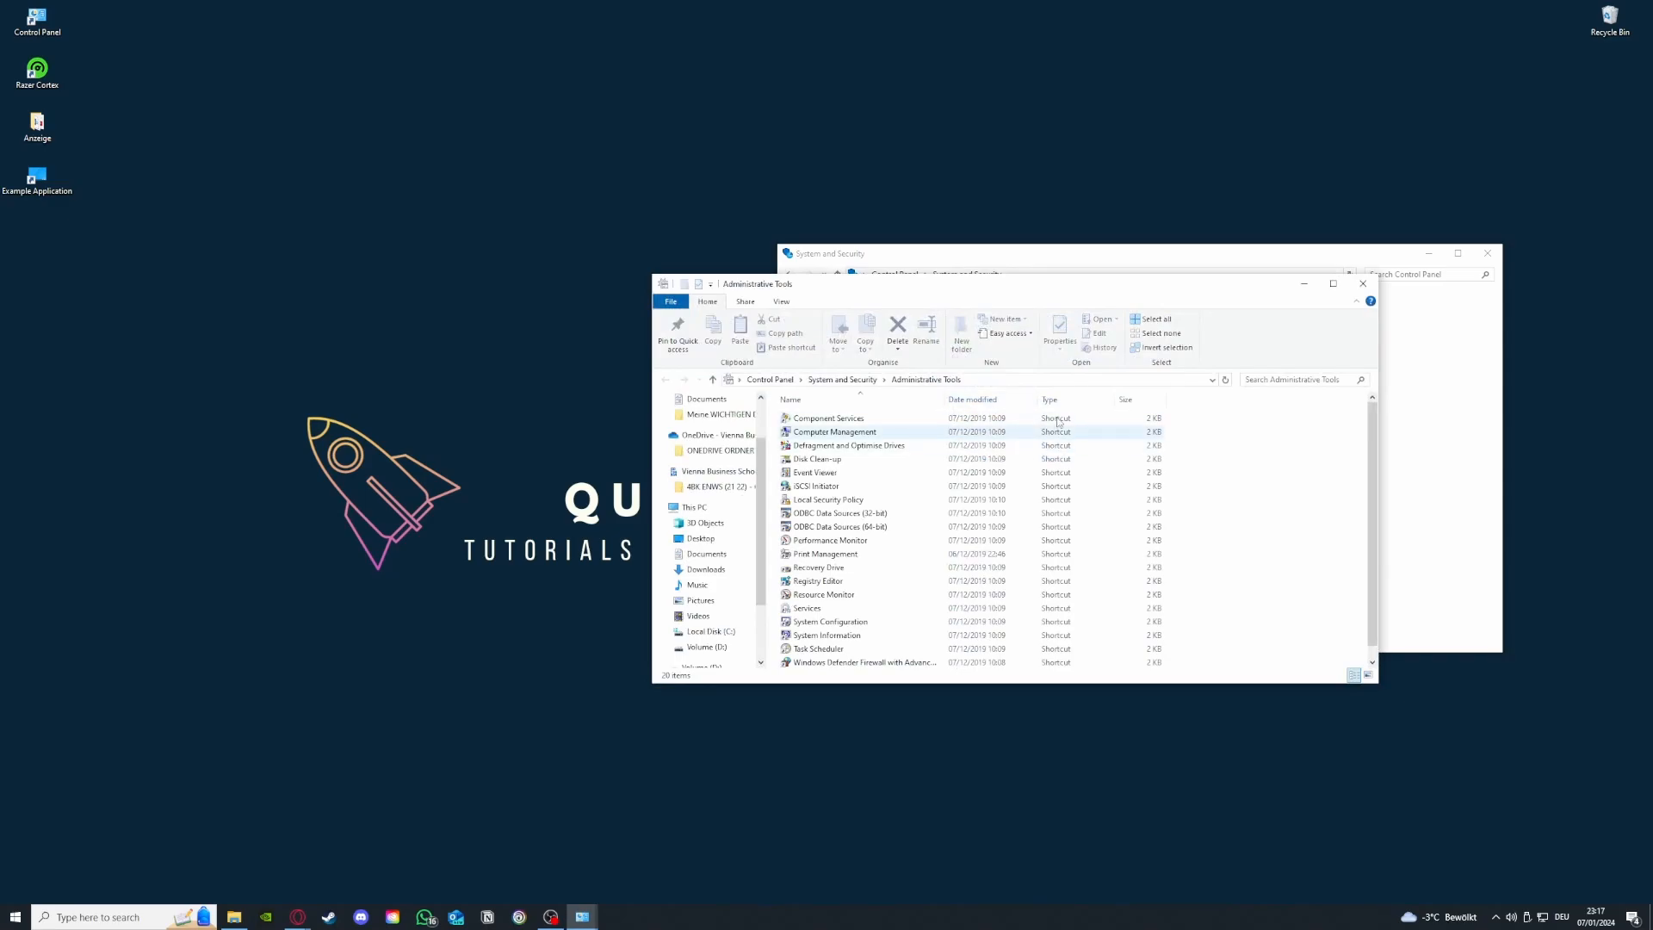
drag(1025, 289, 410, 196)
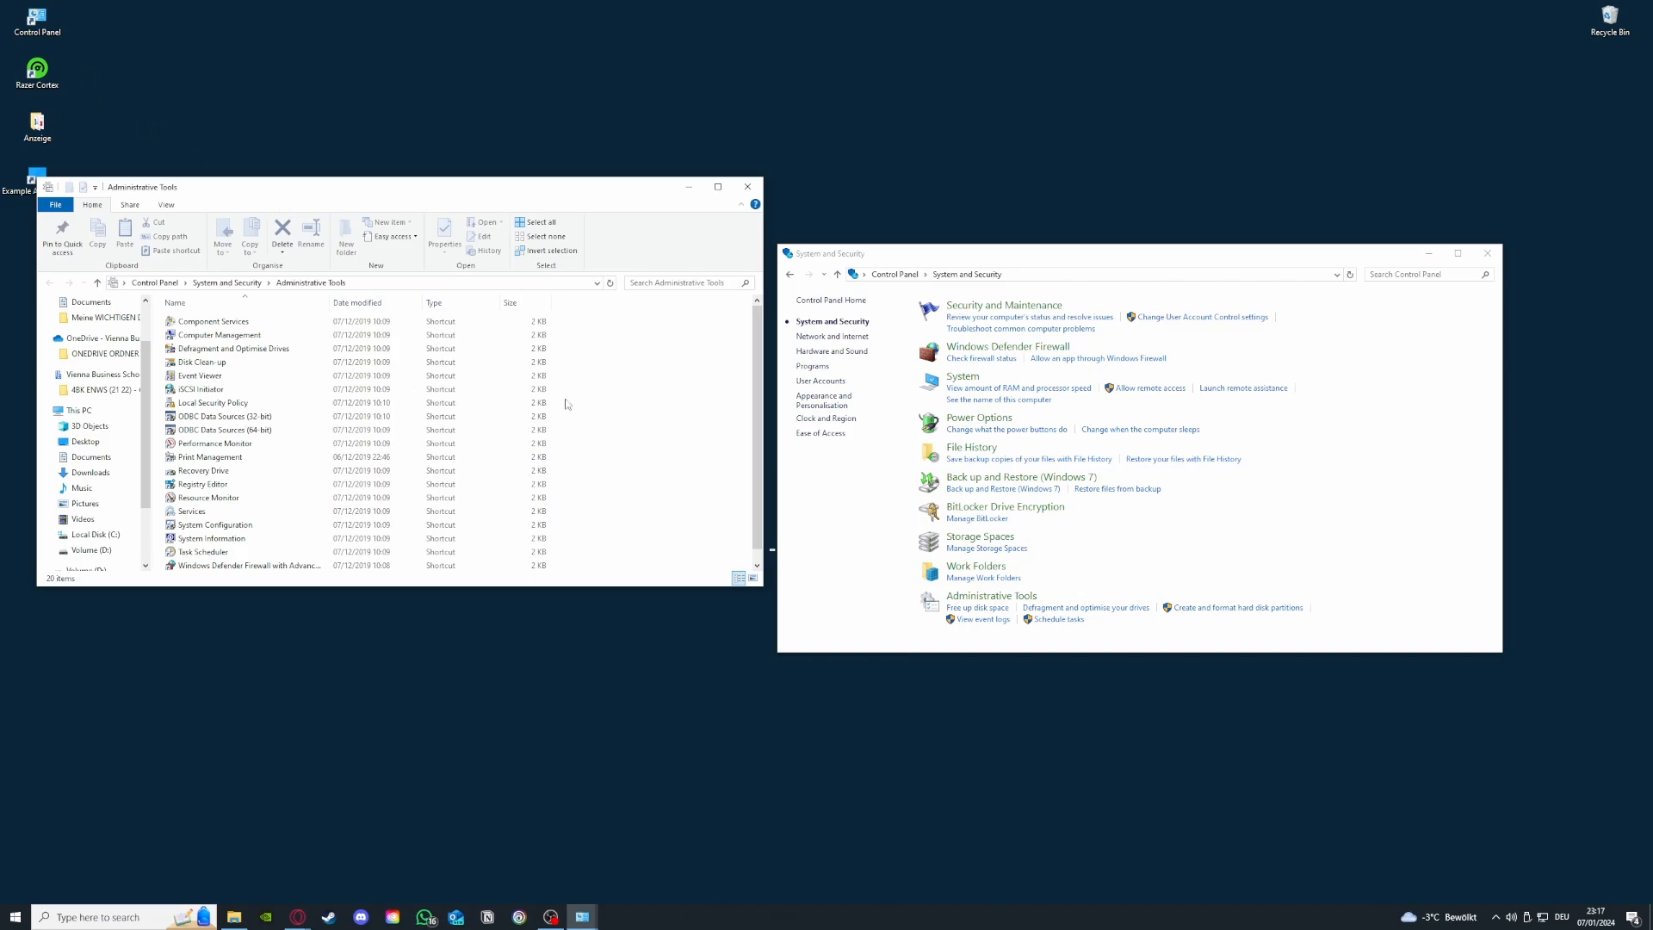
click(133, 918)
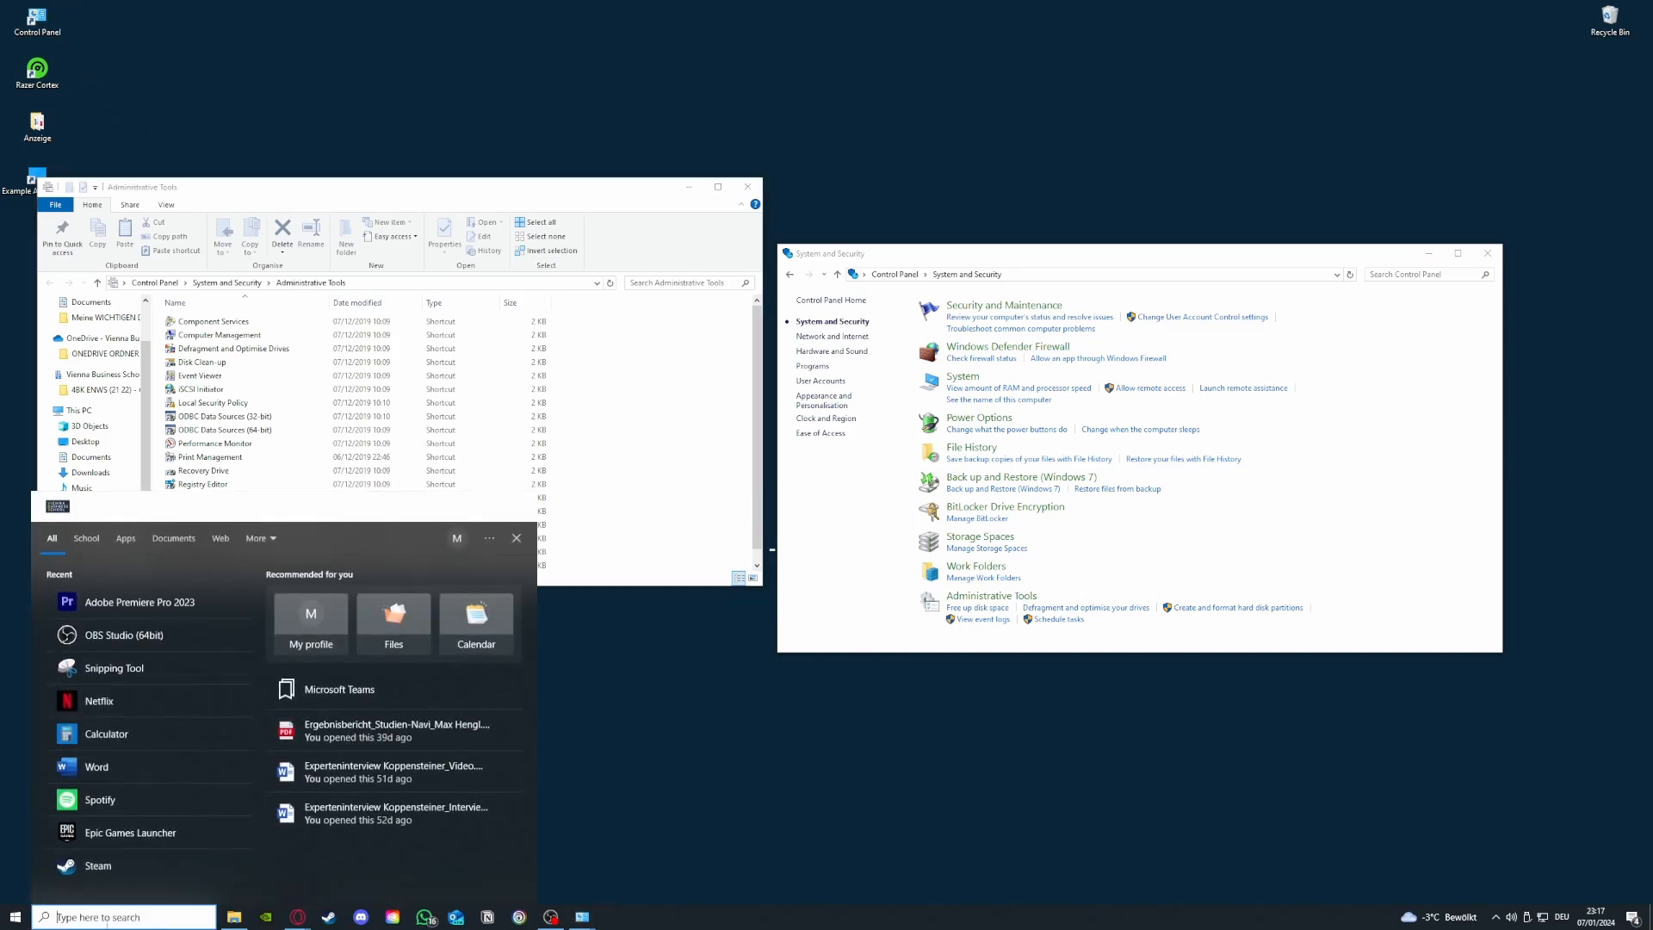
click(594, 731)
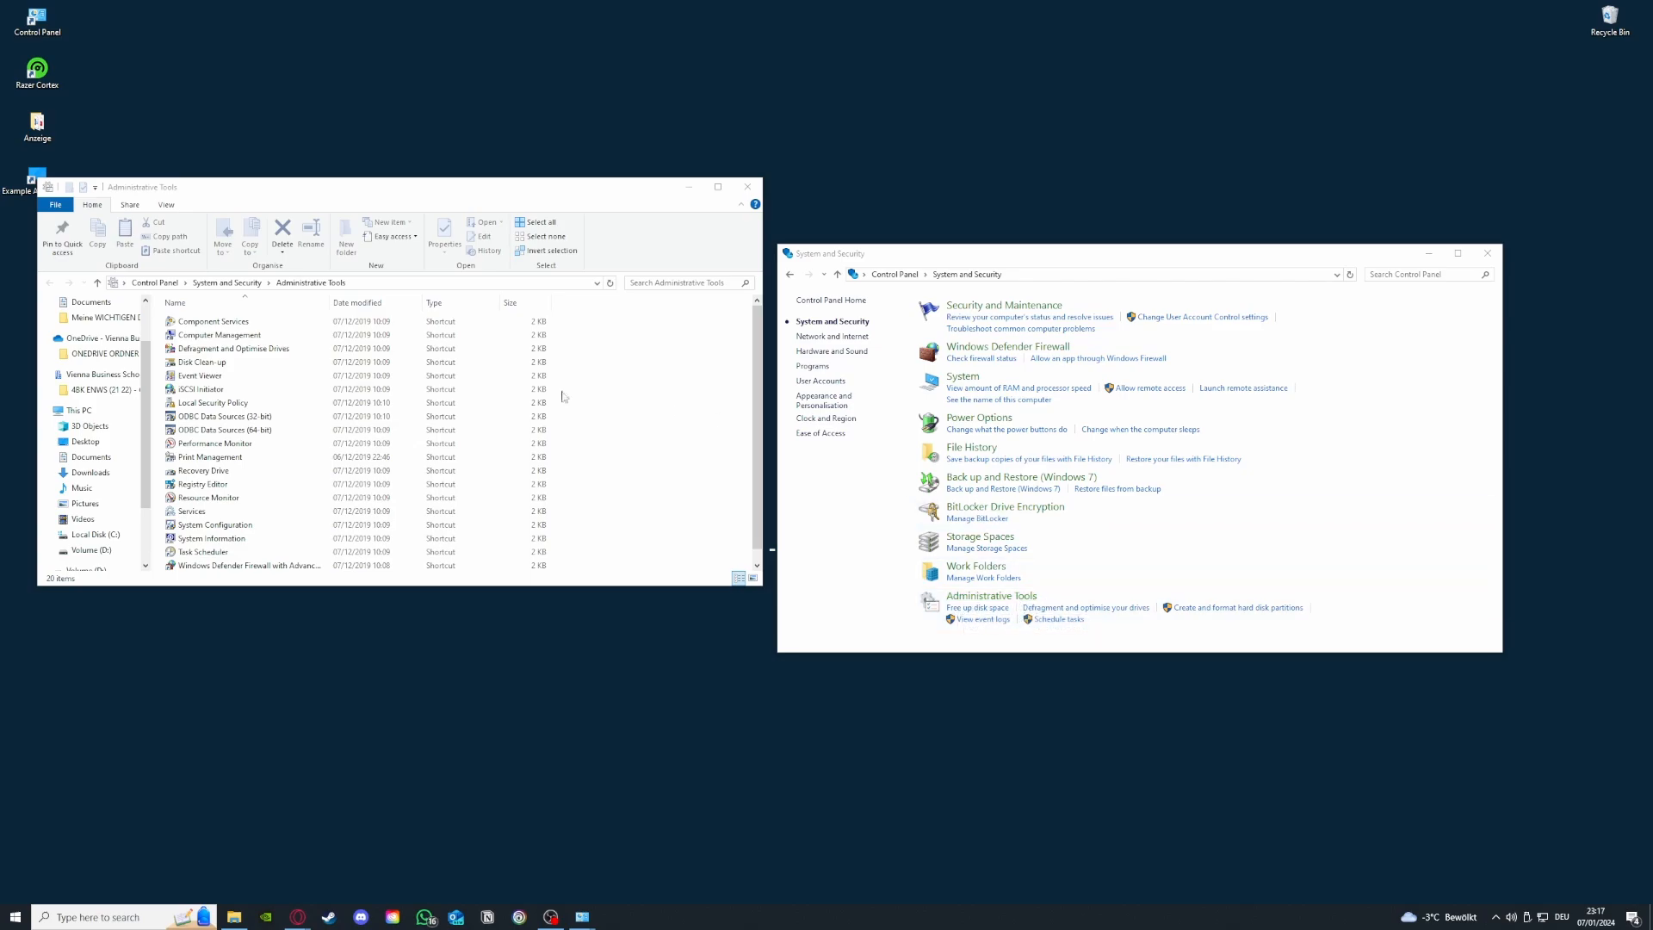
Check the drives offered by Disk Clean-up in Administrative Tools, cancel it, and close the Administrative Tools and System and Security windows
double_click(203, 362)
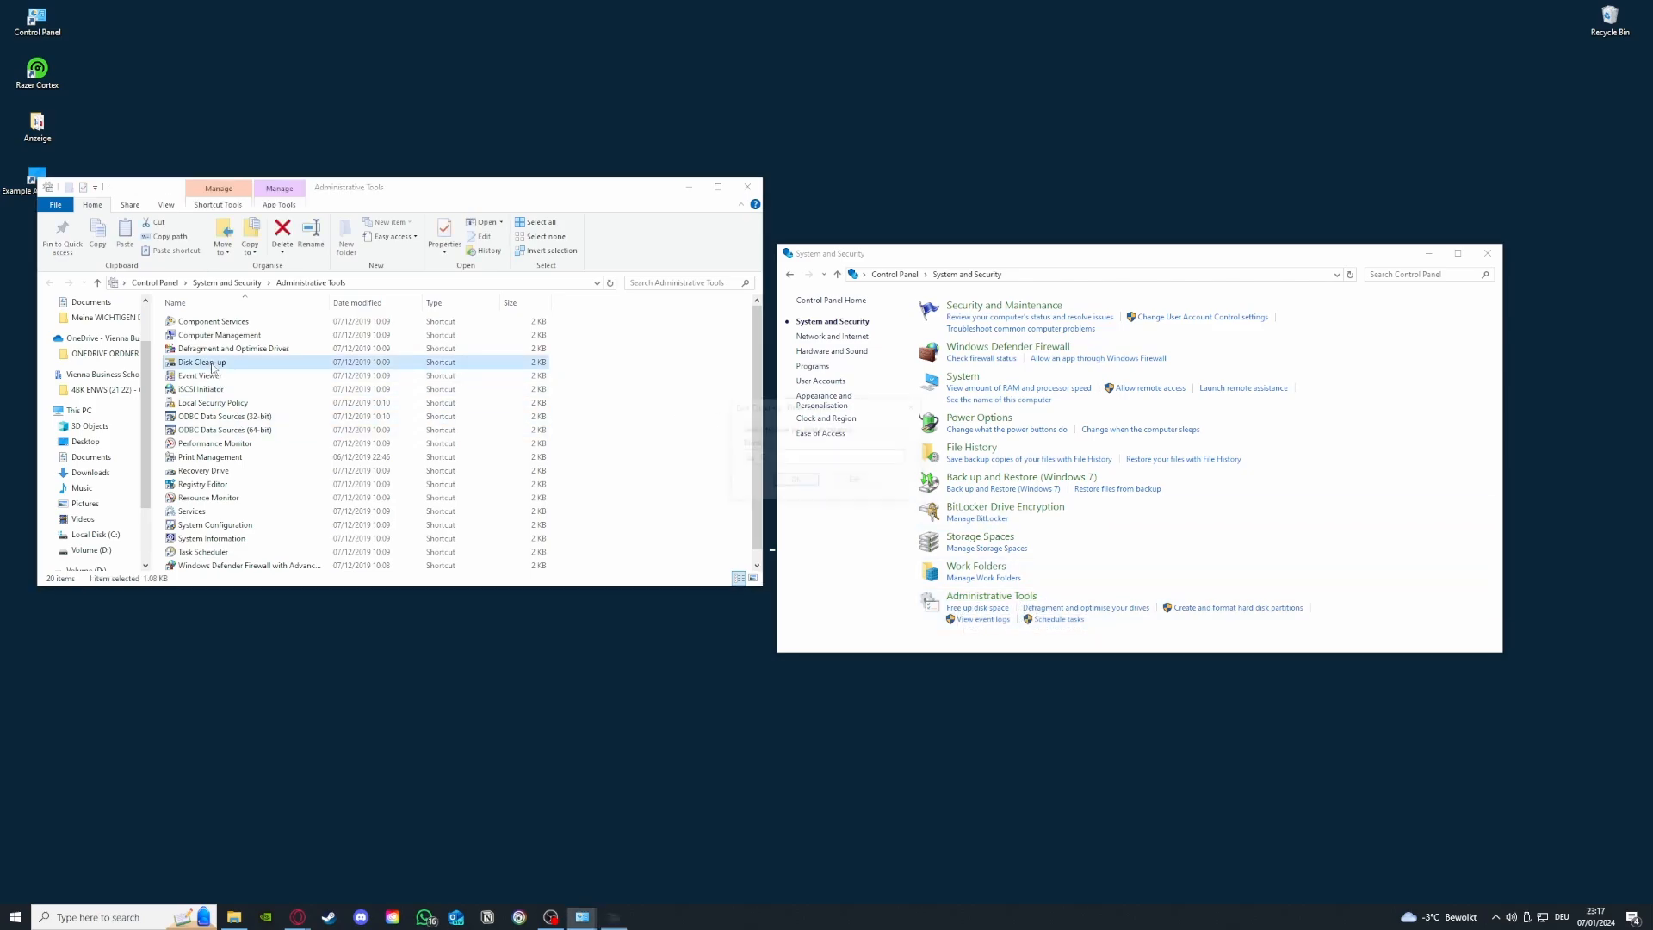
click(824, 463)
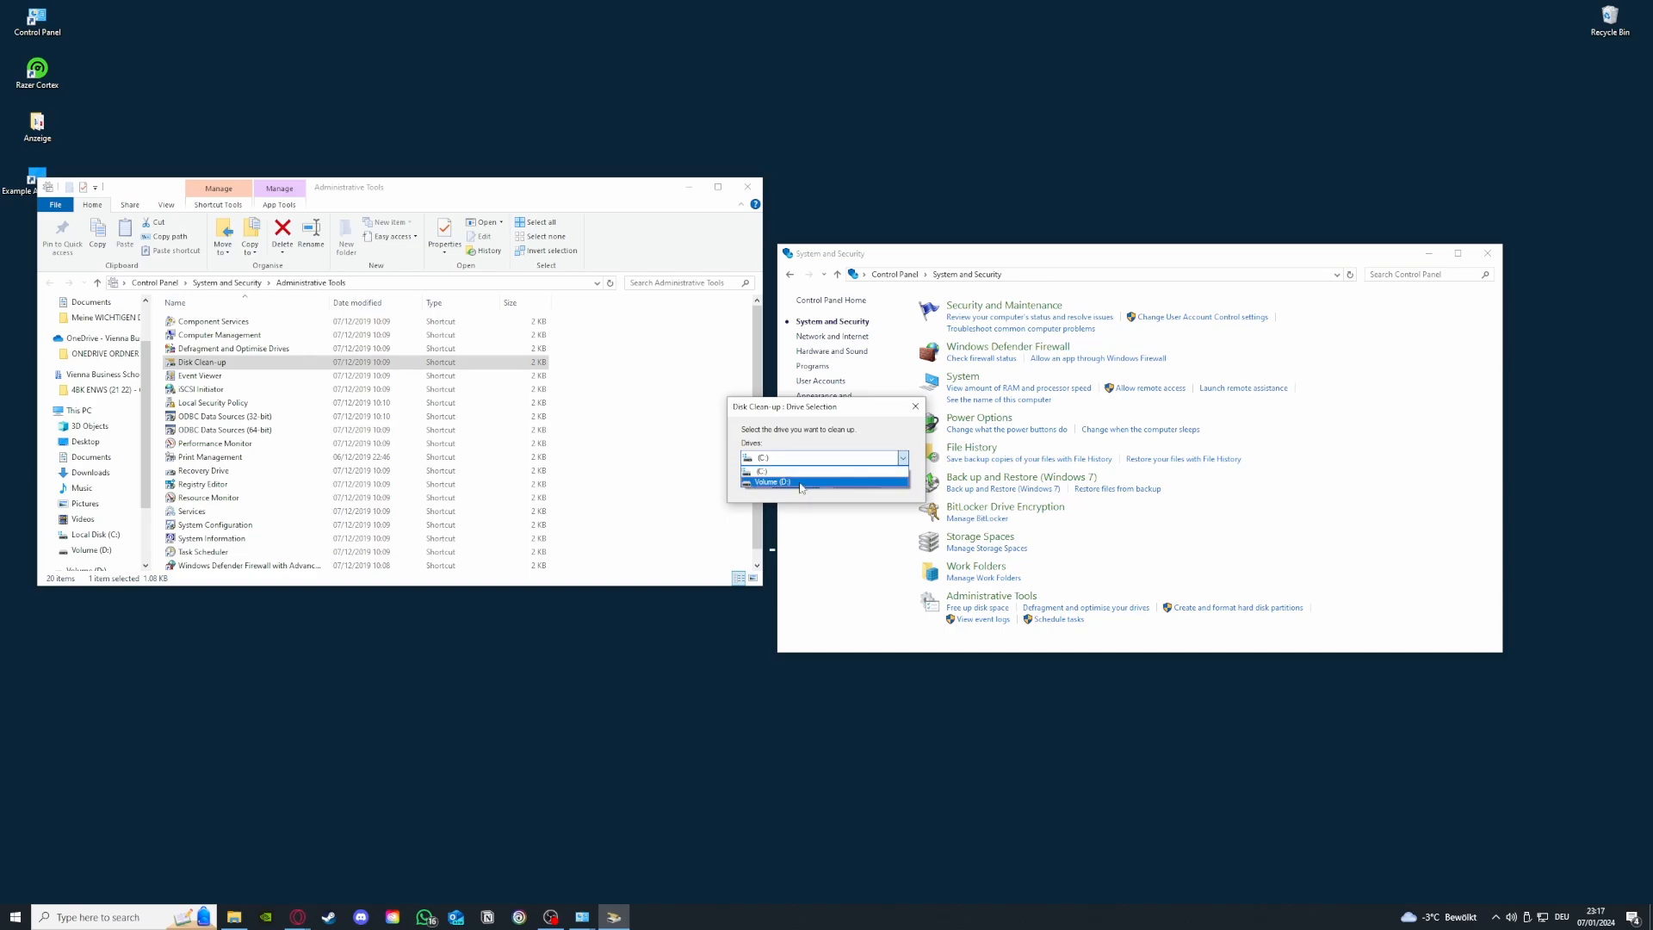
click(859, 436)
click(915, 406)
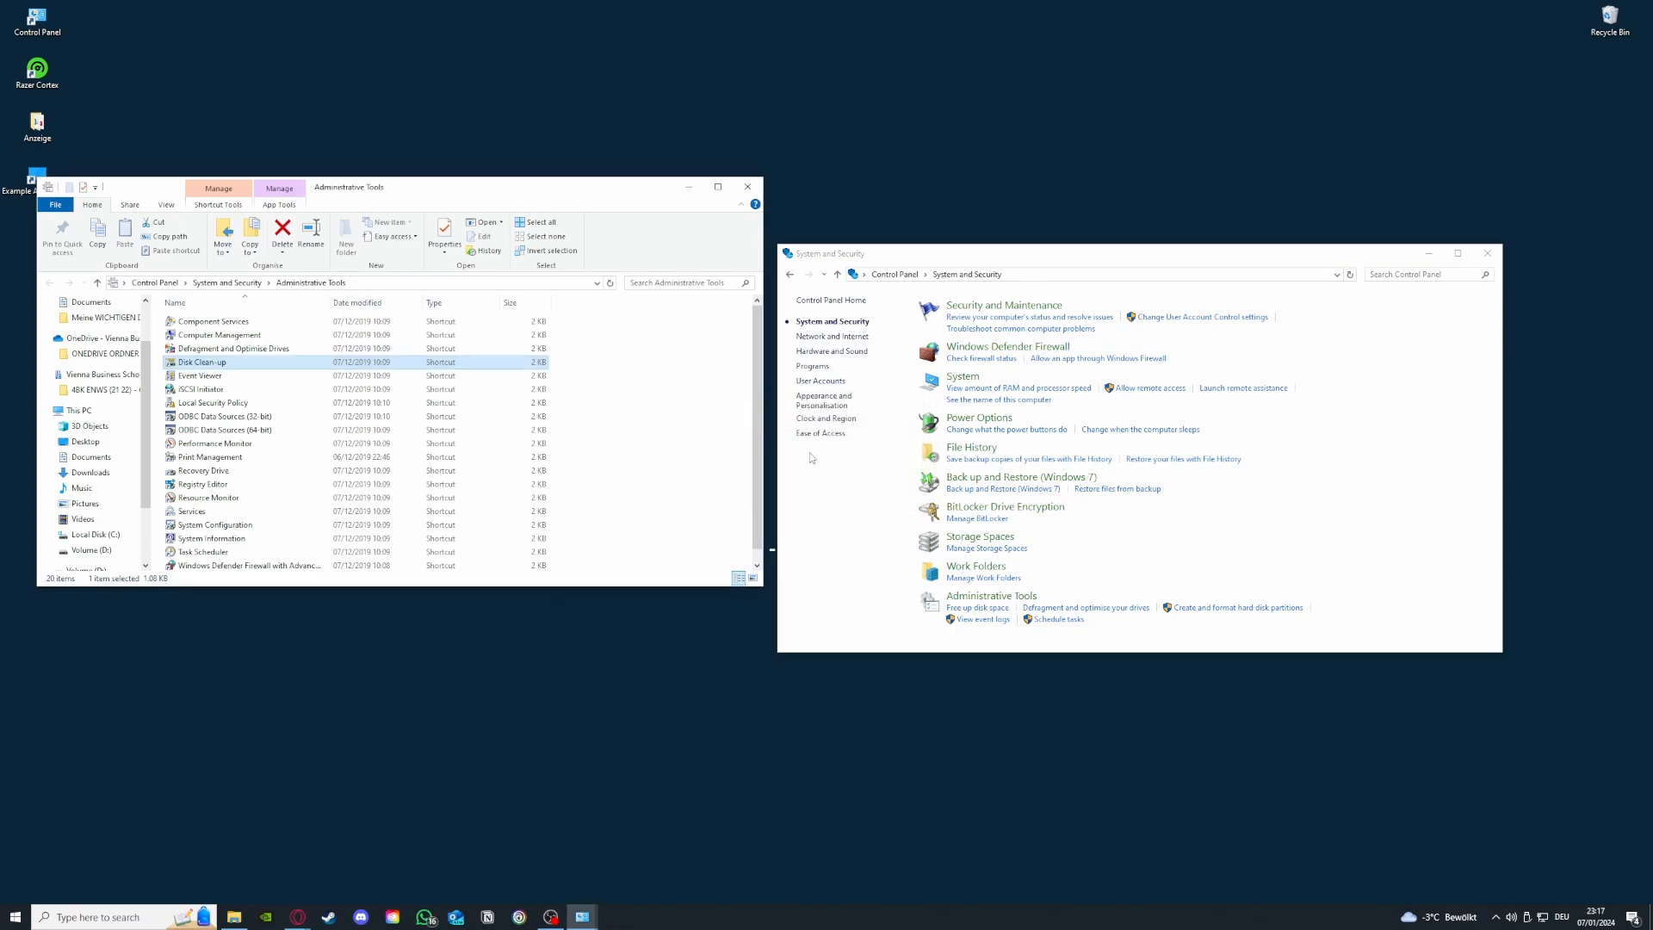
click(750, 187)
click(1487, 254)
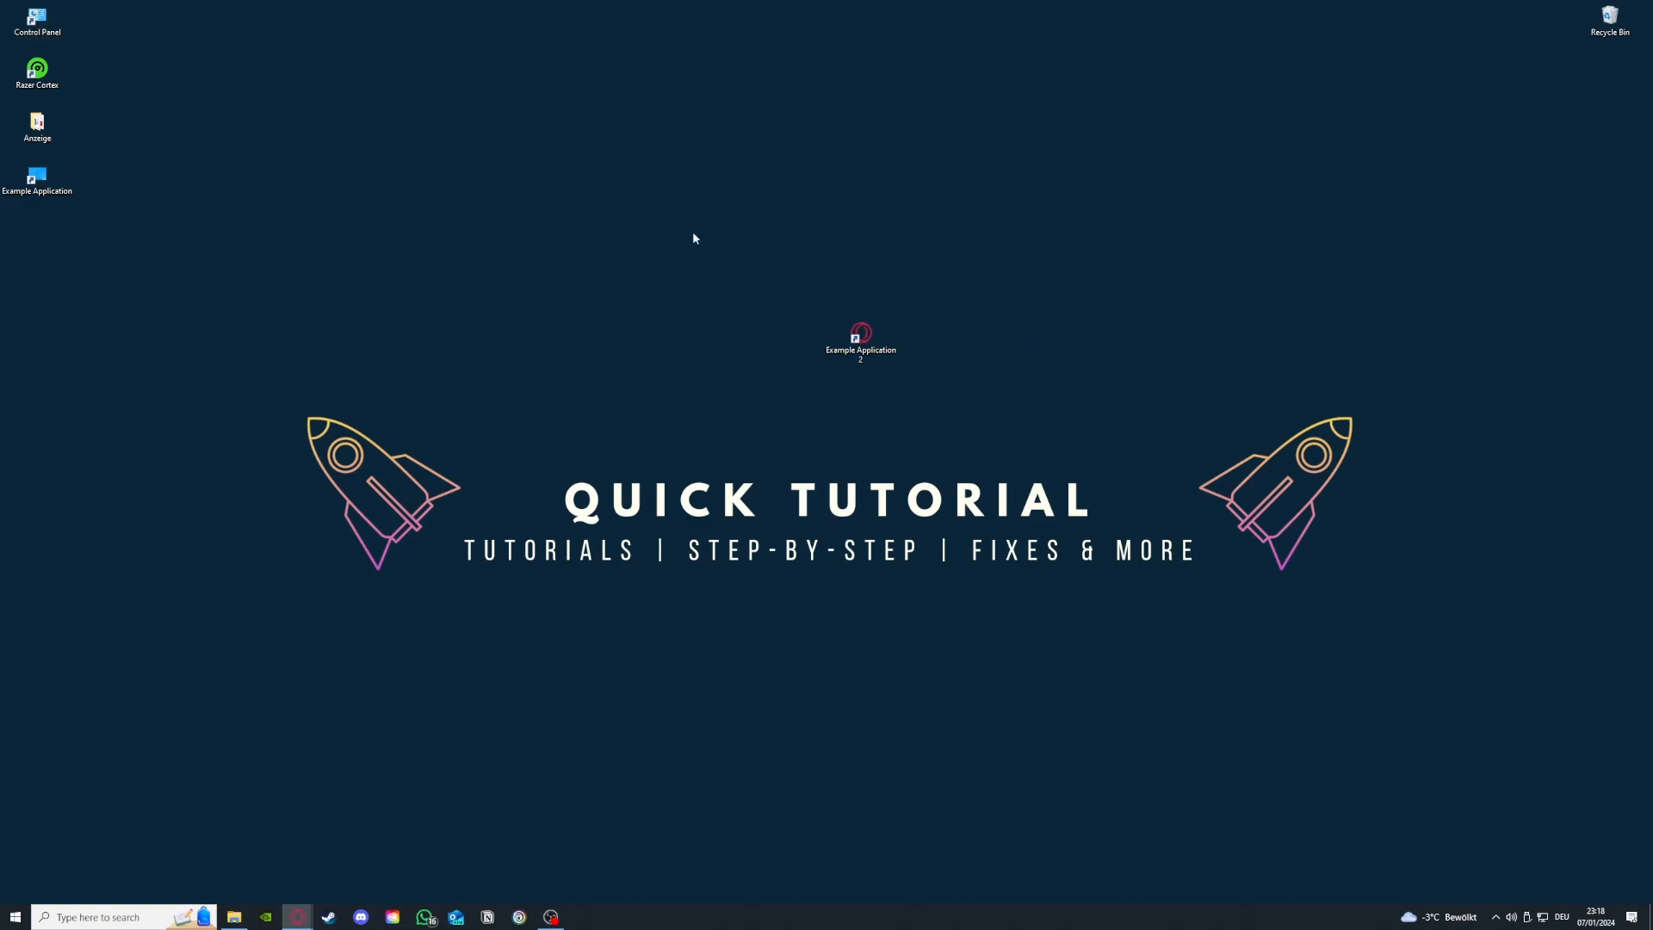
Find Microsoft Teams in Control Panel's list of installed programs and check its Uninstall option without starting it
double_click(63, 24)
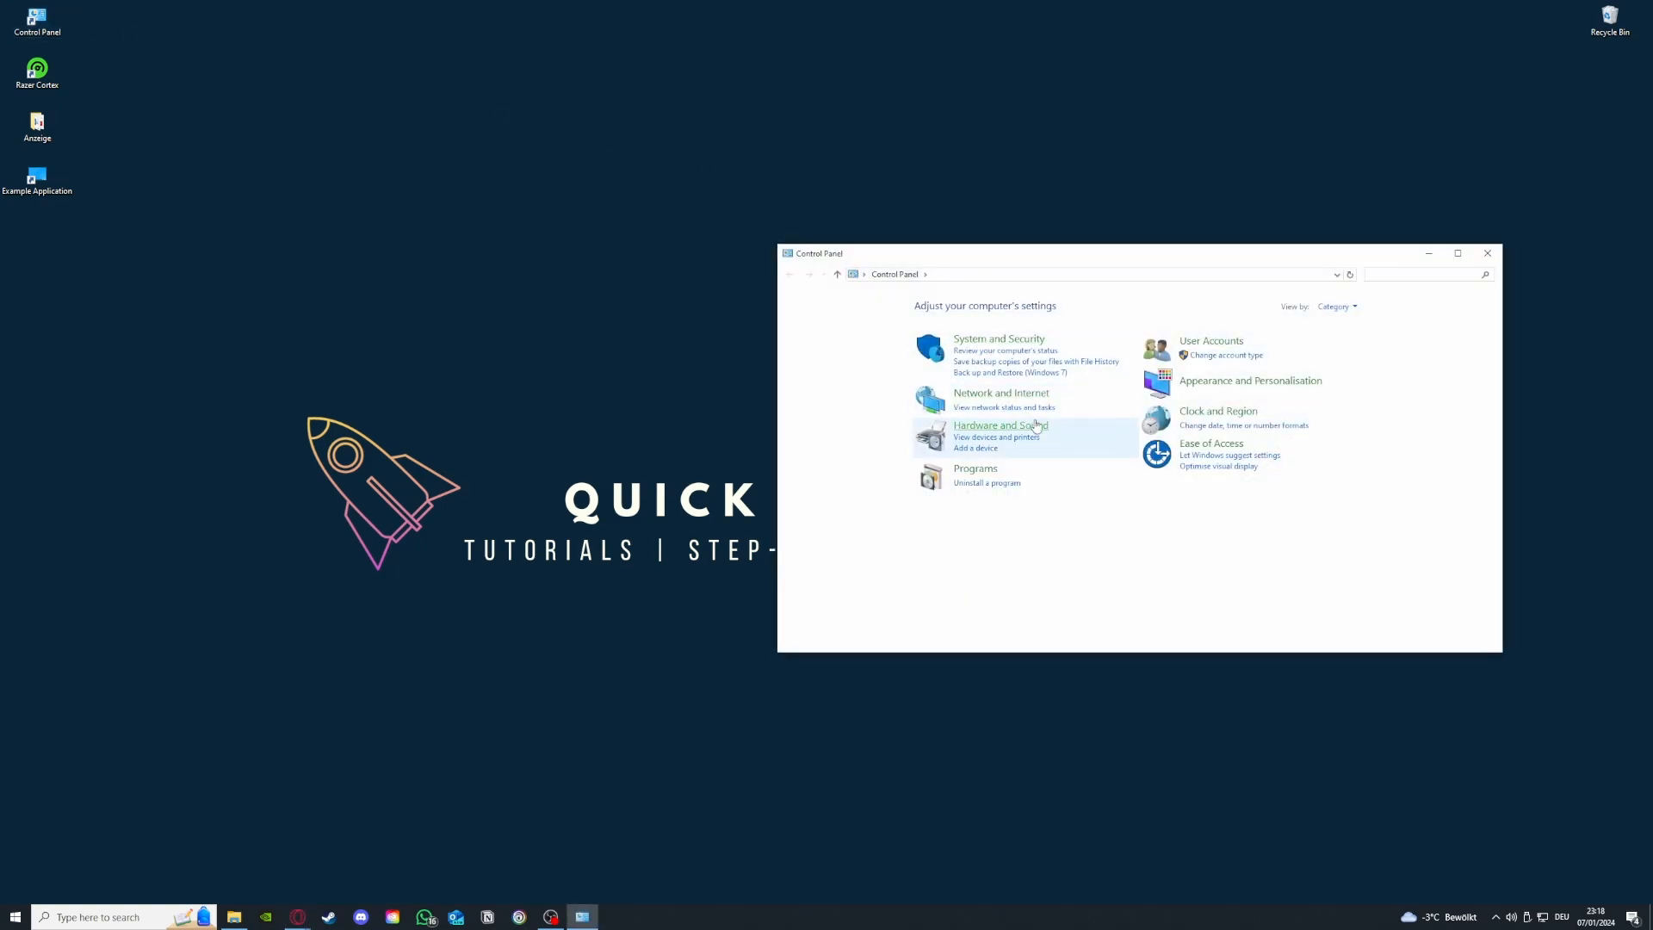
click(988, 485)
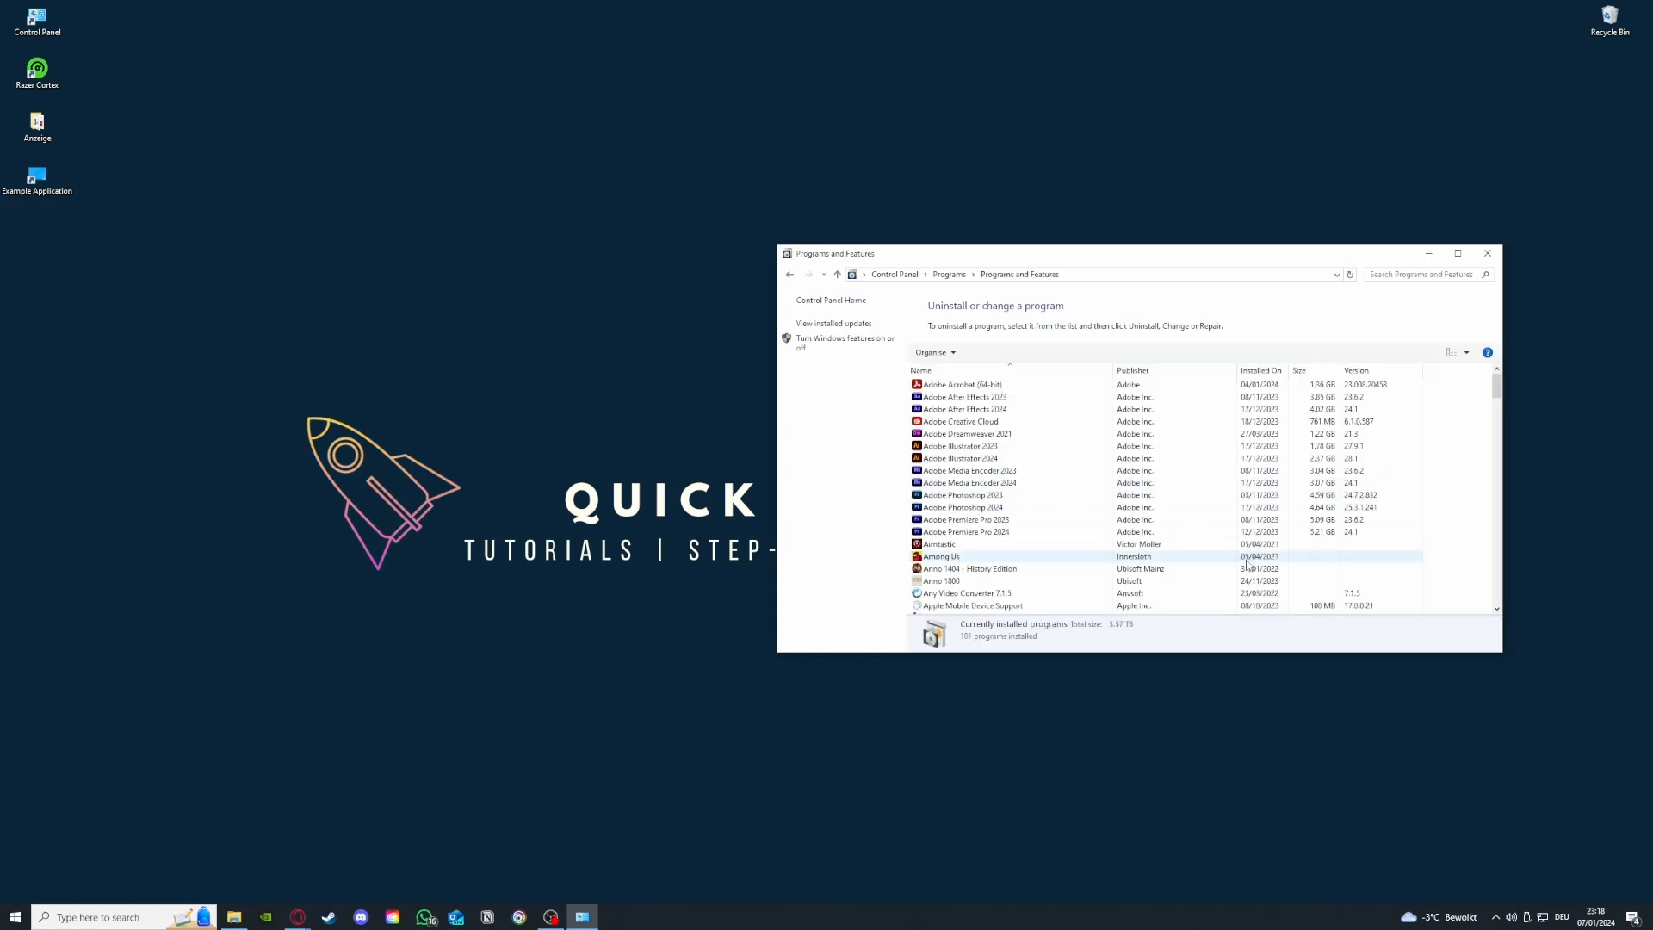
scroll(1223, 542, down, 10)
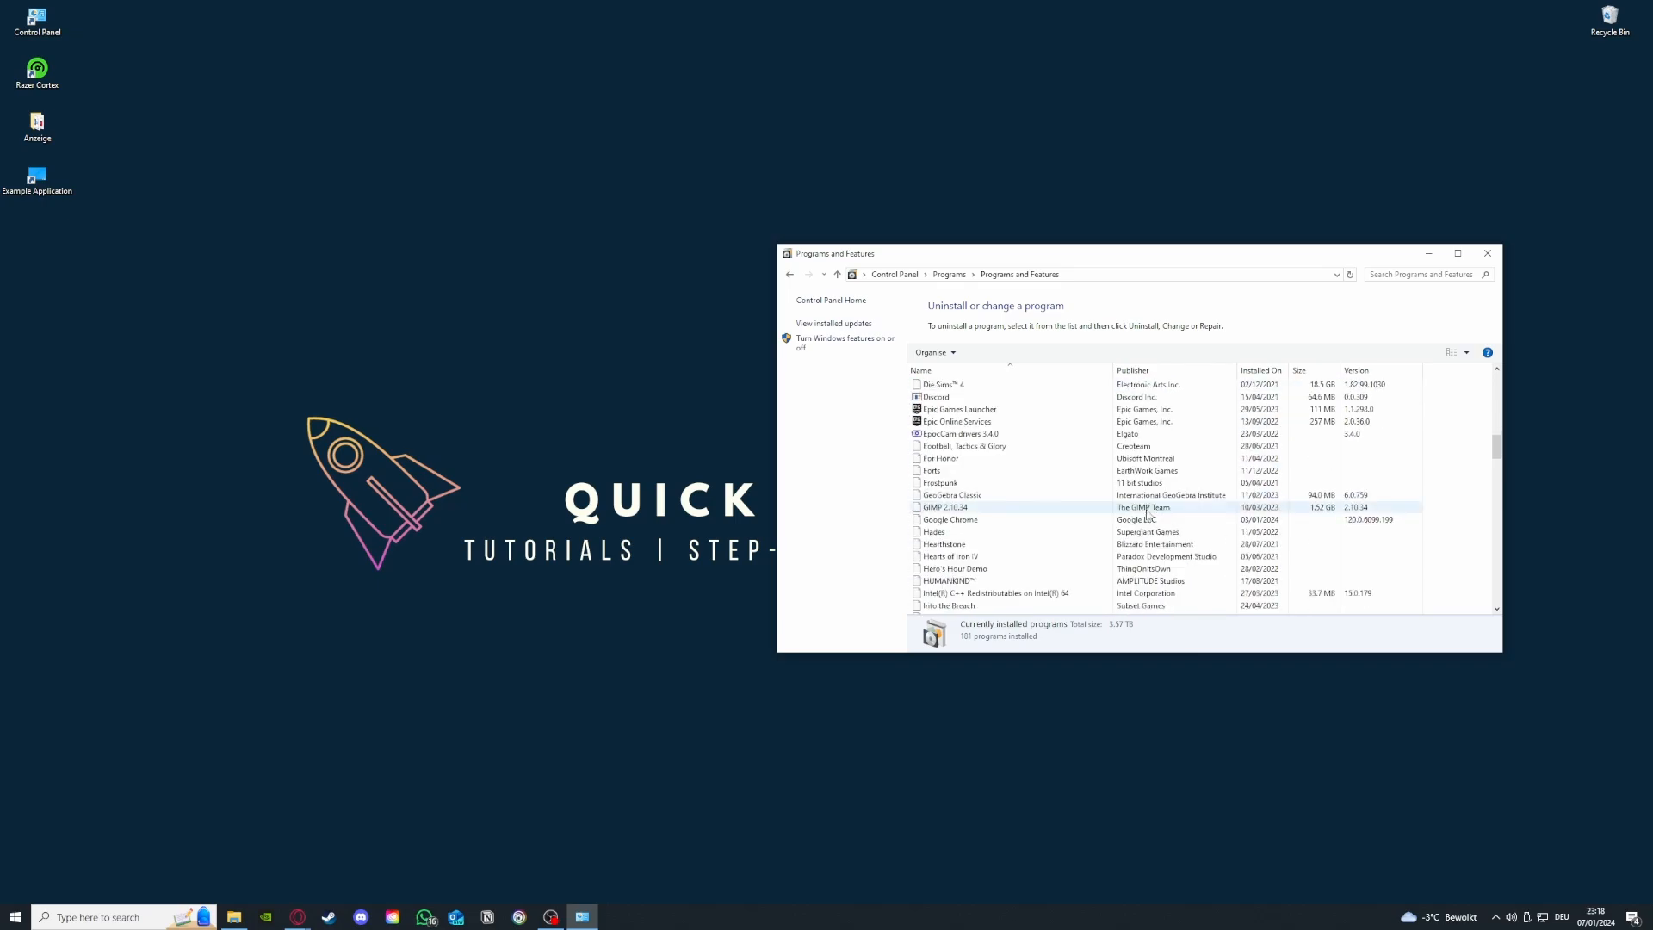
scroll(1147, 514, down, 12)
scroll(1071, 521, up, 6)
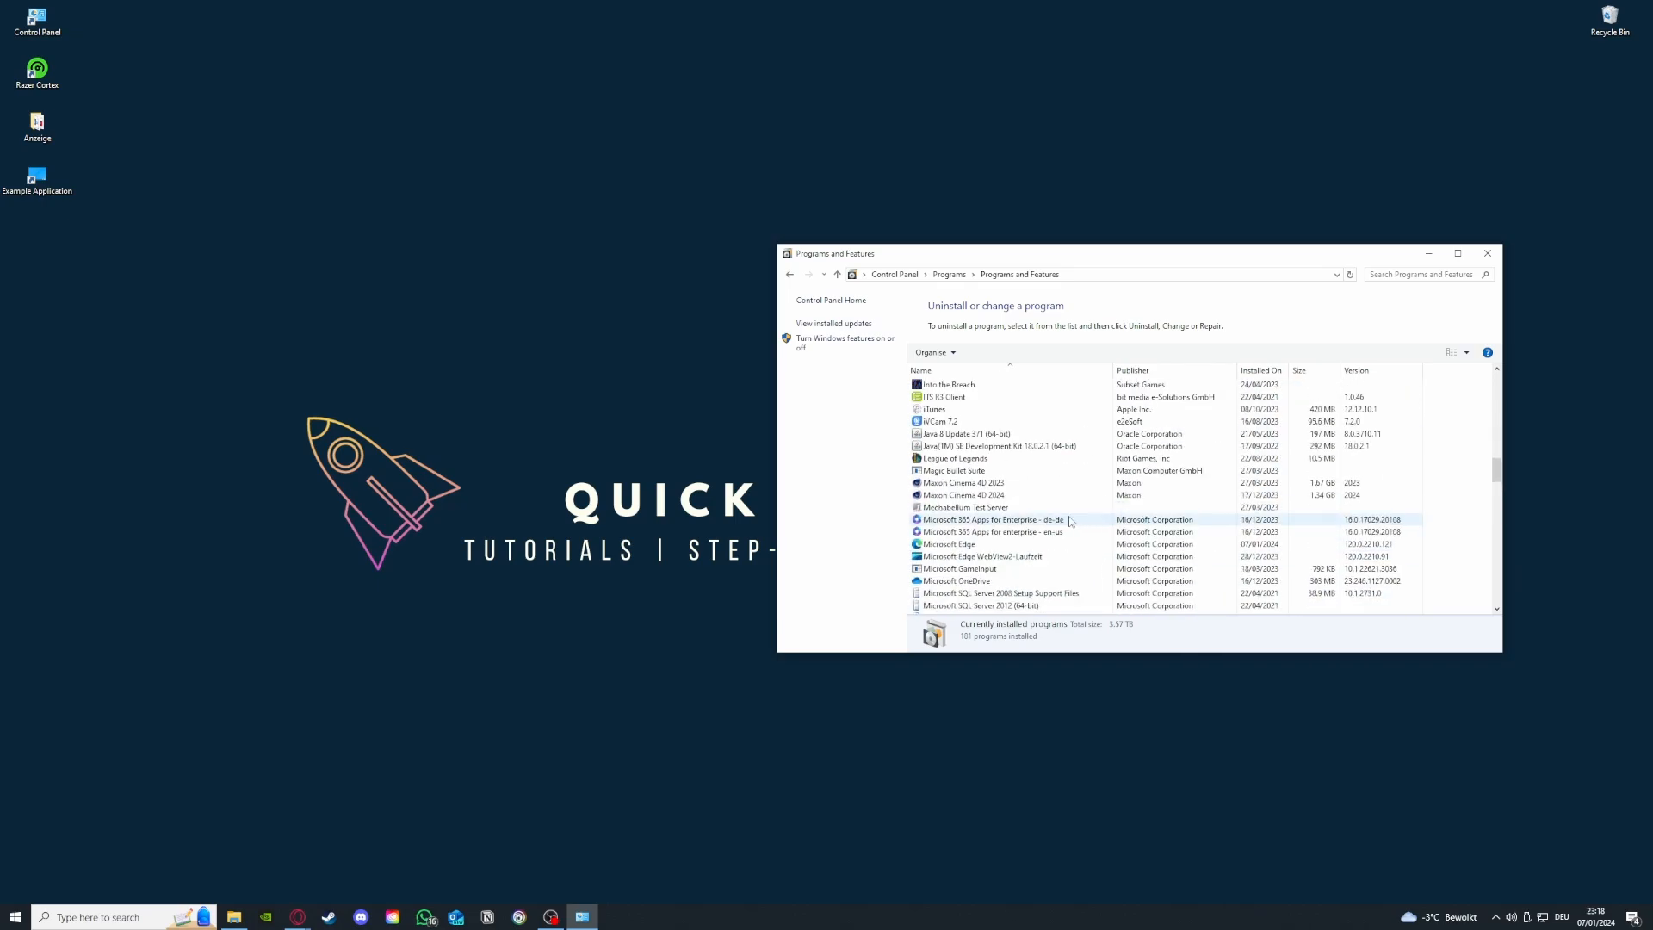
scroll(1070, 522, down, 3)
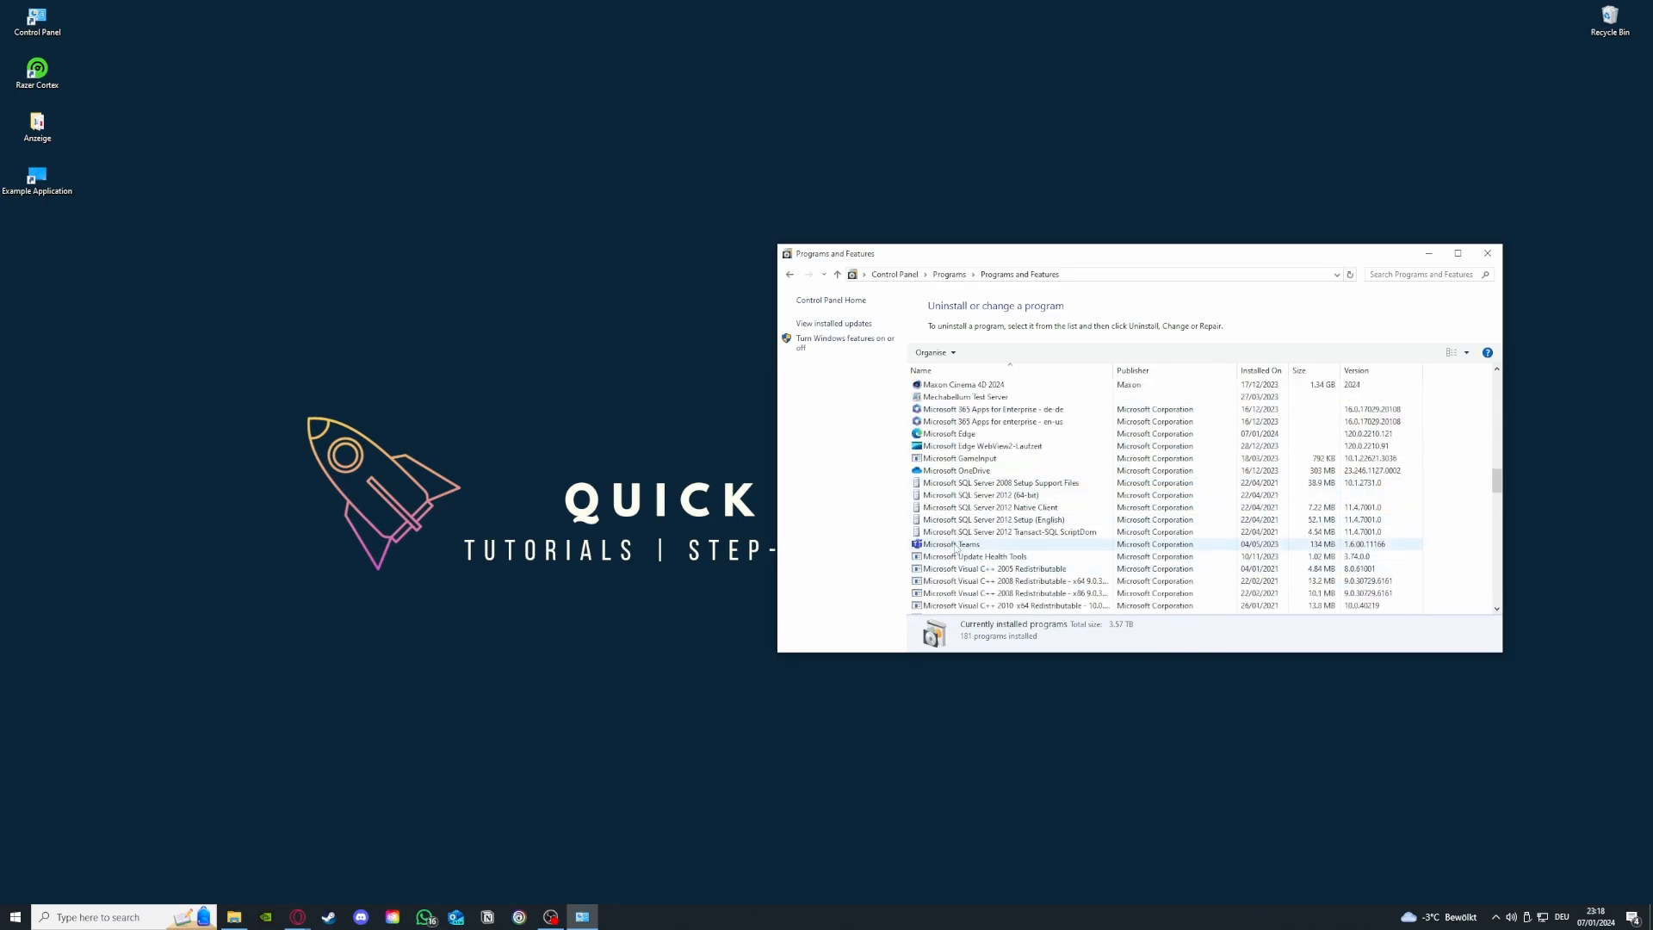
click(956, 546)
right_click(953, 546)
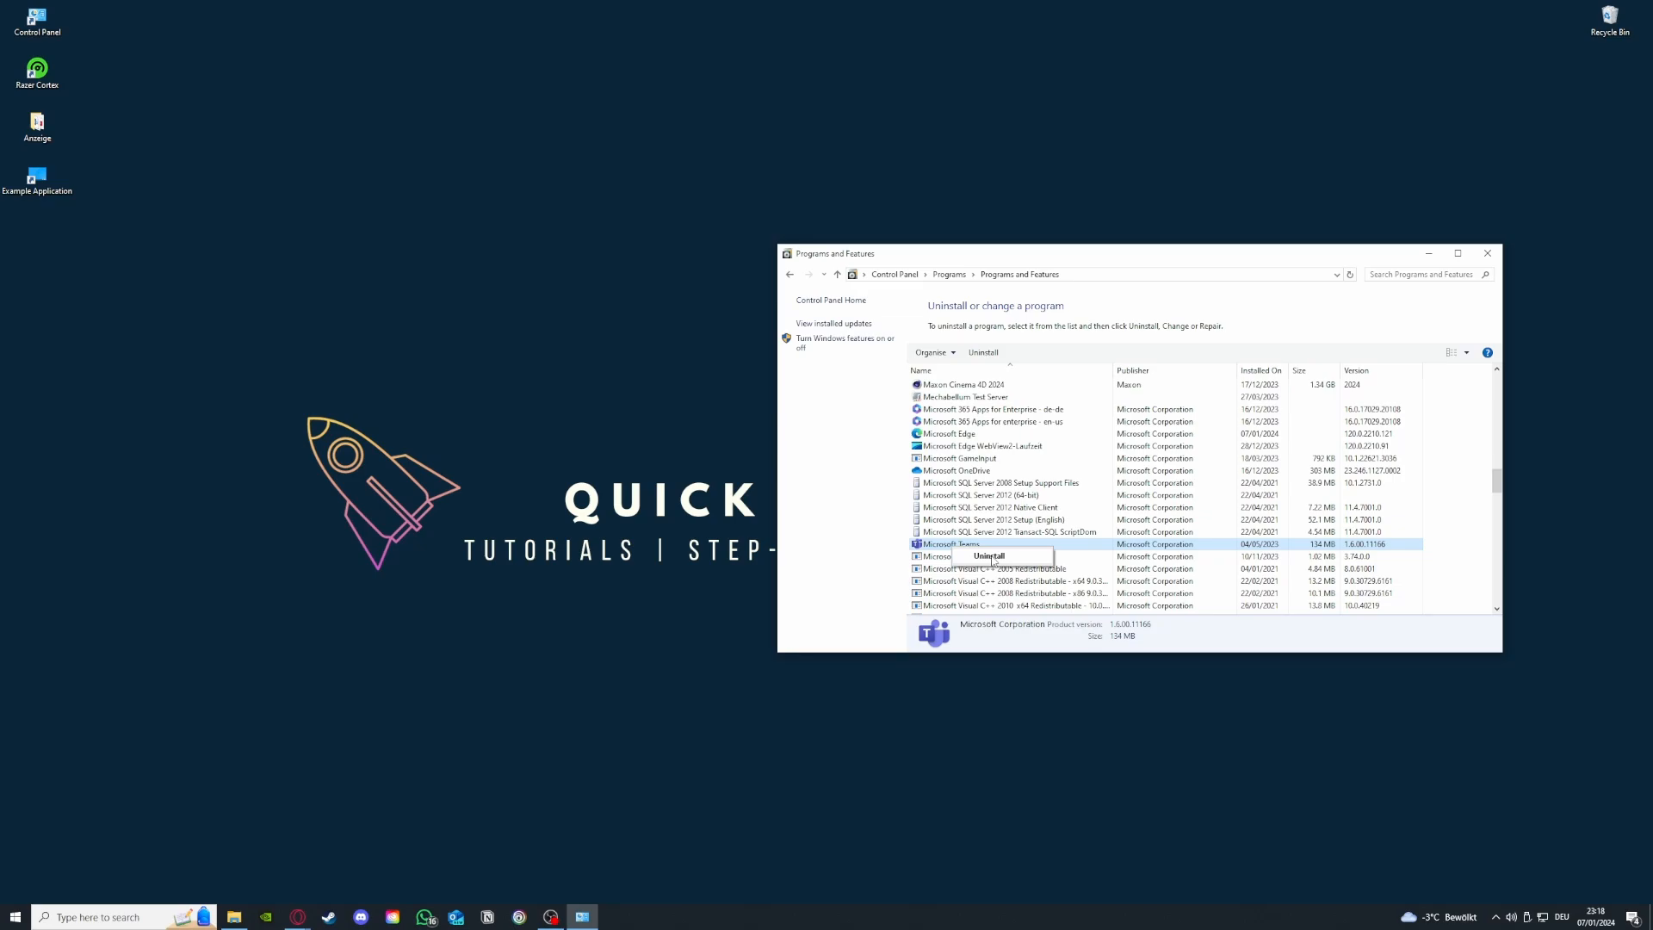
click(824, 444)
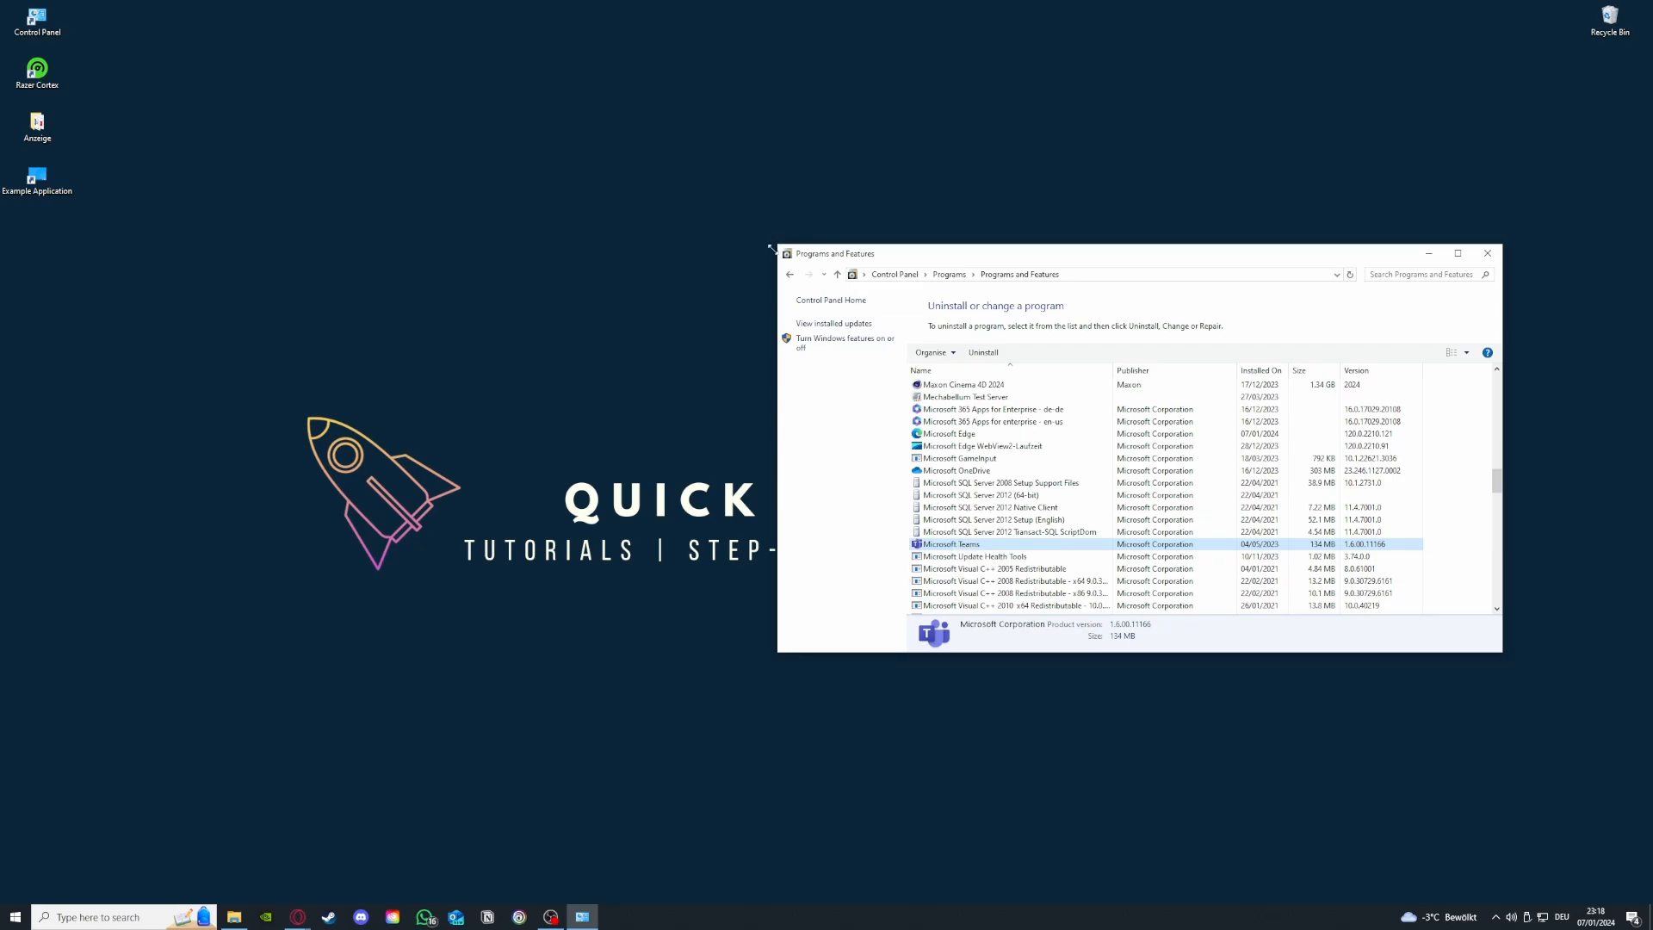
Return to the Control Panel home page, search for "window", and open Windows Defender Firewall
click(789, 276)
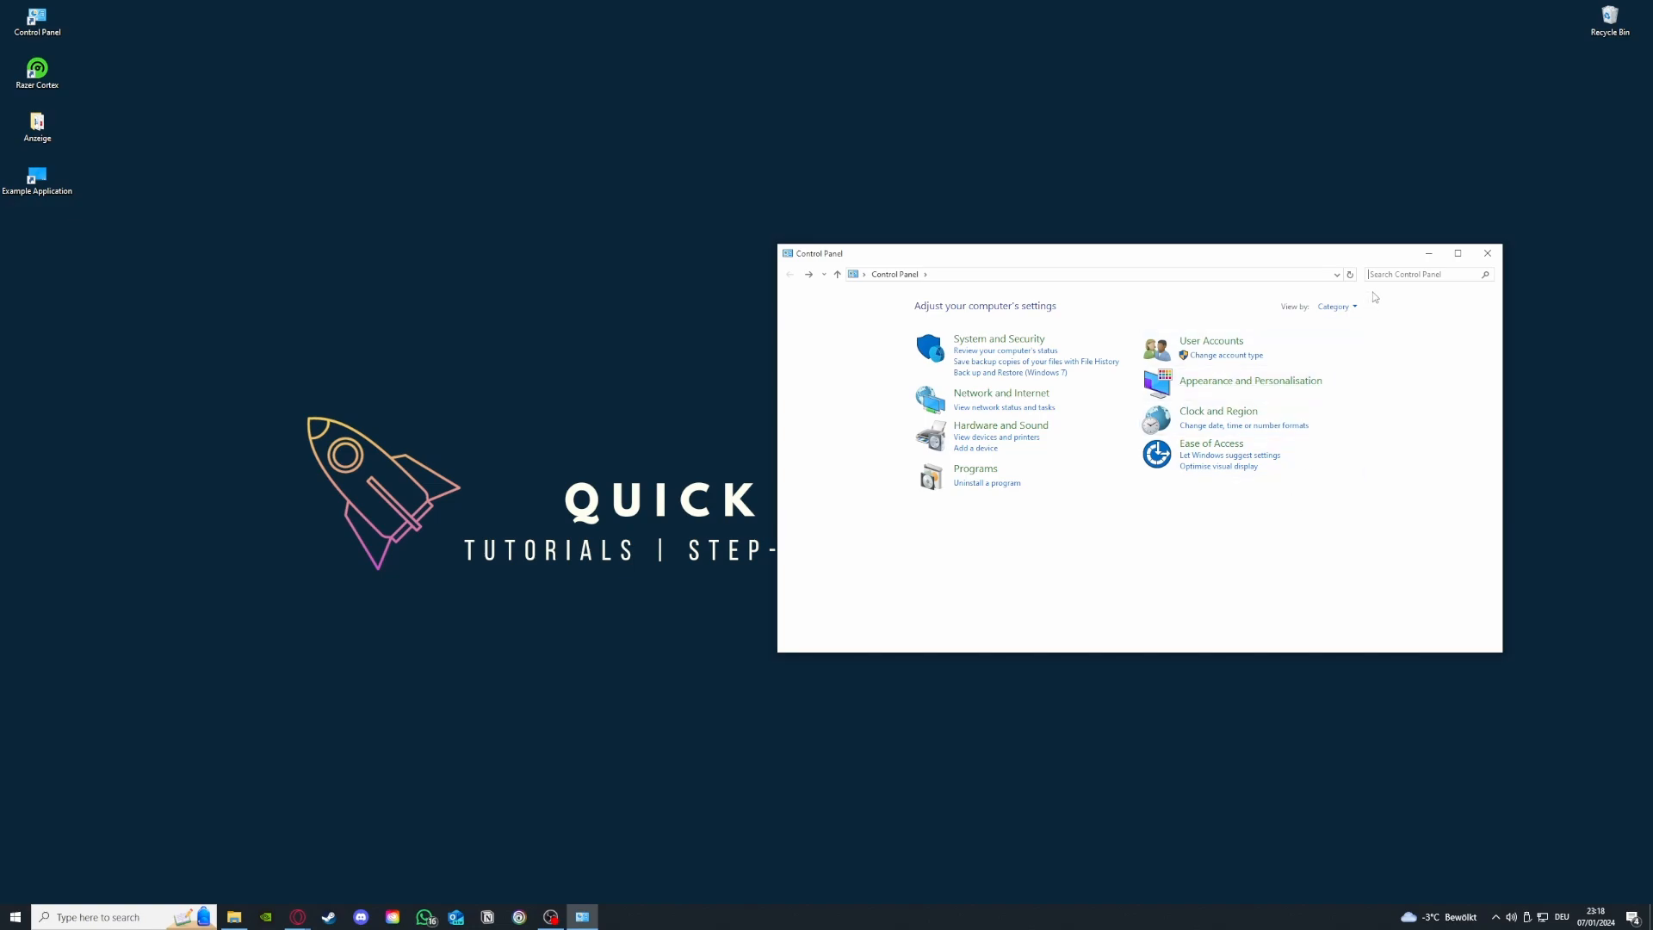
click(1392, 273)
text(window)
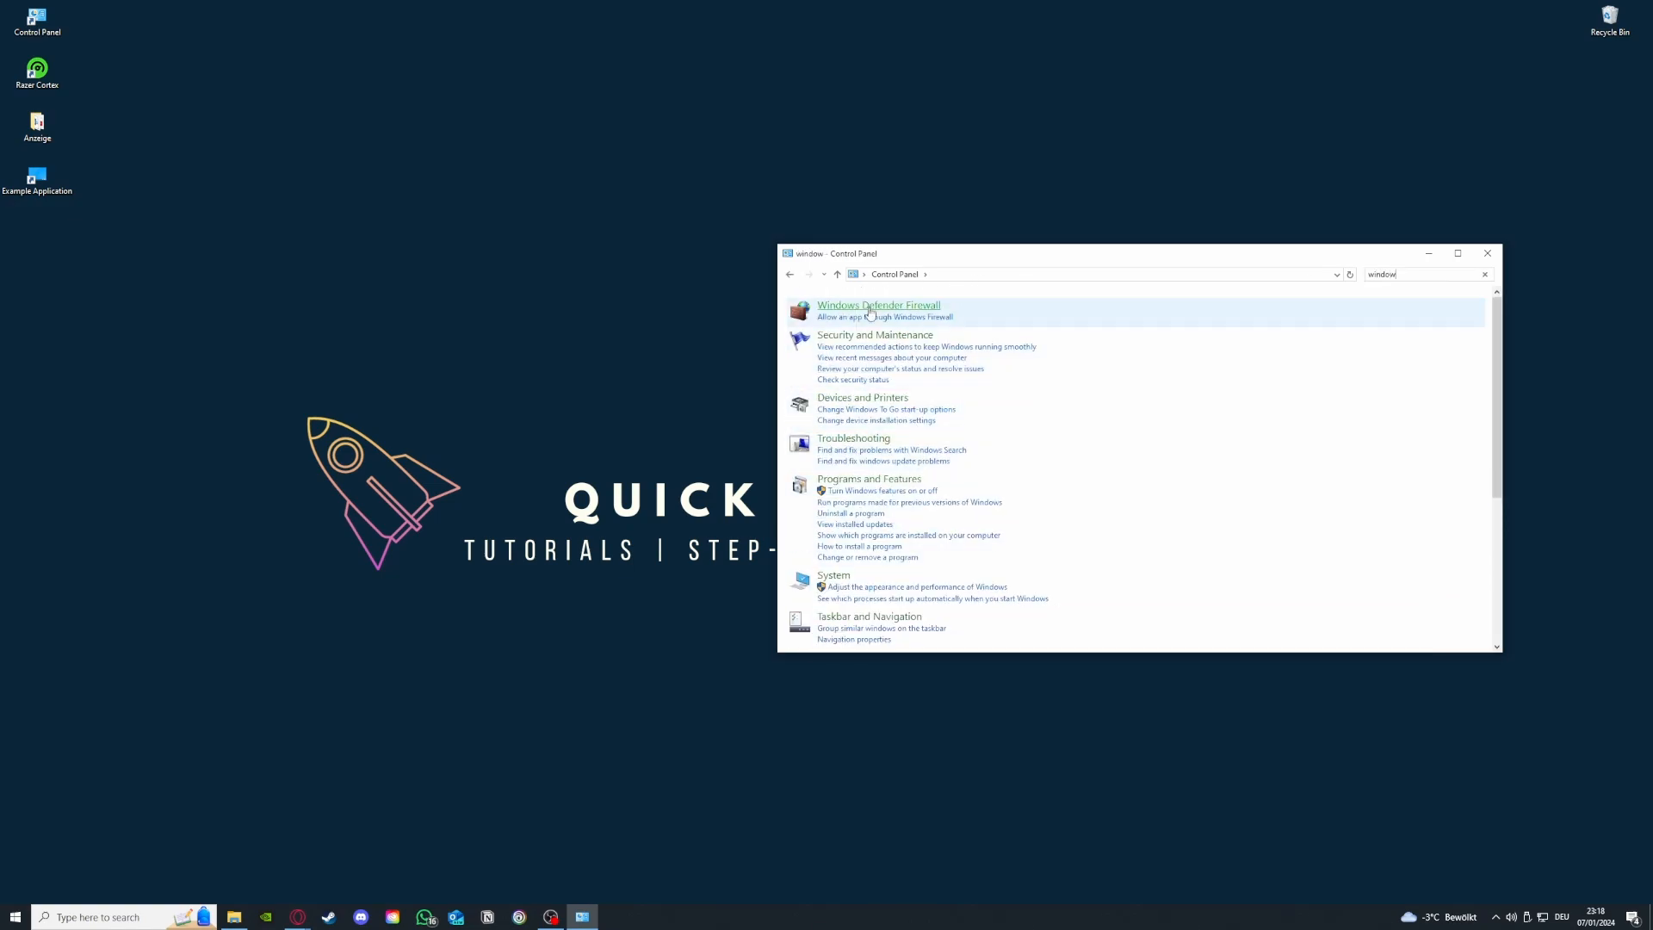
click(878, 305)
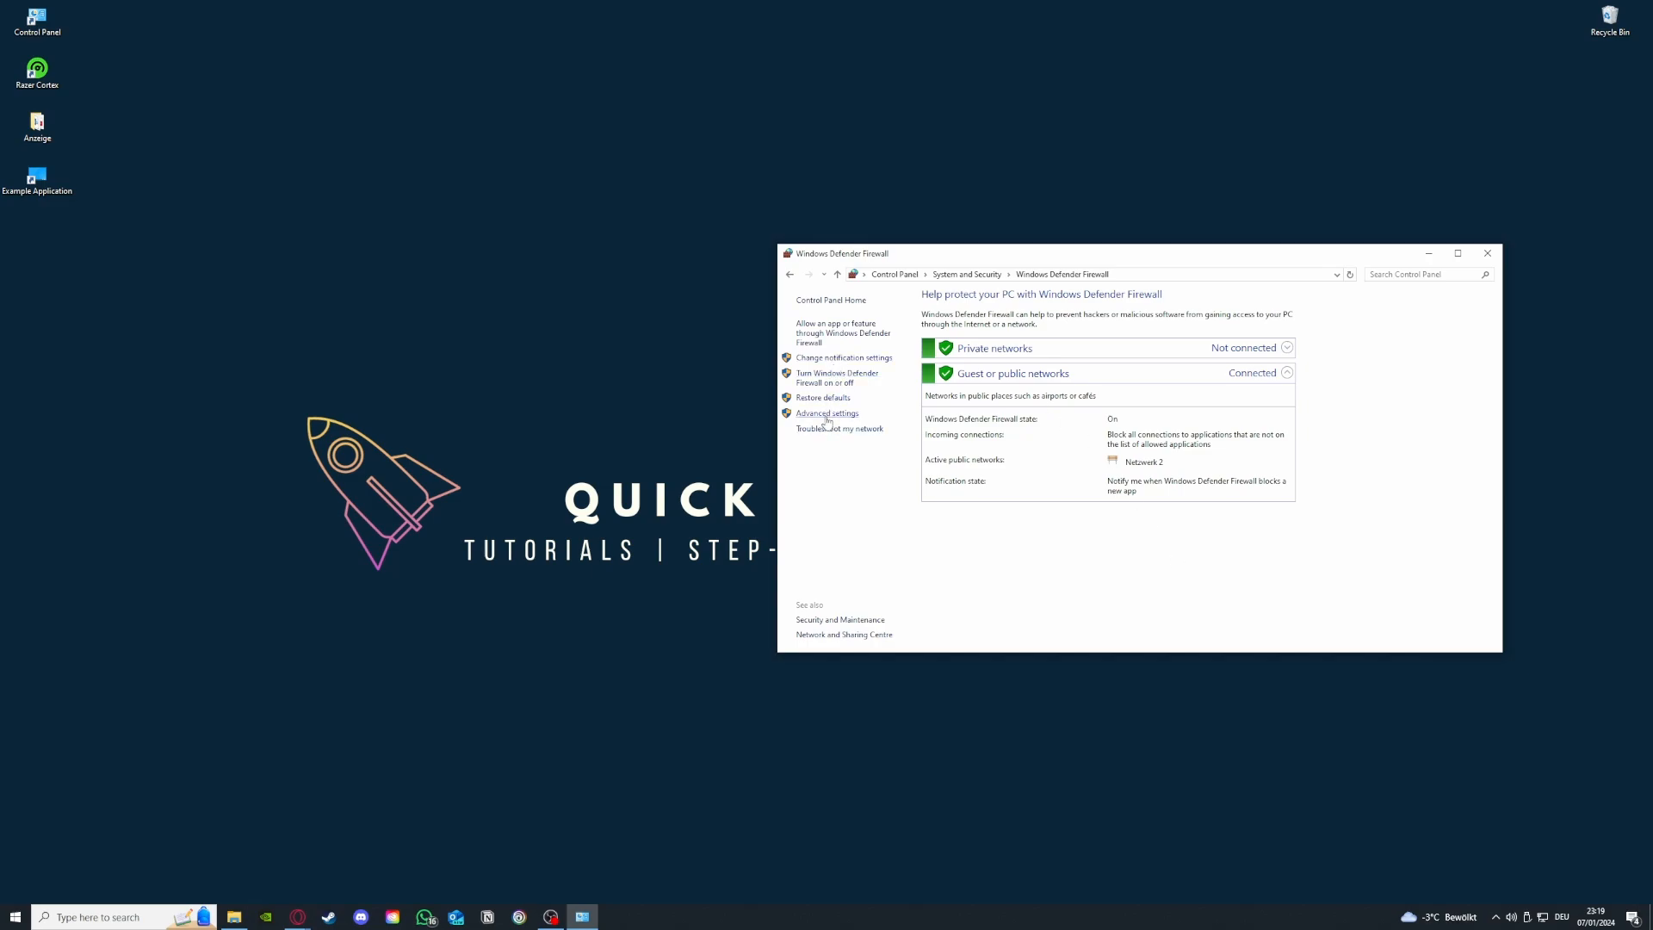
Review the apps allowed to communicate through Windows Defender Firewall and return to the firewall overview
click(831, 334)
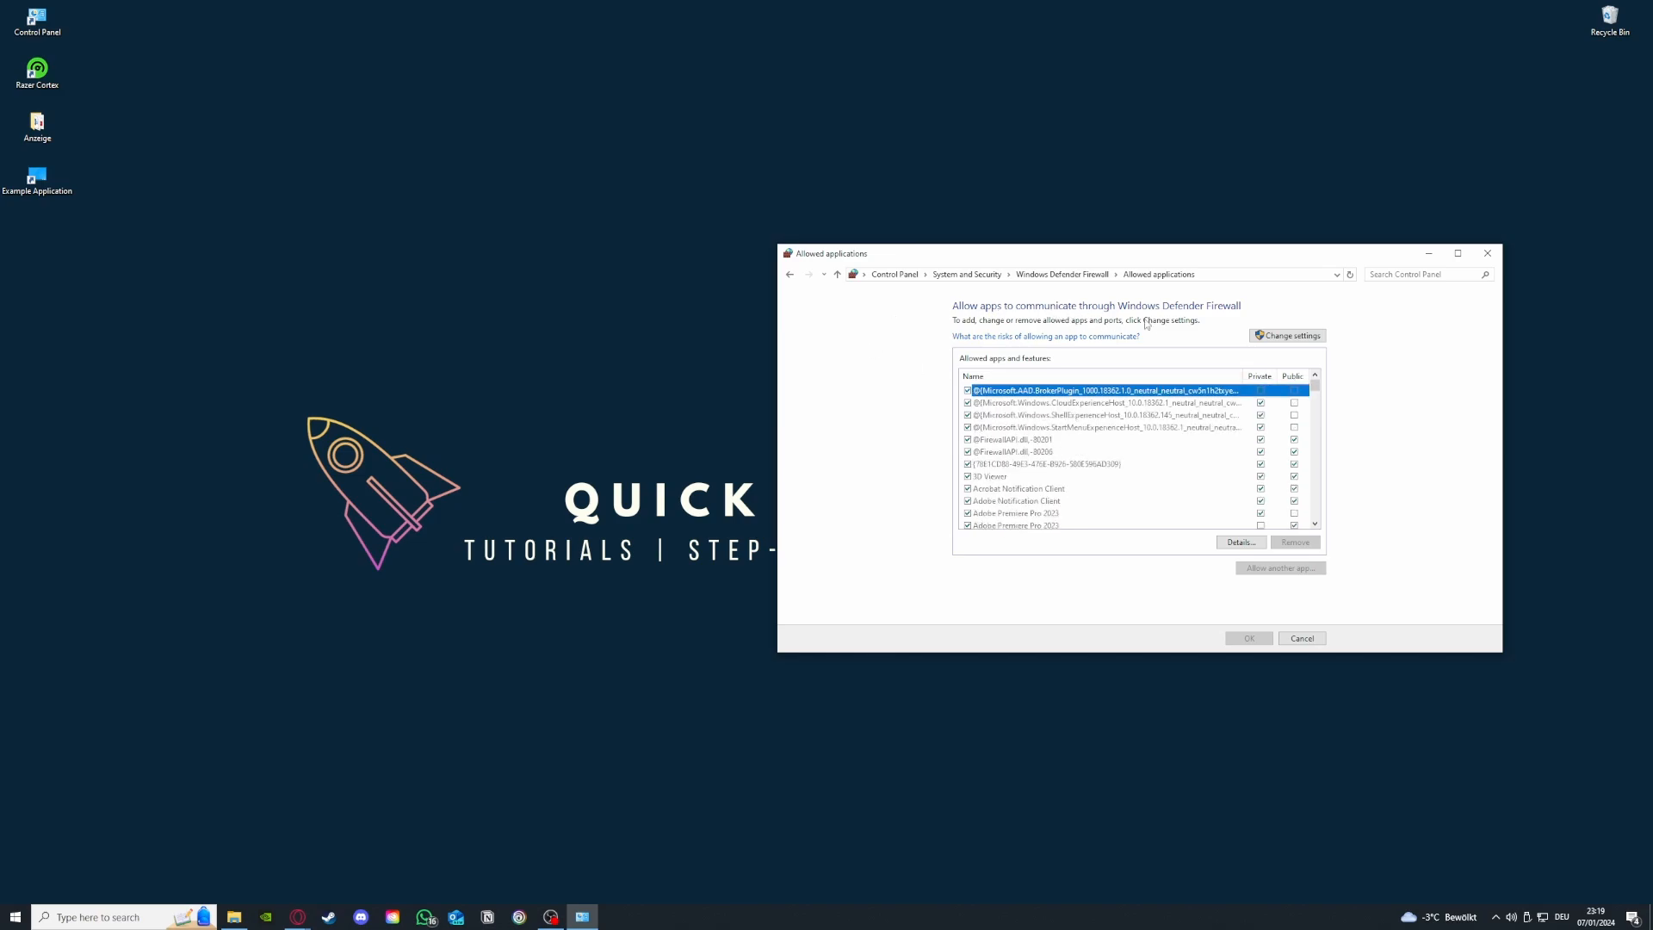
click(790, 273)
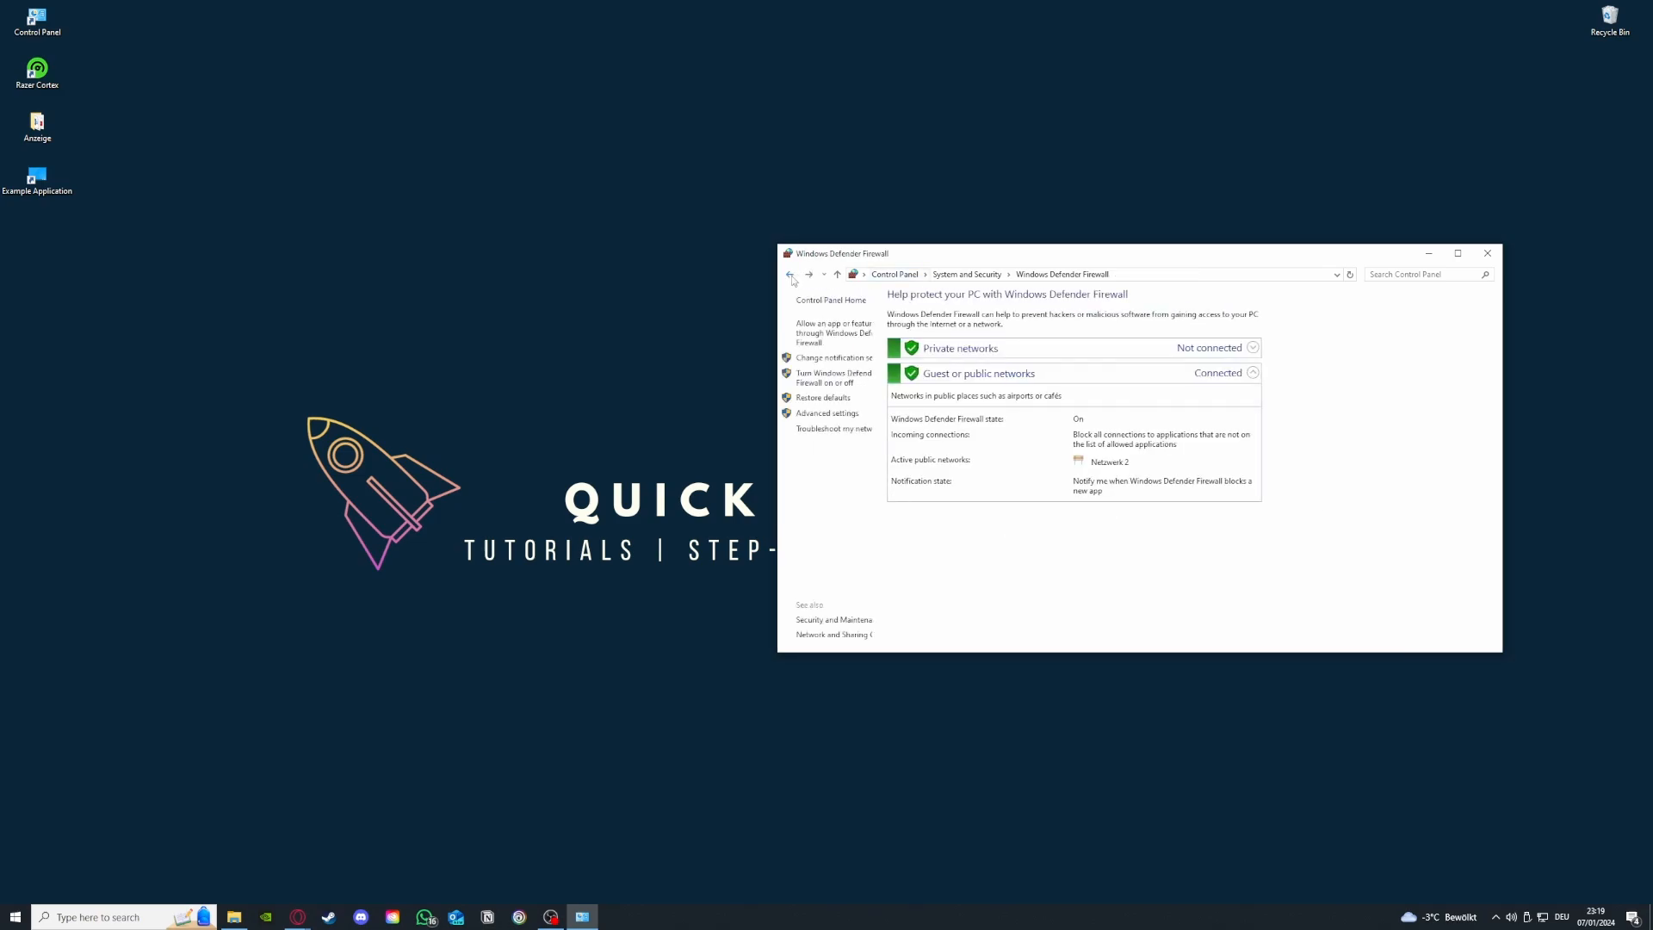
click(828, 334)
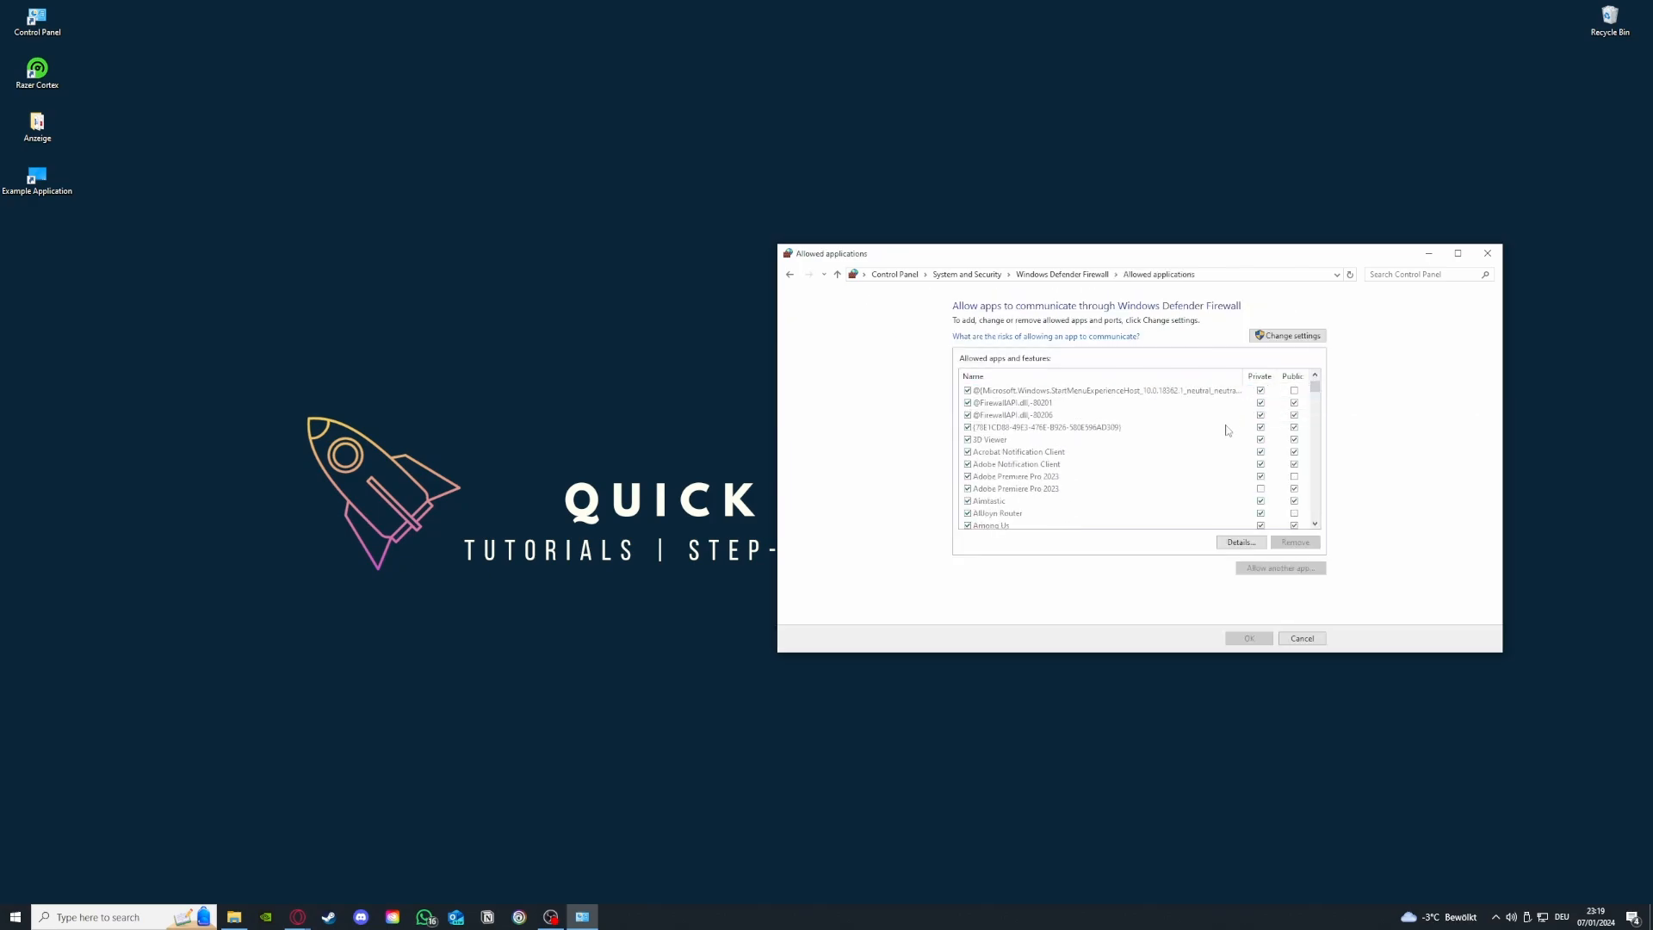
scroll(1226, 430, down, 10)
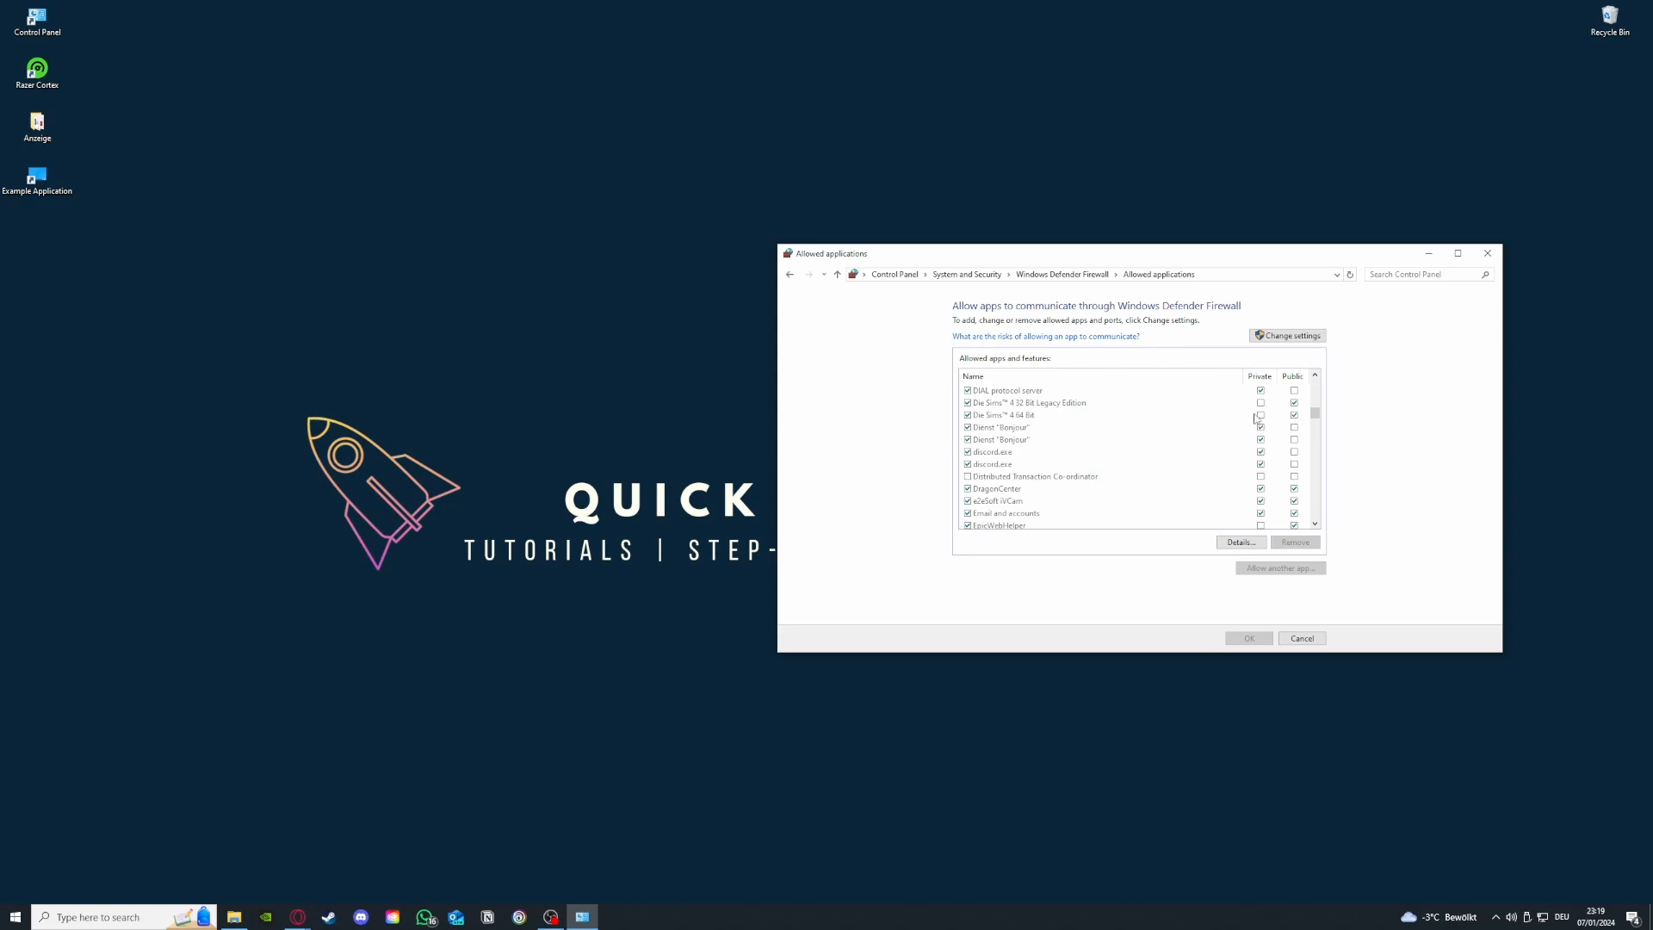
click(790, 276)
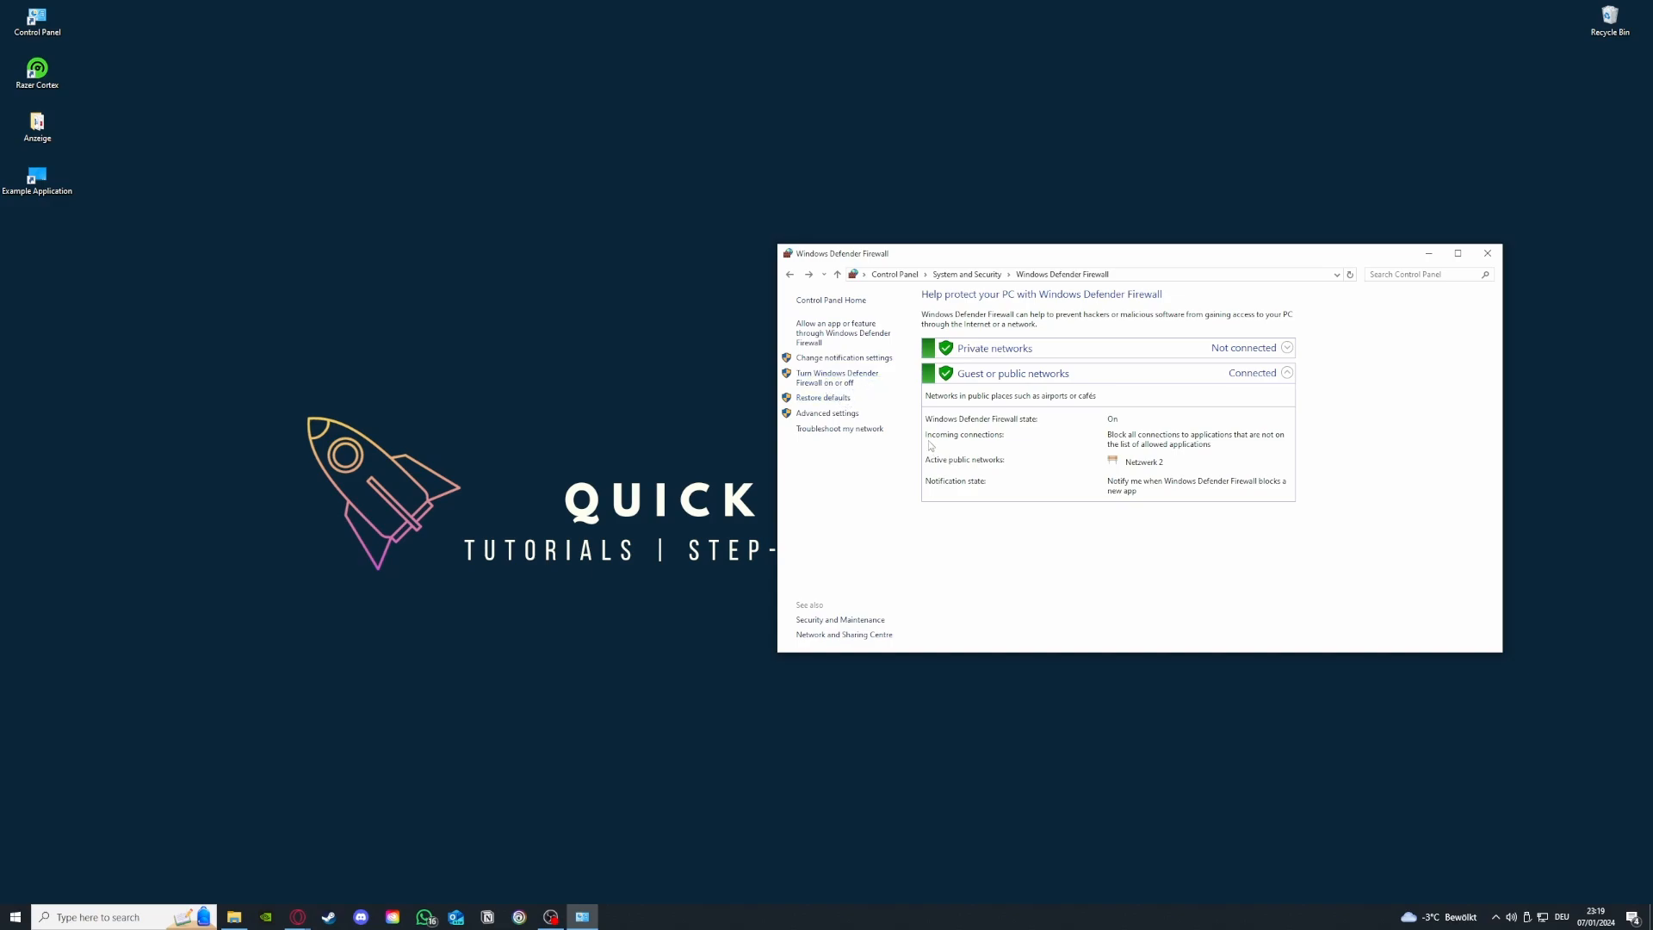
Open the firewall's advanced settings, glance at the outbound rules, and look through the inbound rules
click(827, 414)
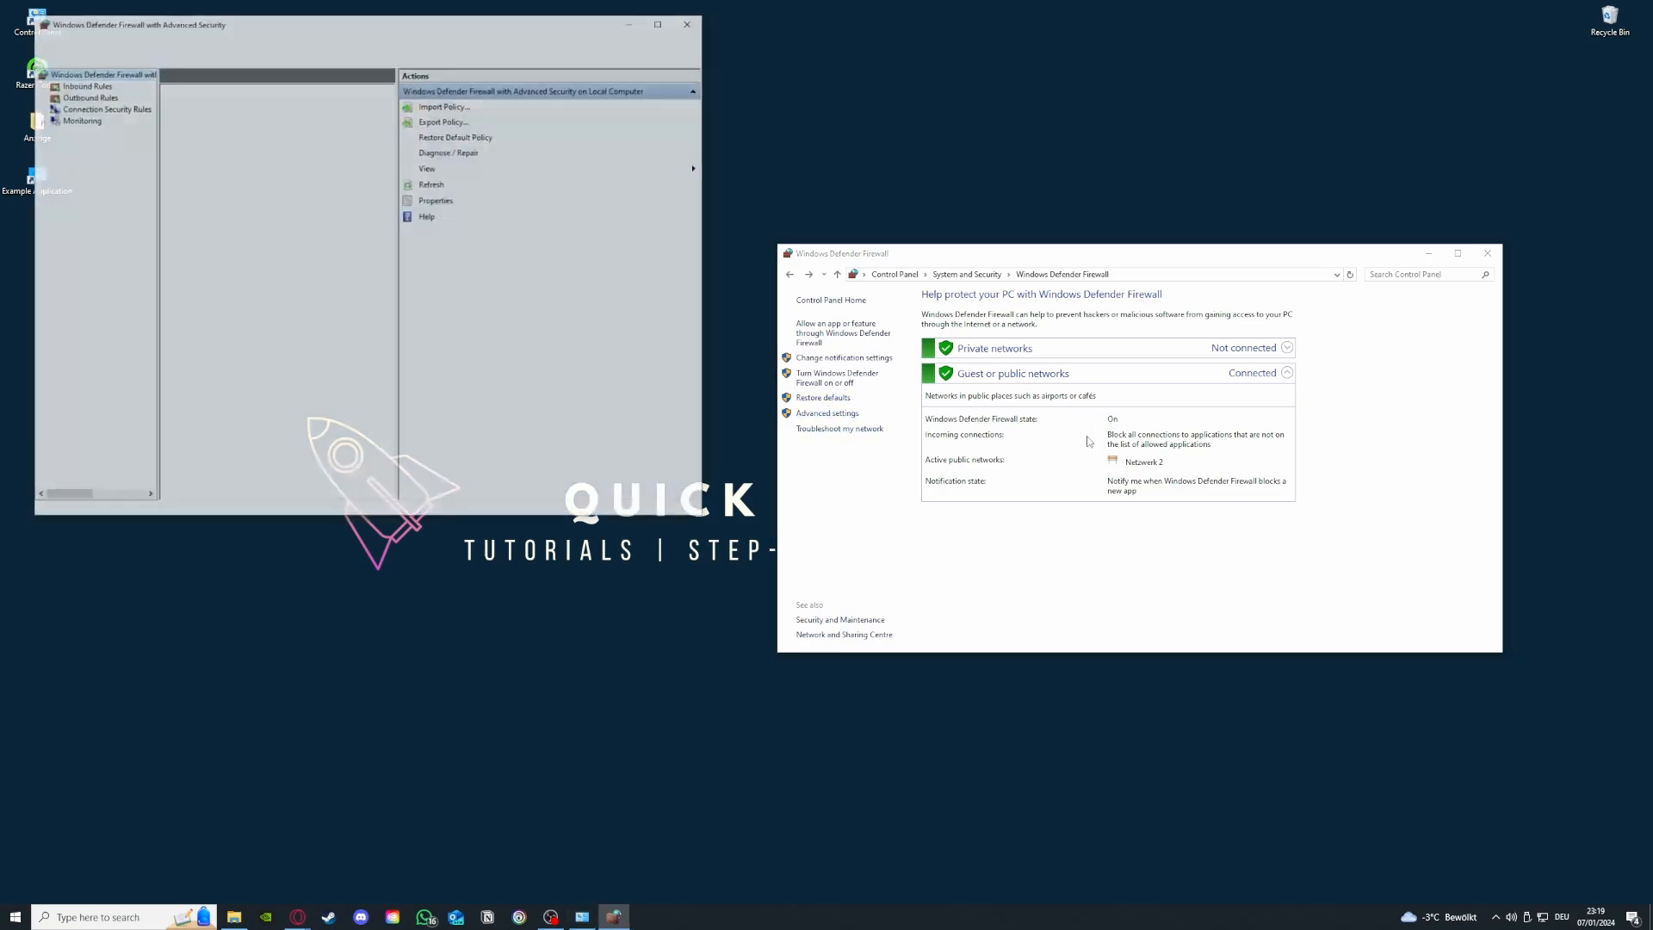
scroll(257, 199, down, 3)
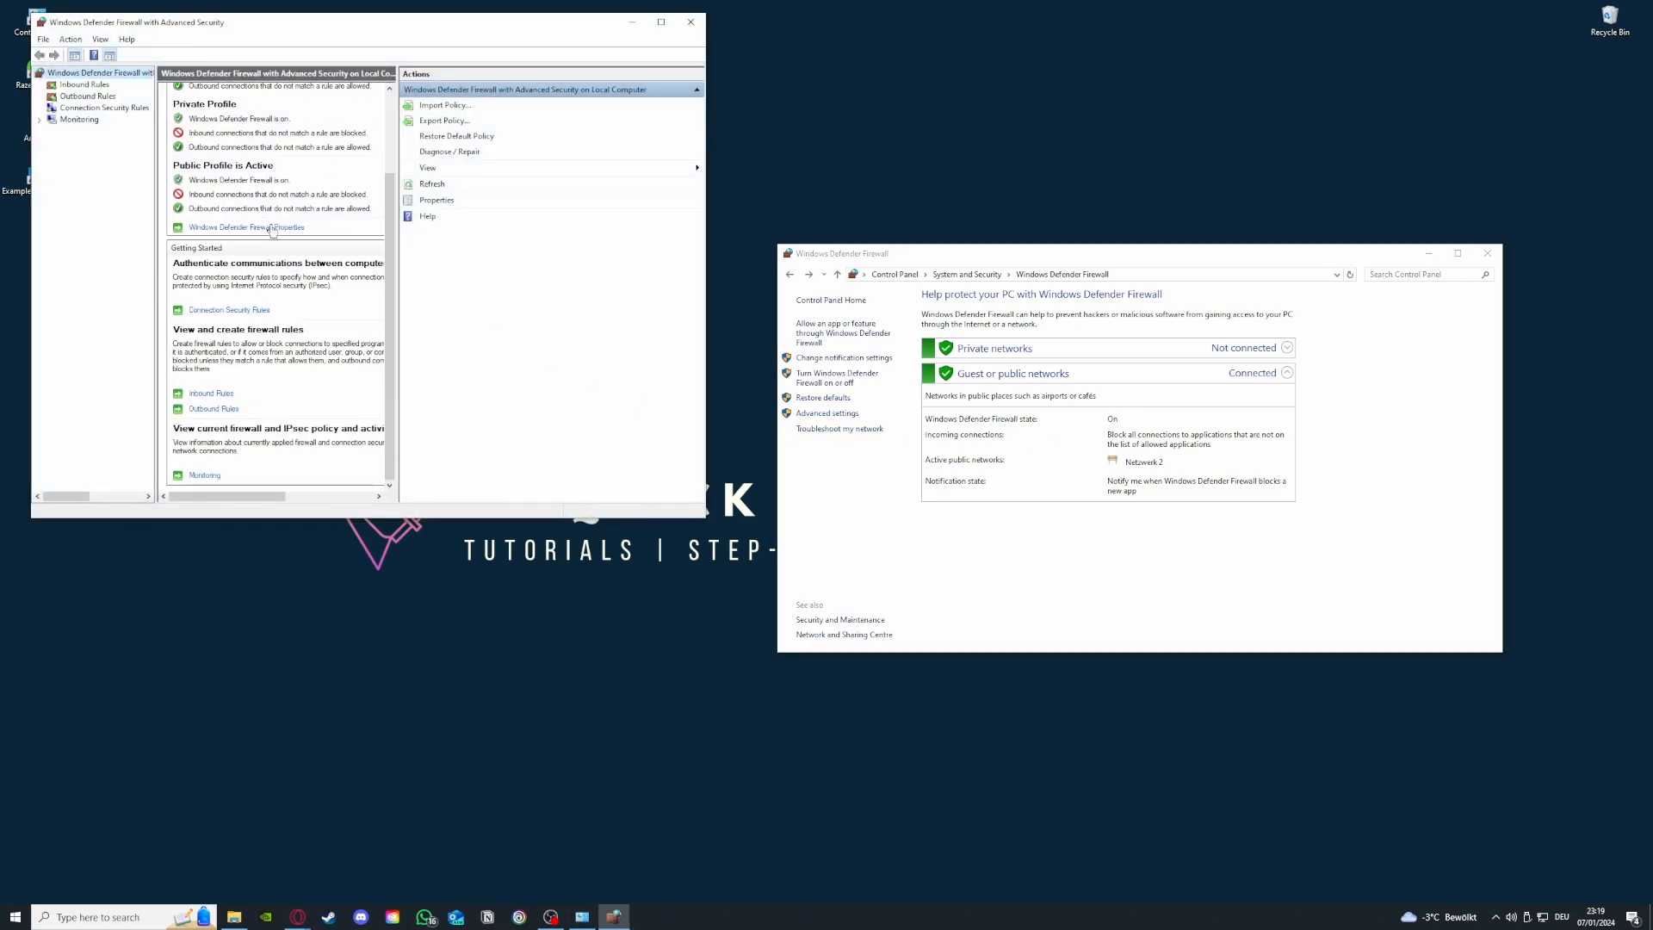
click(86, 87)
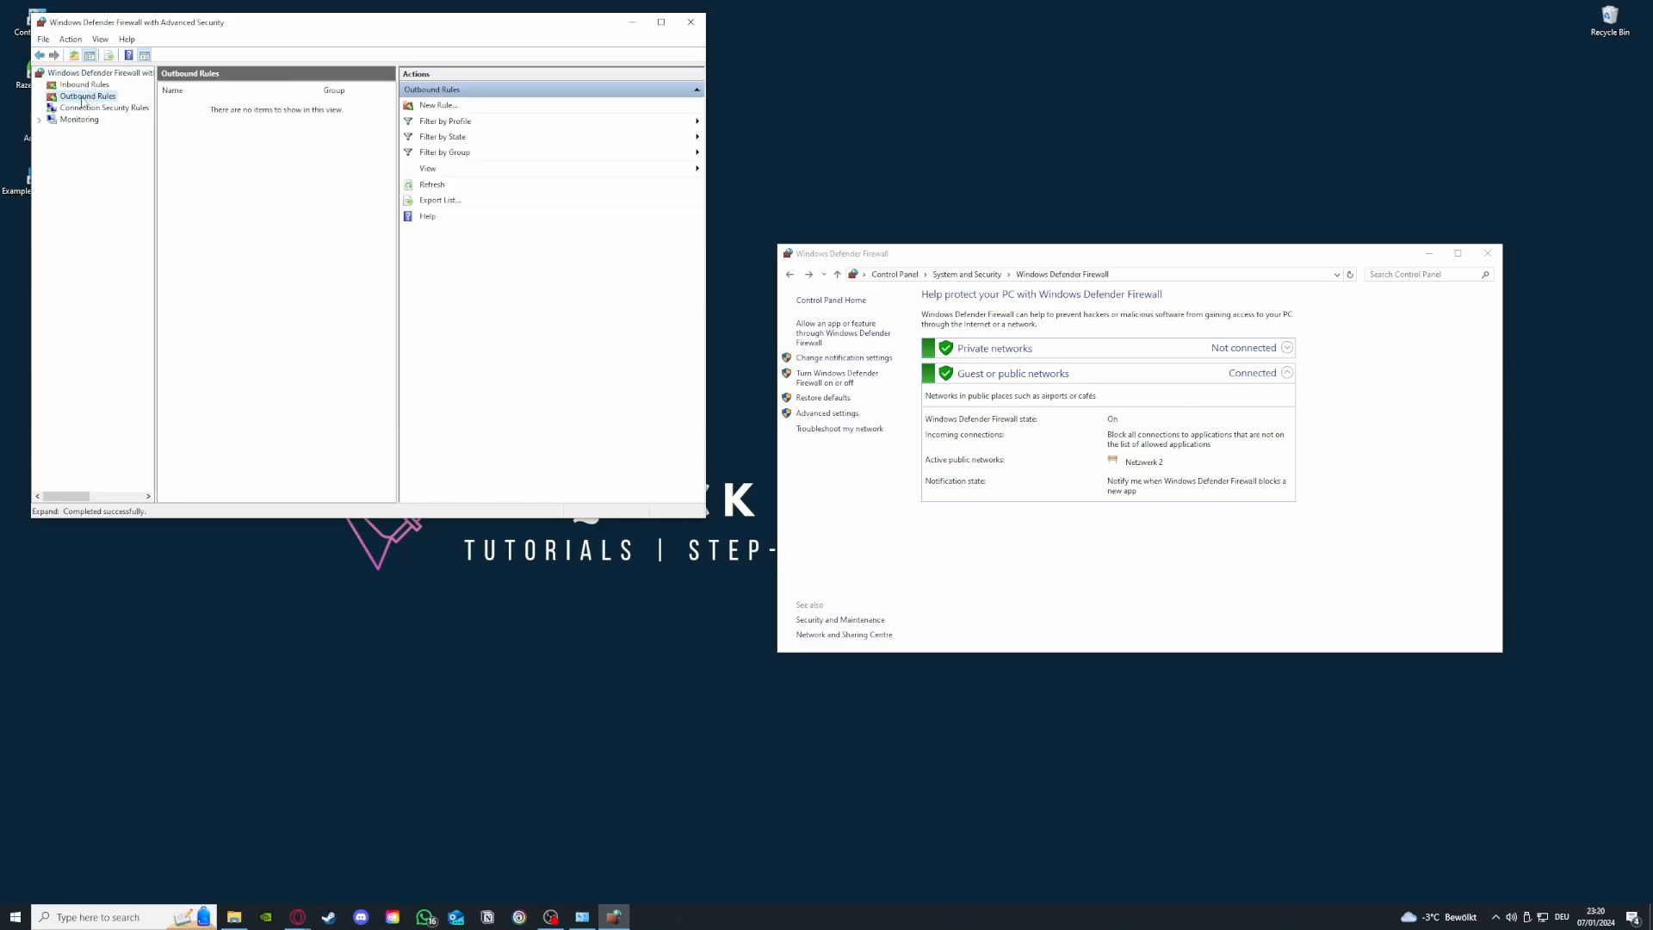
click(87, 95)
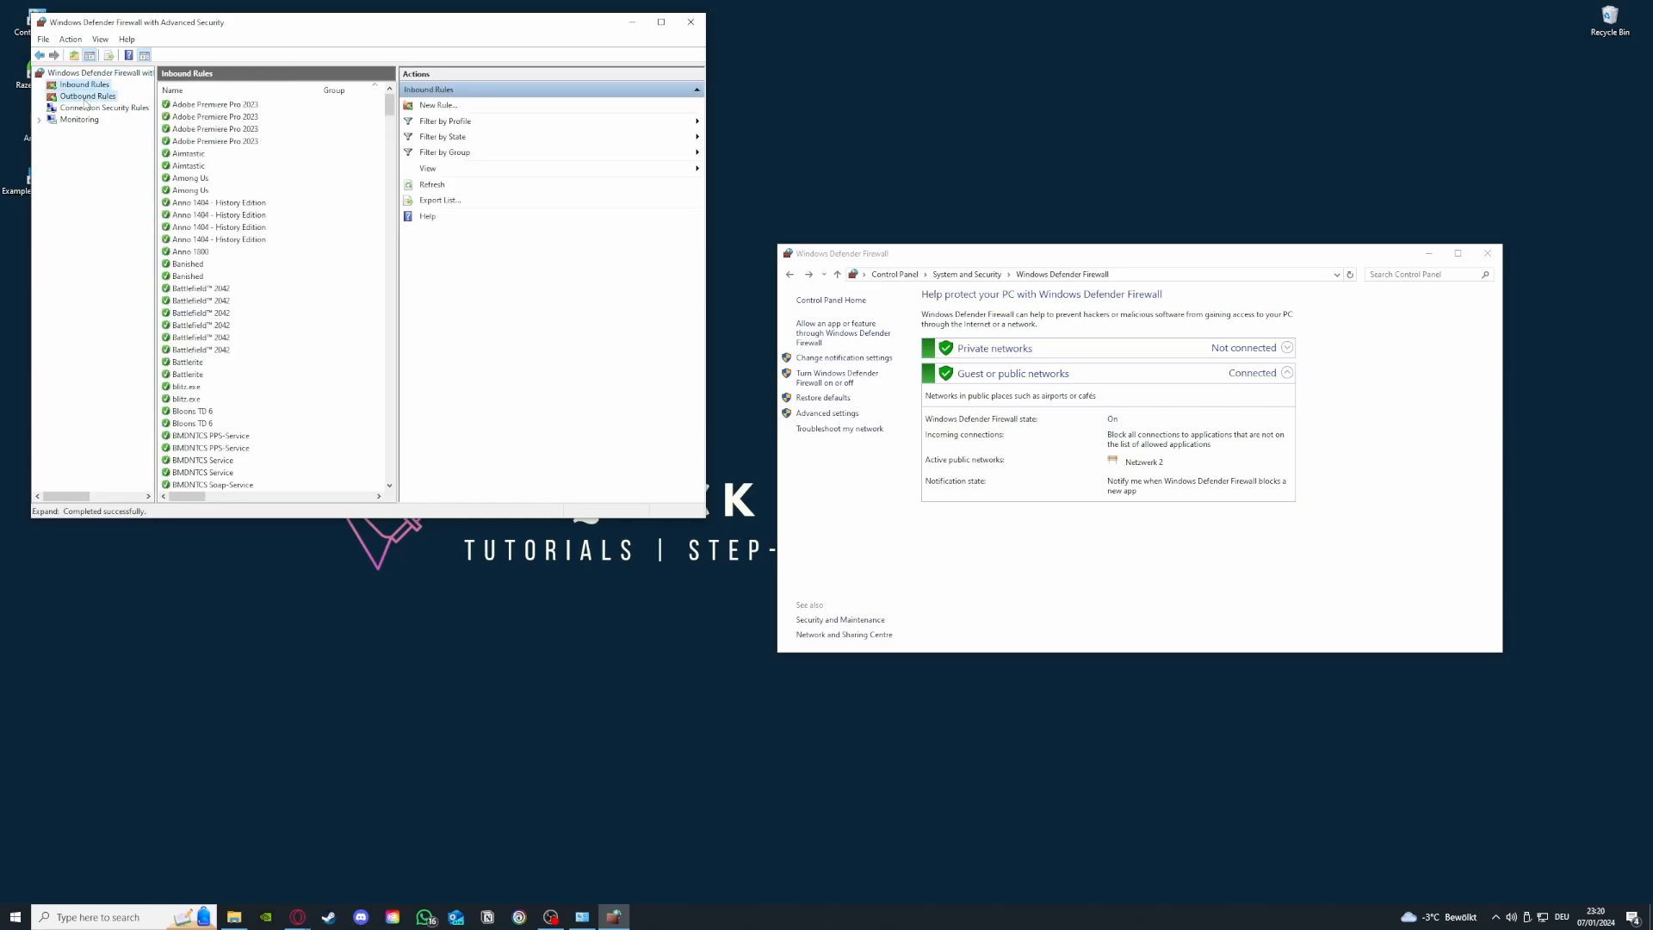
click(85, 85)
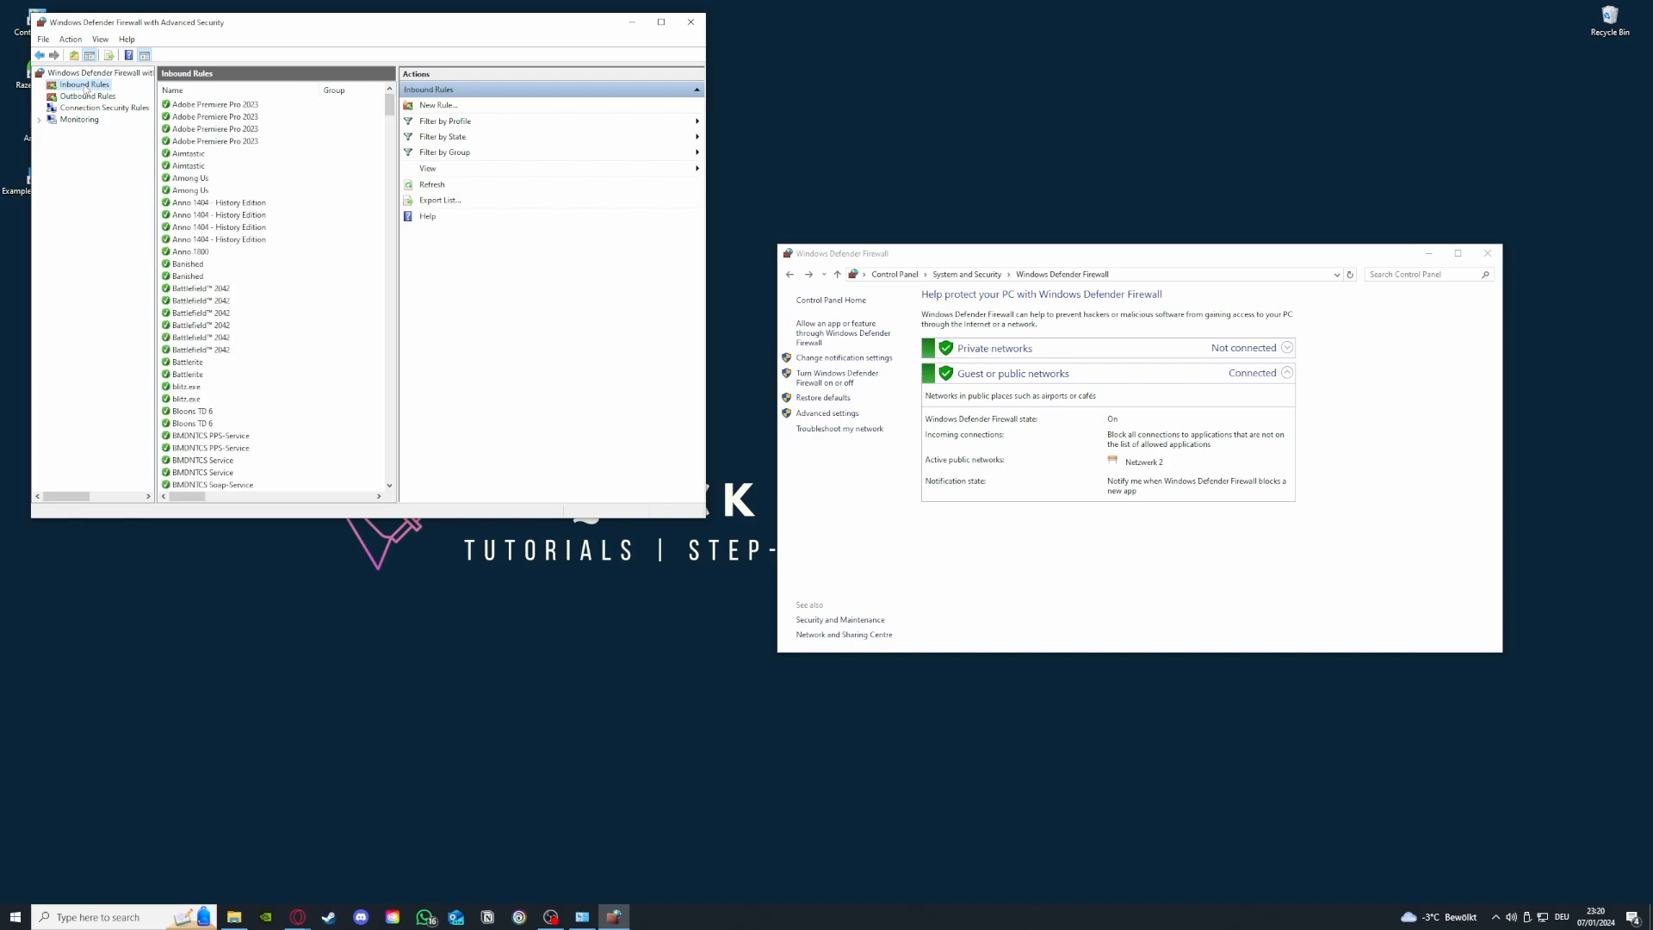
scroll(269, 258, down, 20)
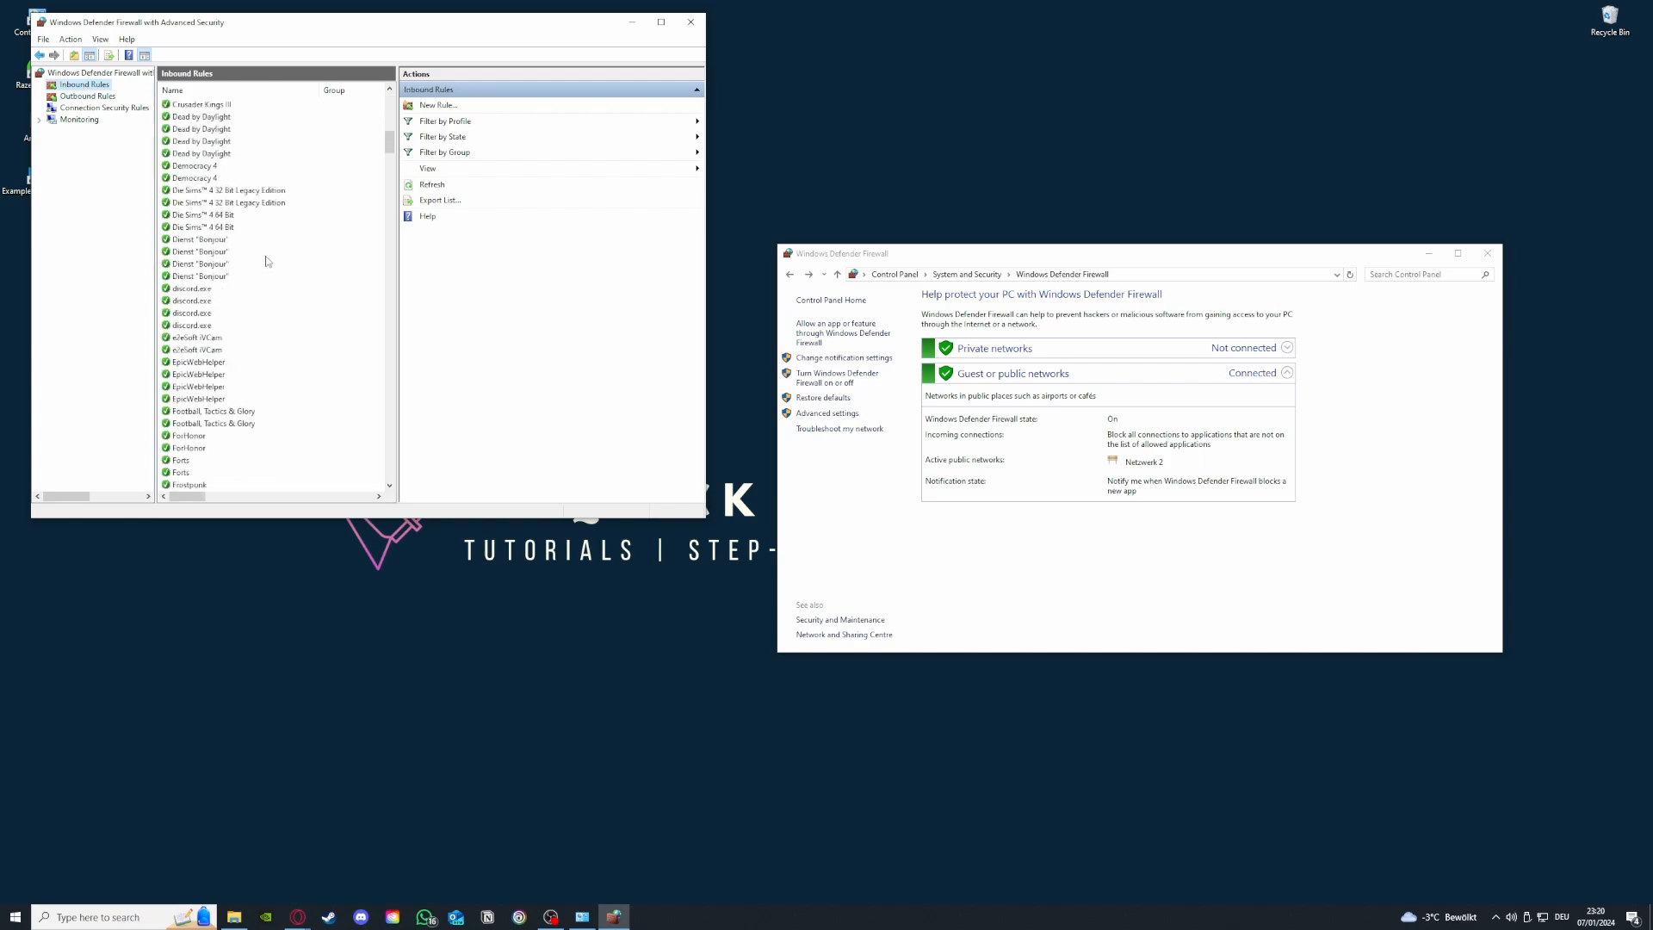
Check the rule types in the New Inbound Rule Wizard, cancel it, and continue through the inbound rules
click(463, 106)
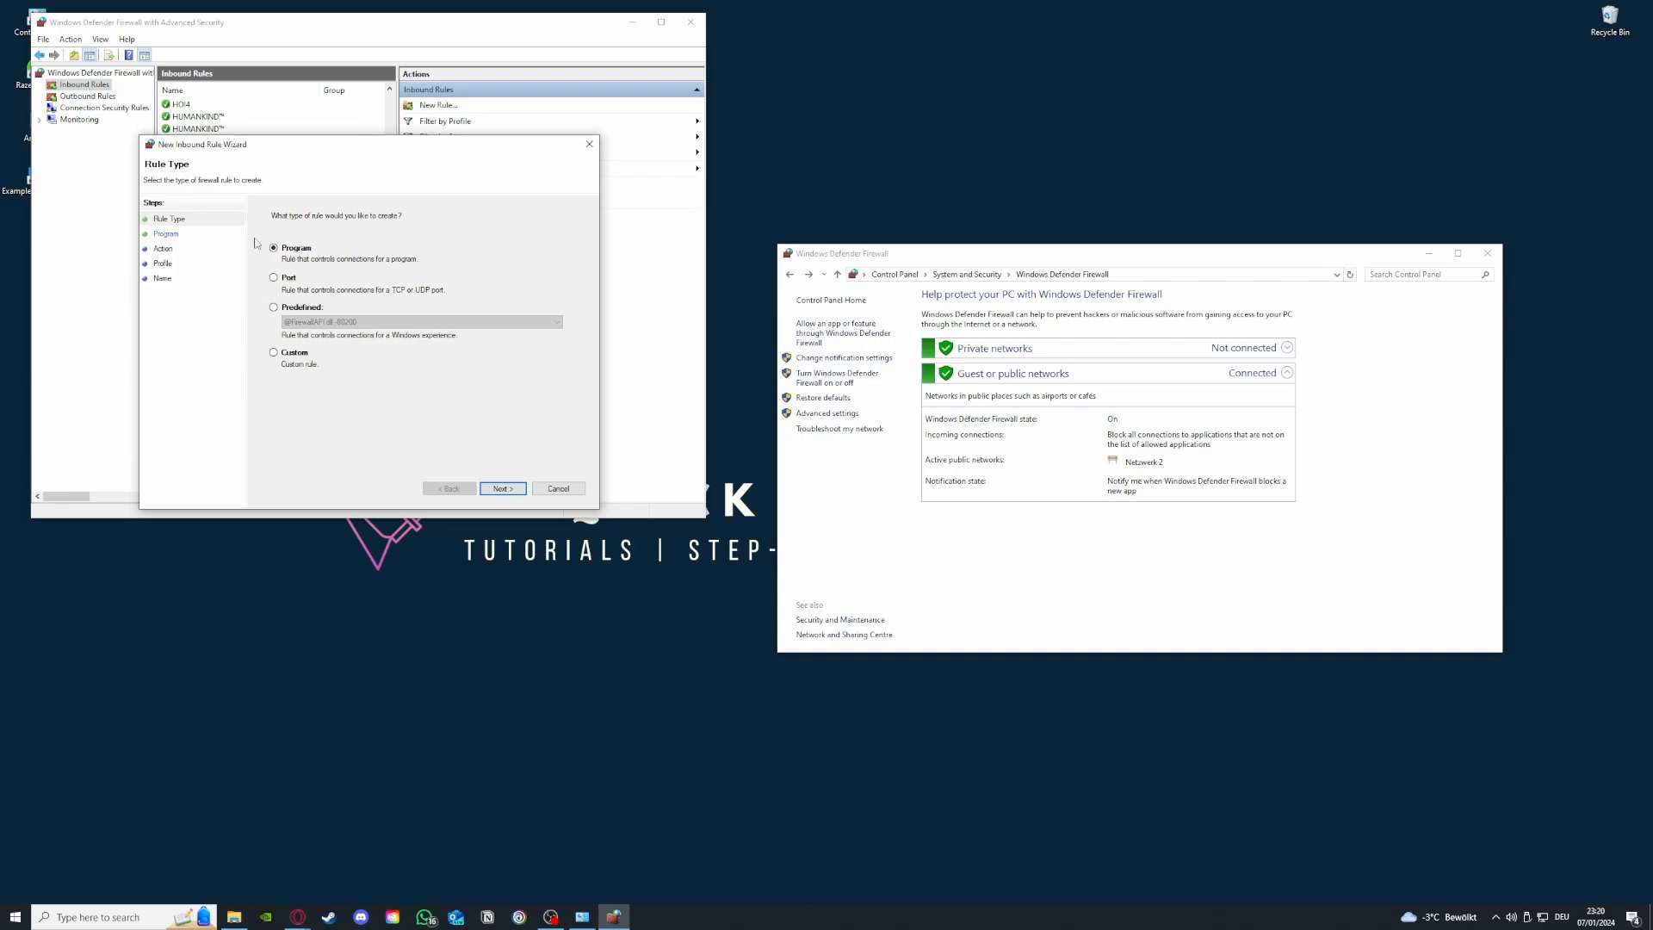
click(593, 146)
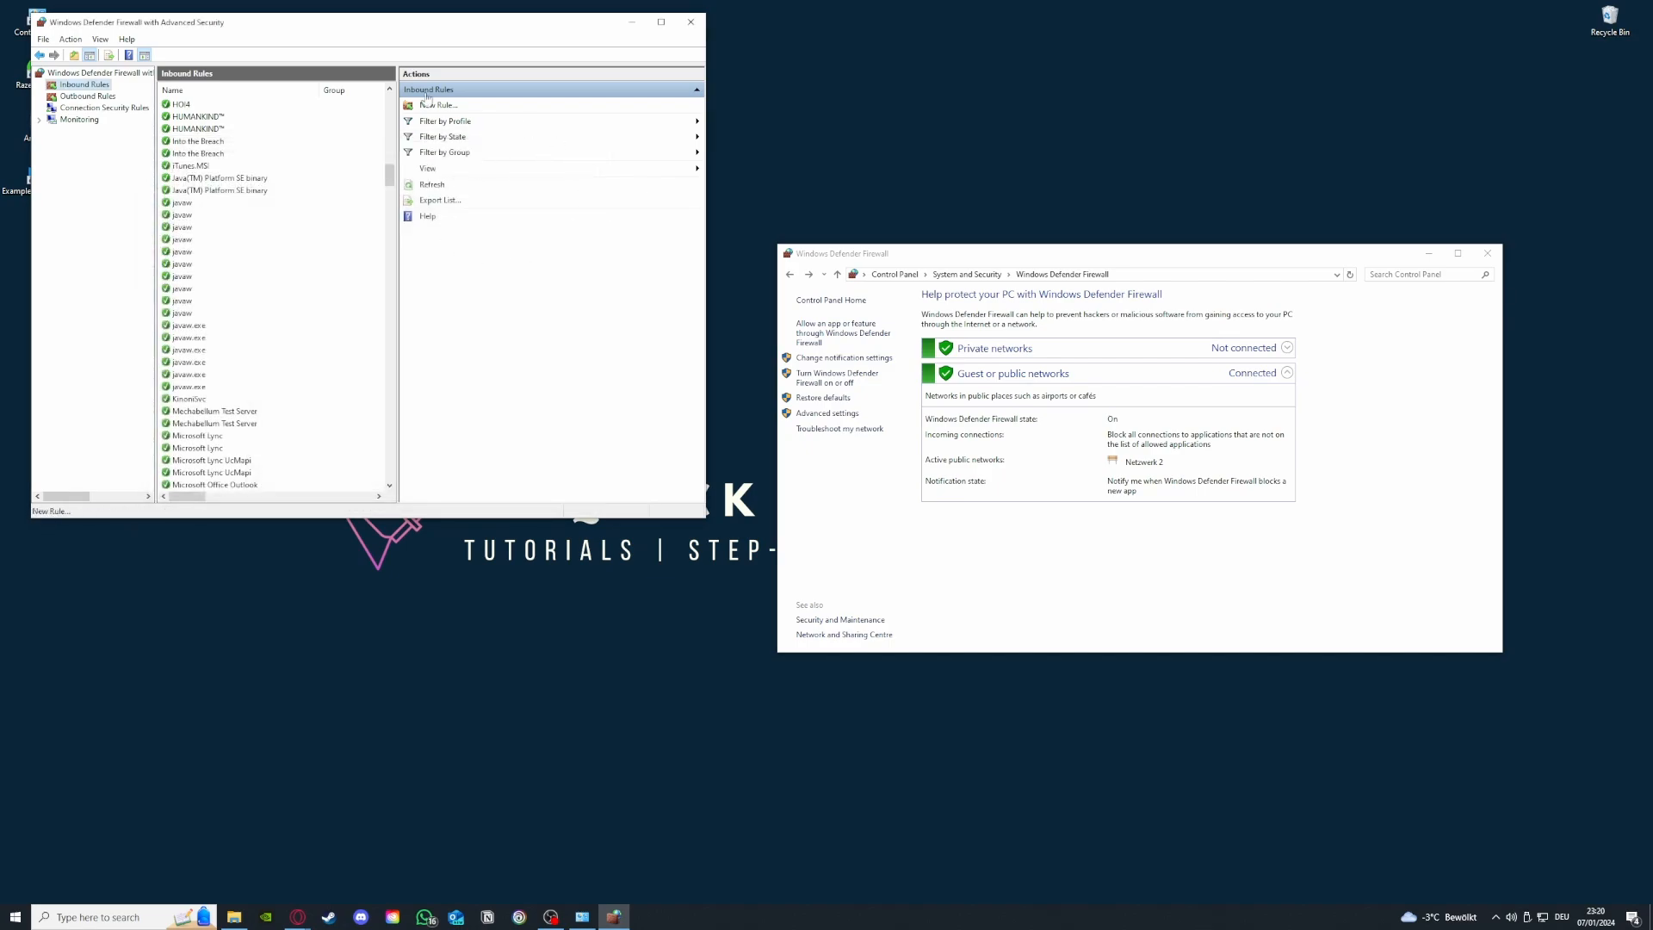
scroll(303, 416, down, 10)
scroll(304, 416, down, 8)
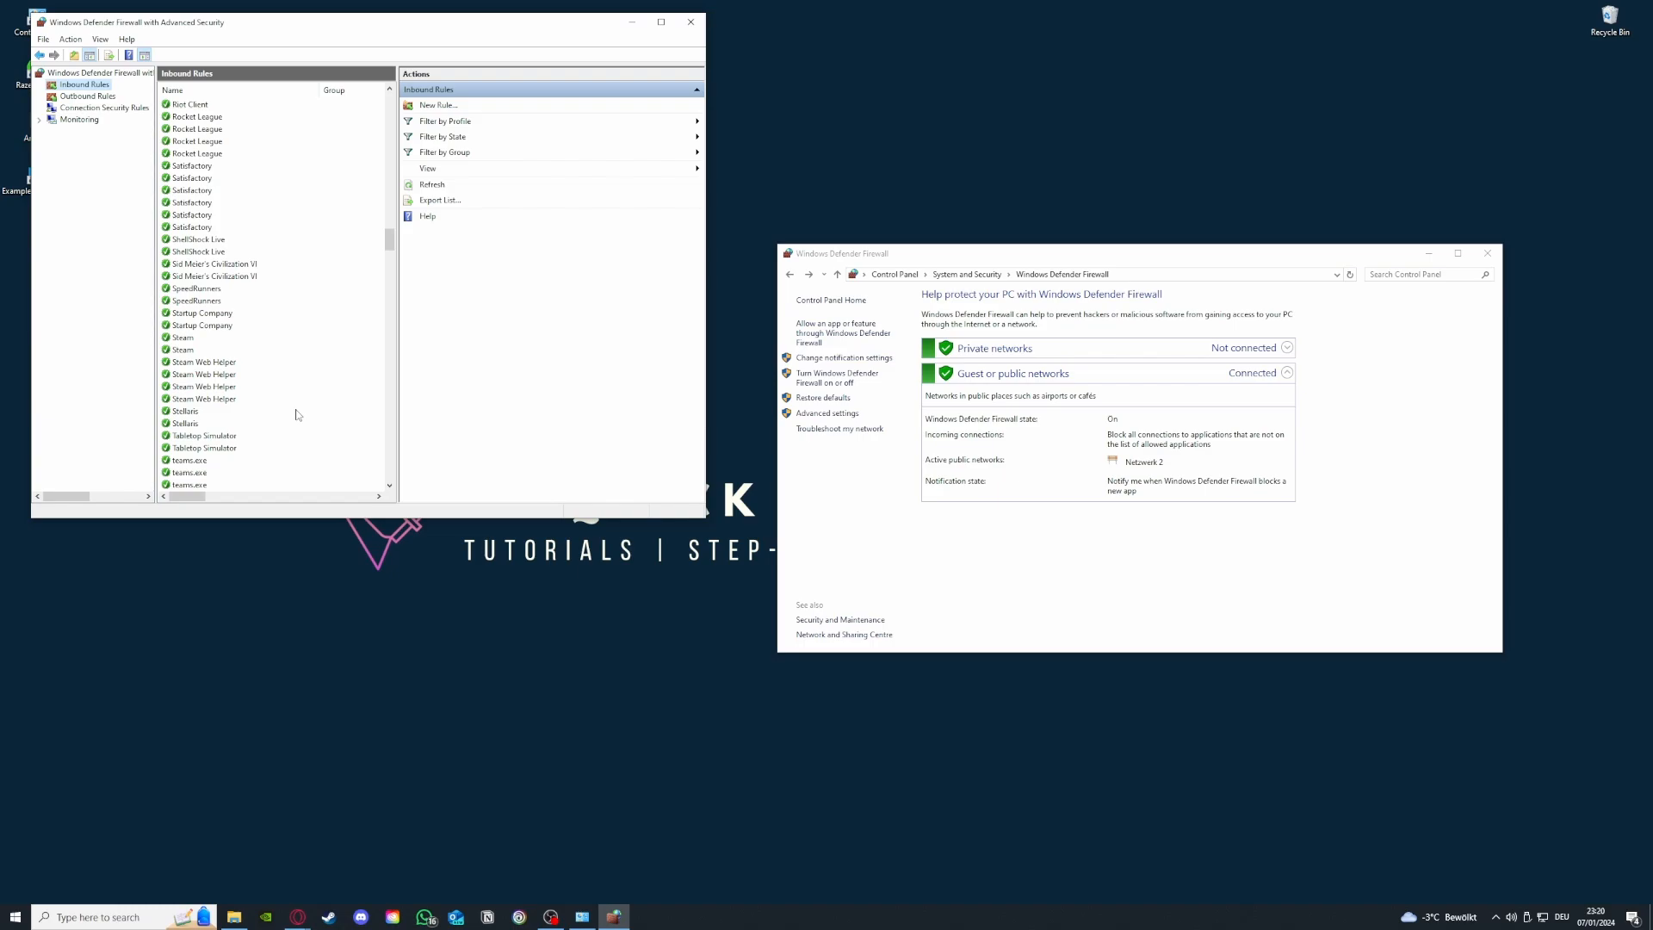
Examine the firewall's outbound rules and return to the start of the list
click(87, 97)
click(86, 85)
click(87, 96)
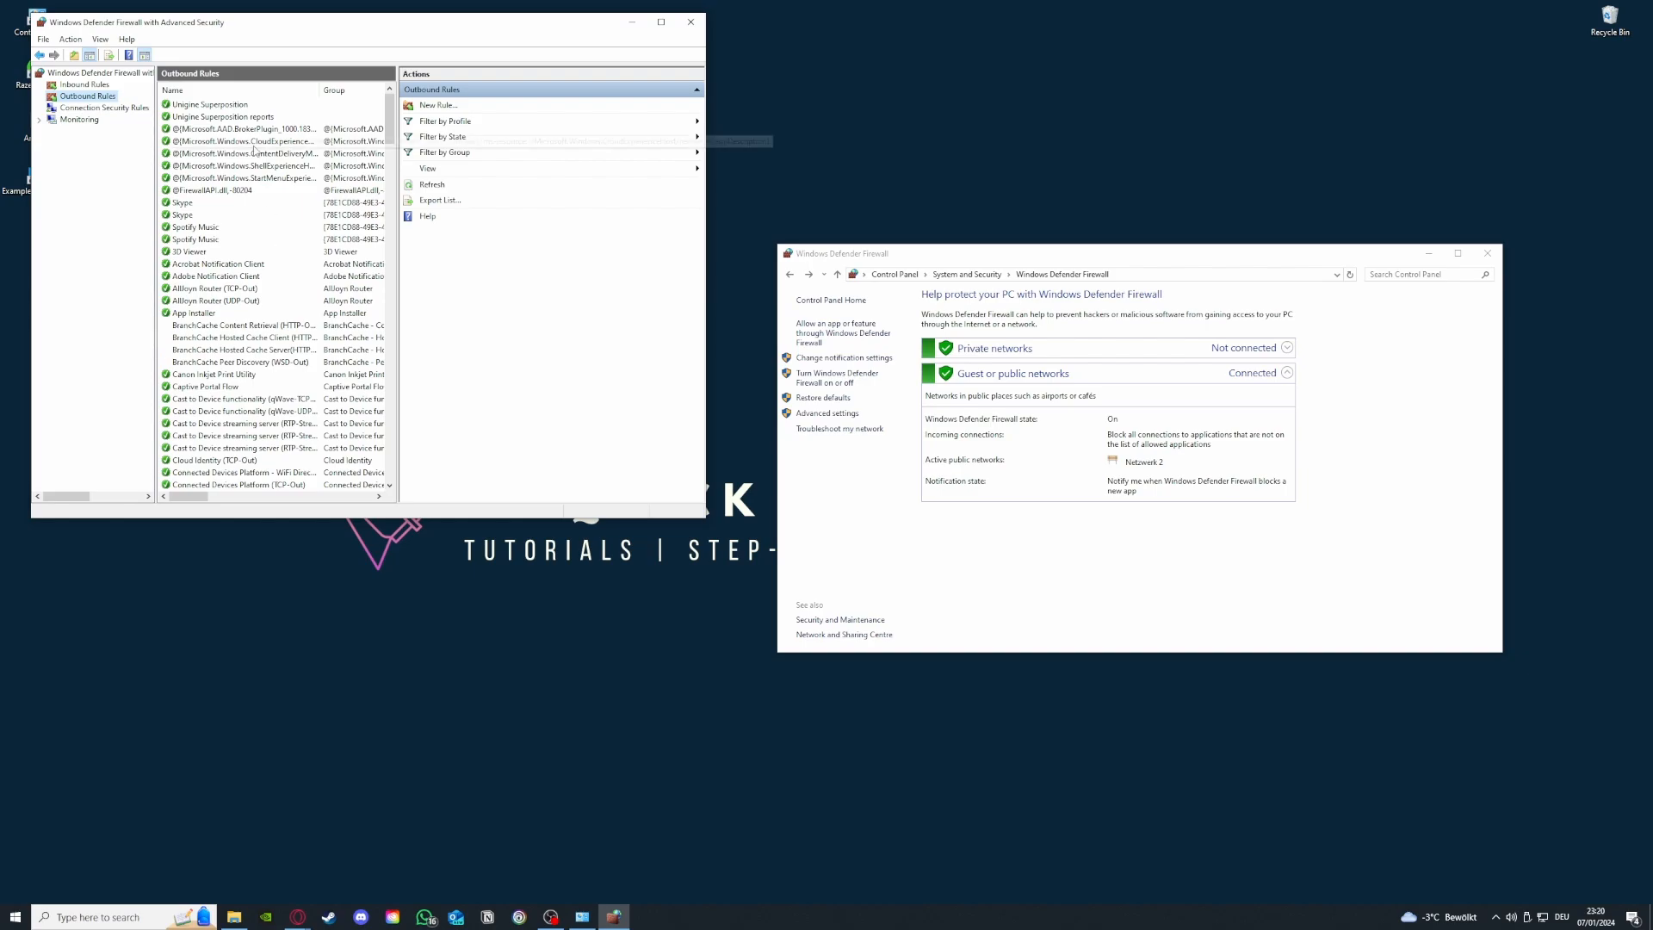
drag(391, 120, 391, 461)
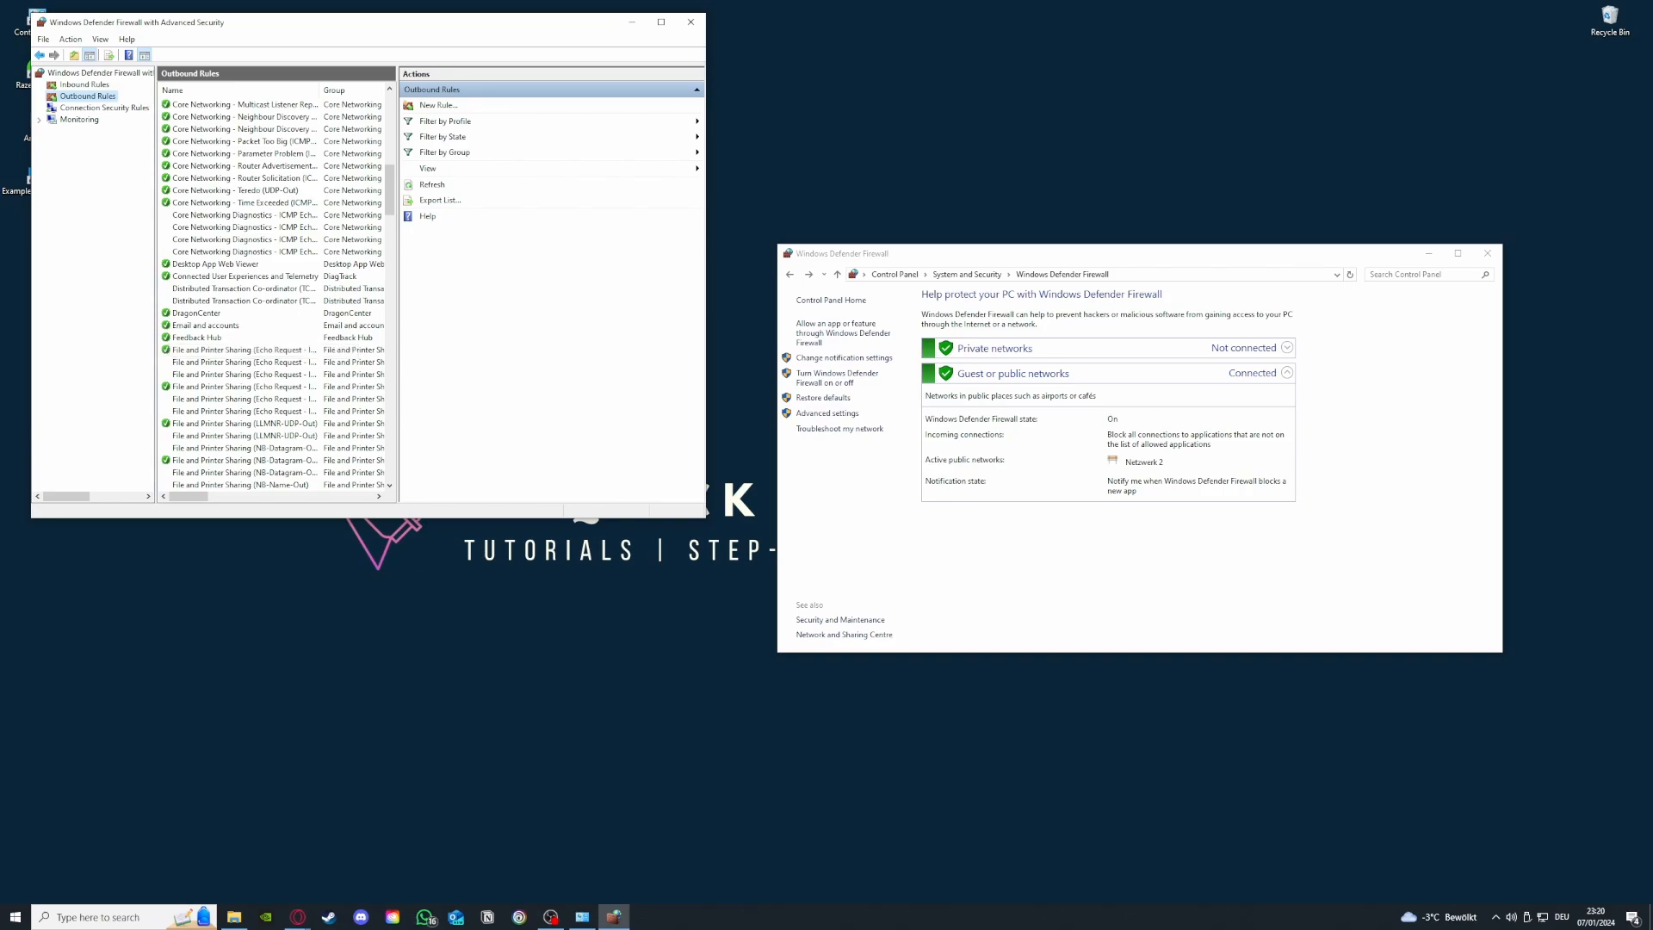
click(298, 917)
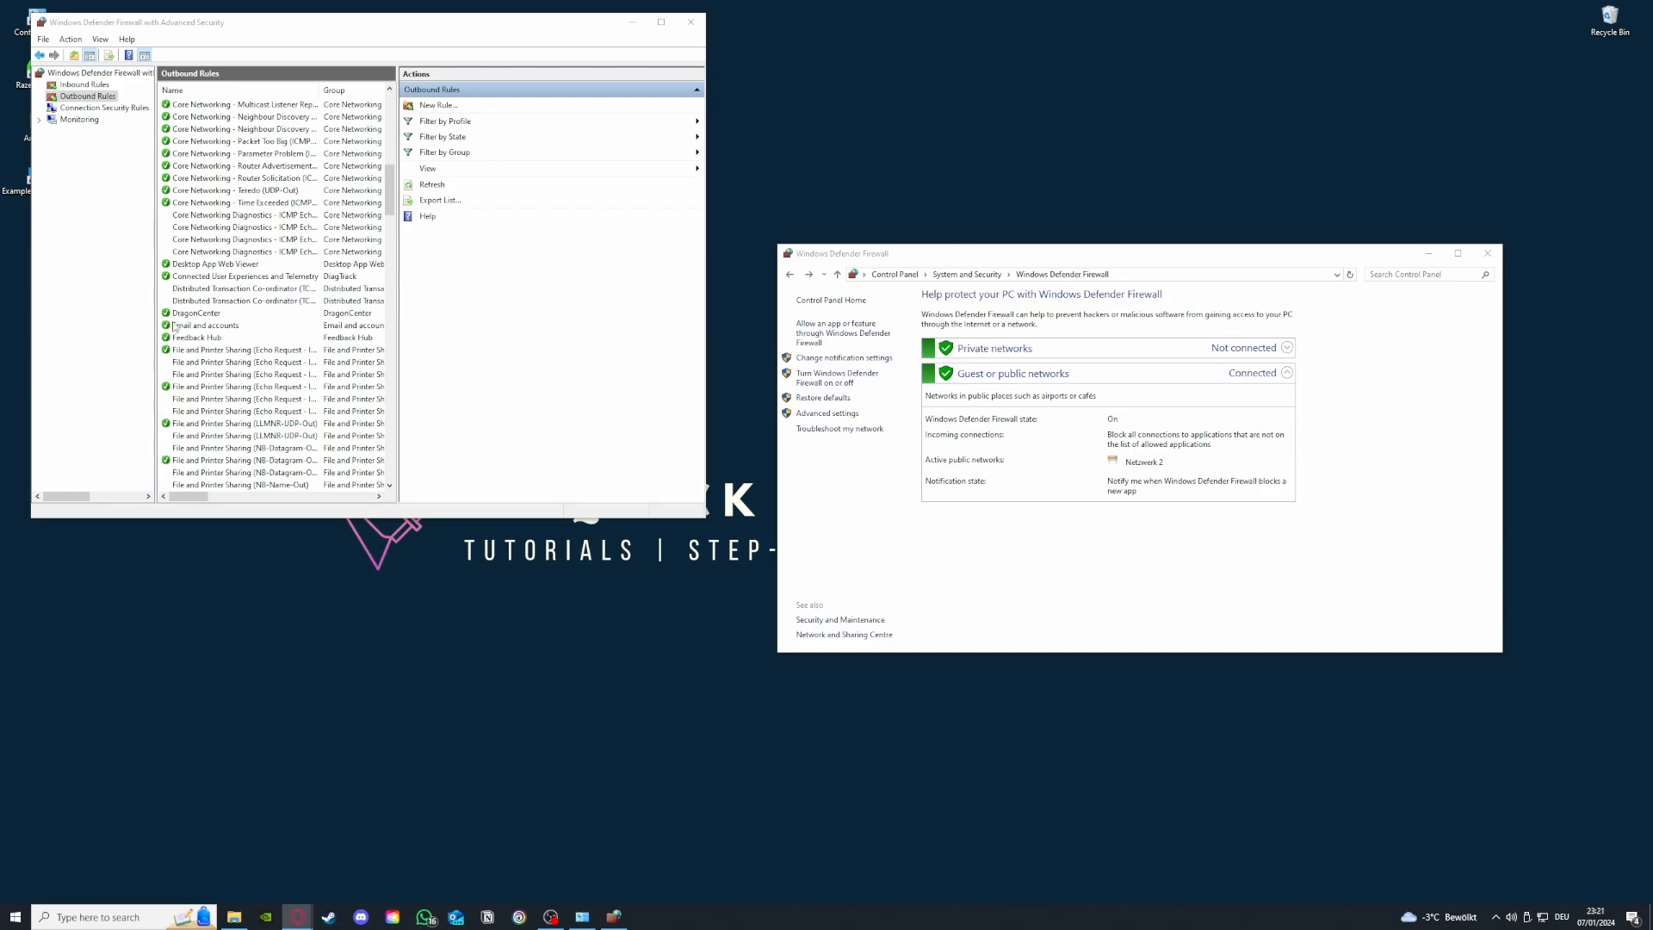
scroll(274, 362, up, 12)
scroll(274, 362, up, 3)
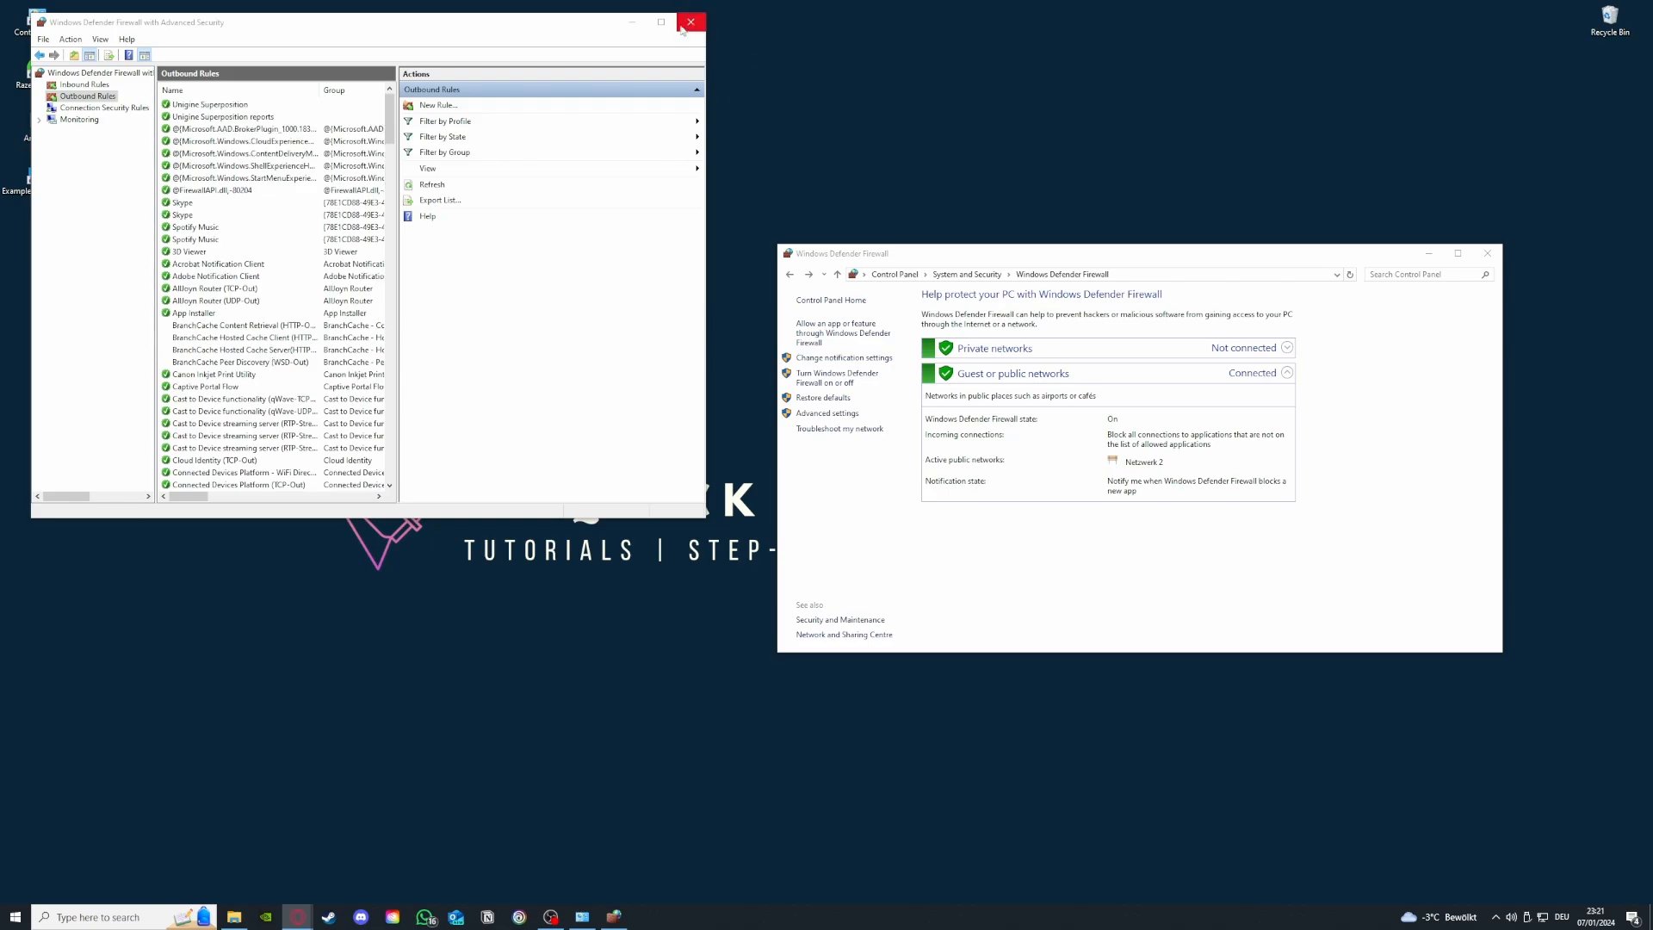
Revisit the inbound and outbound rules, and close both the advanced security and Windows Defender Firewall windows
click(73, 85)
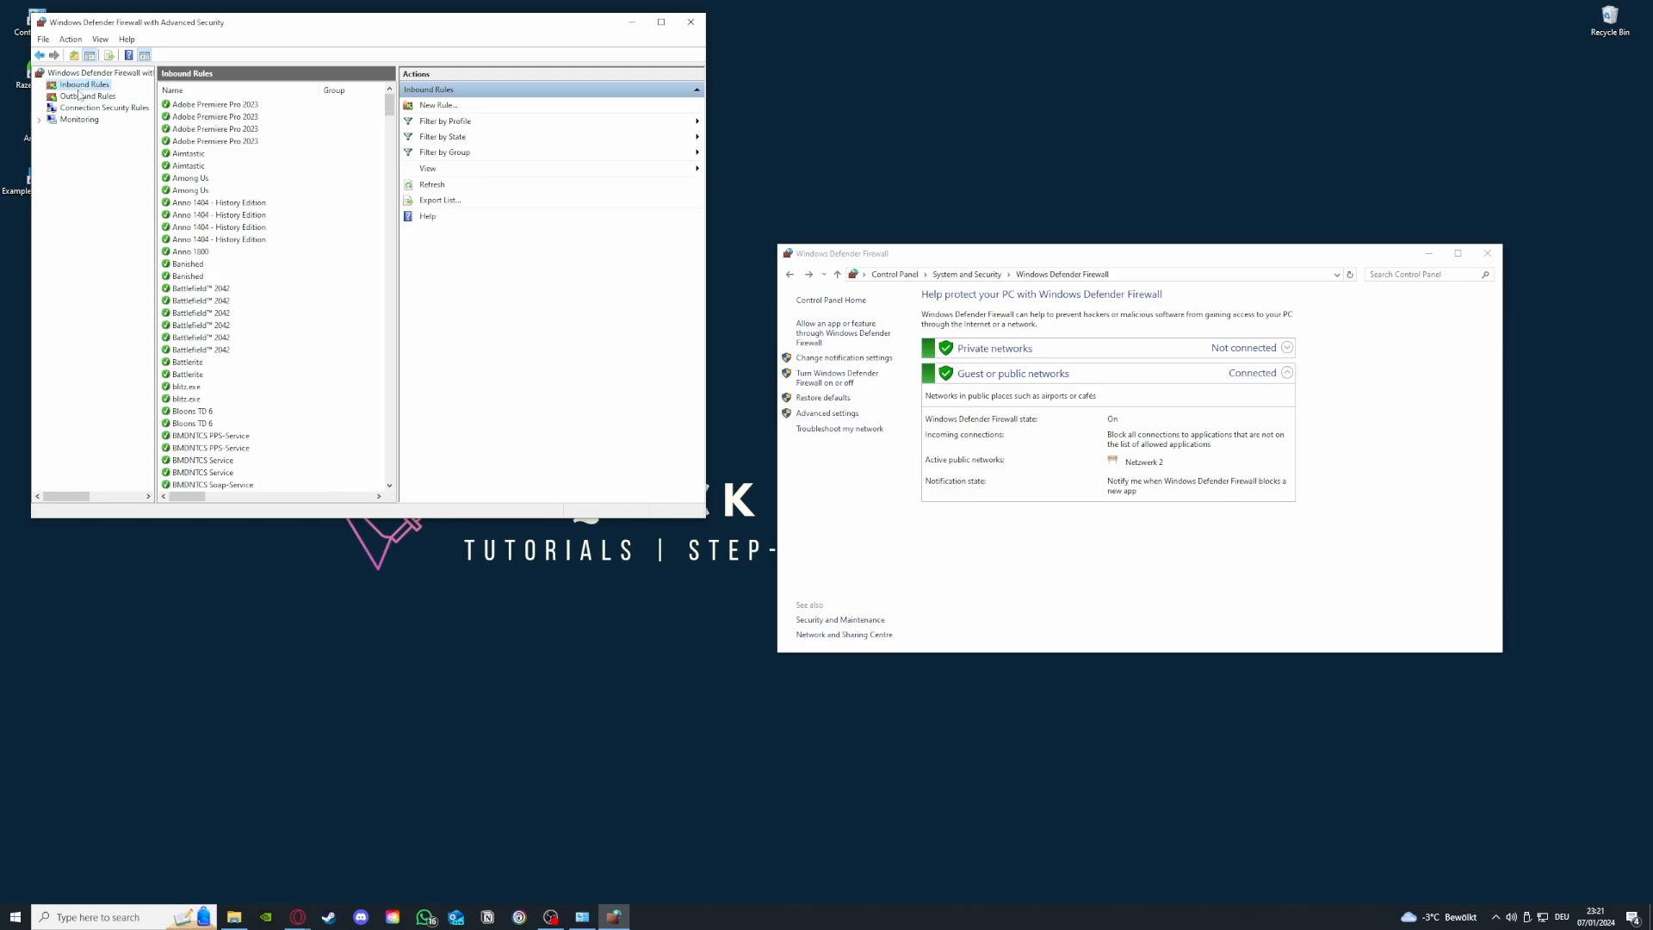
click(80, 98)
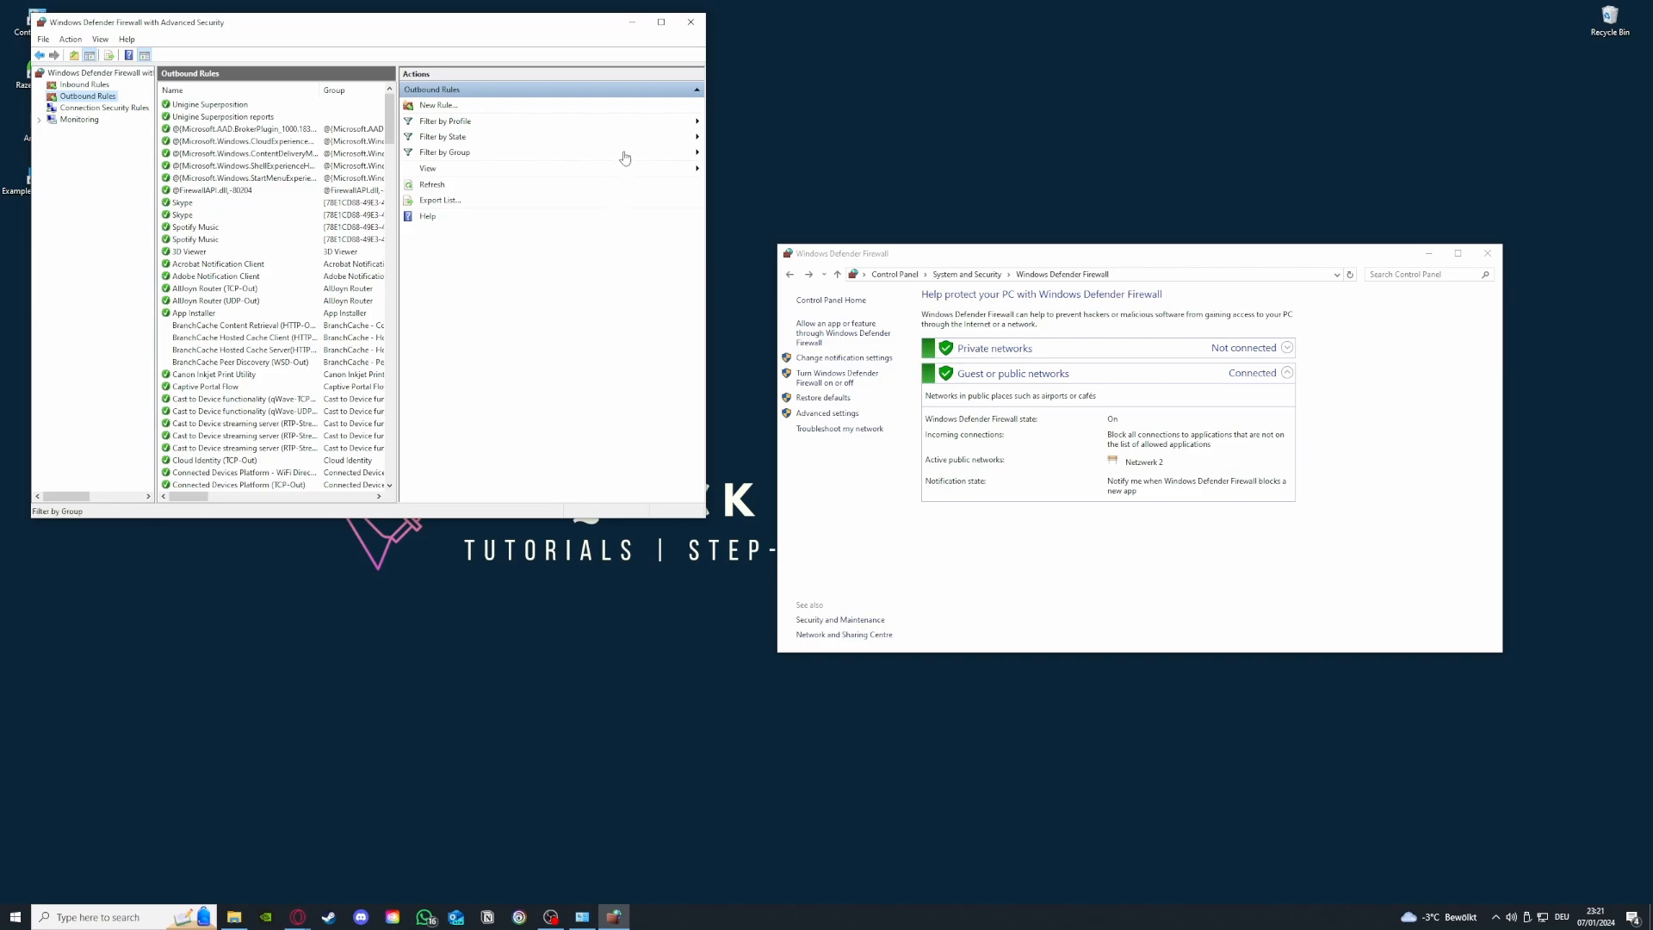
click(691, 21)
click(1487, 255)
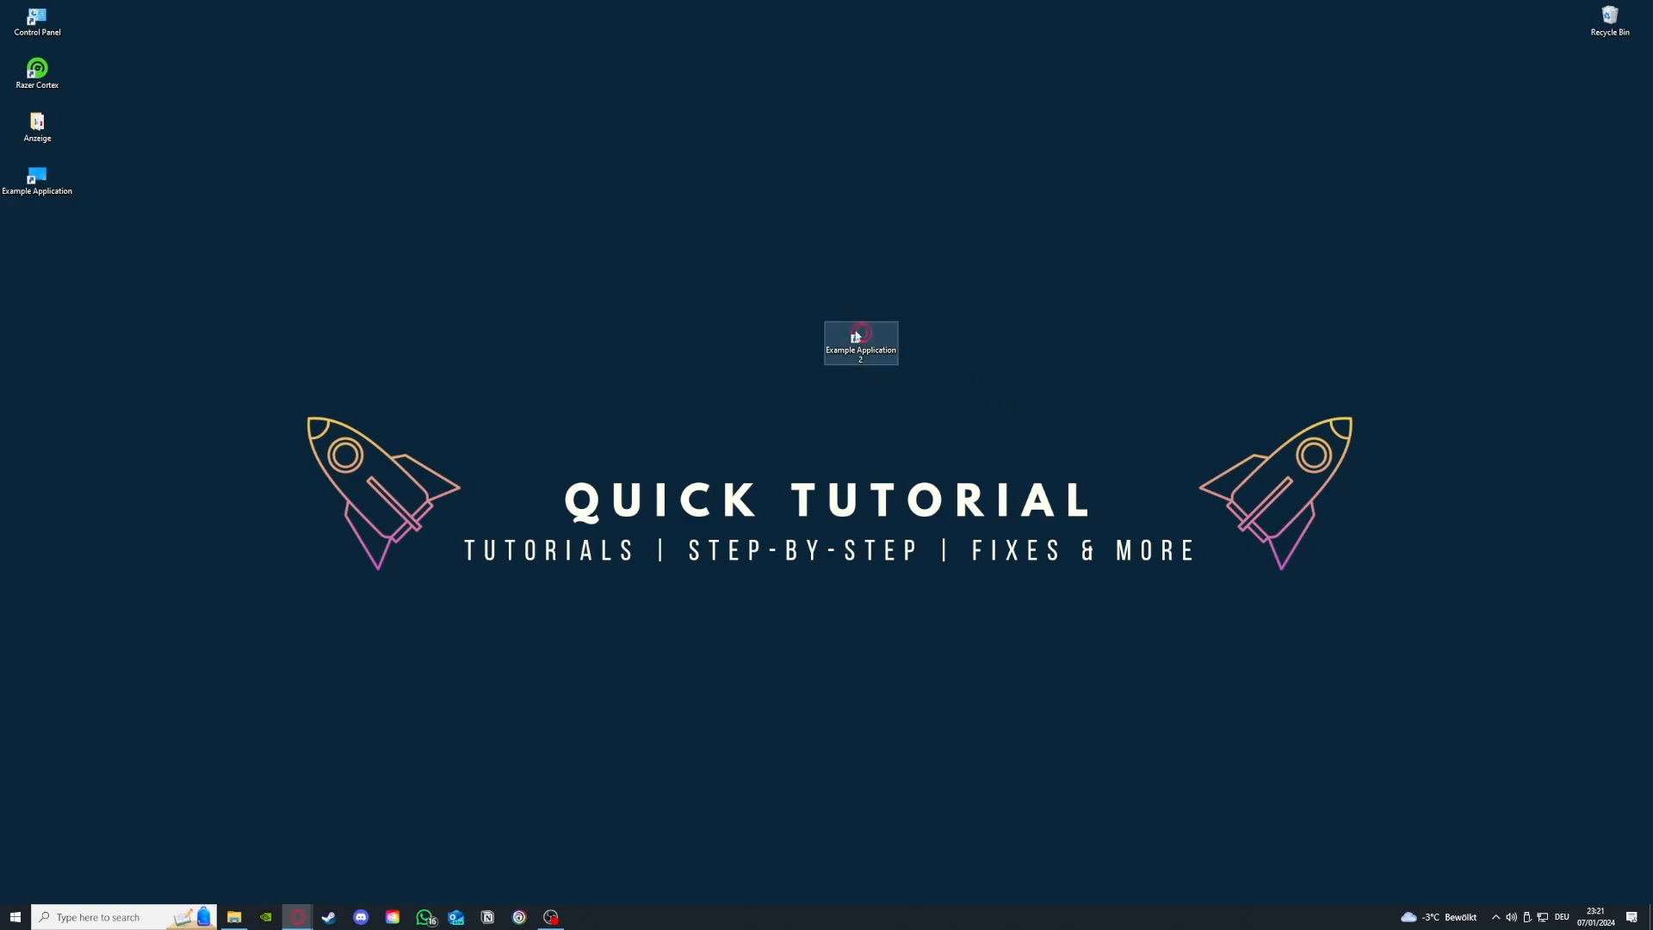
Move the Example Application 2 shortcut on the desktop to just above the wallpaper's "QUICK" lettering
drag(861, 338, 637, 285)
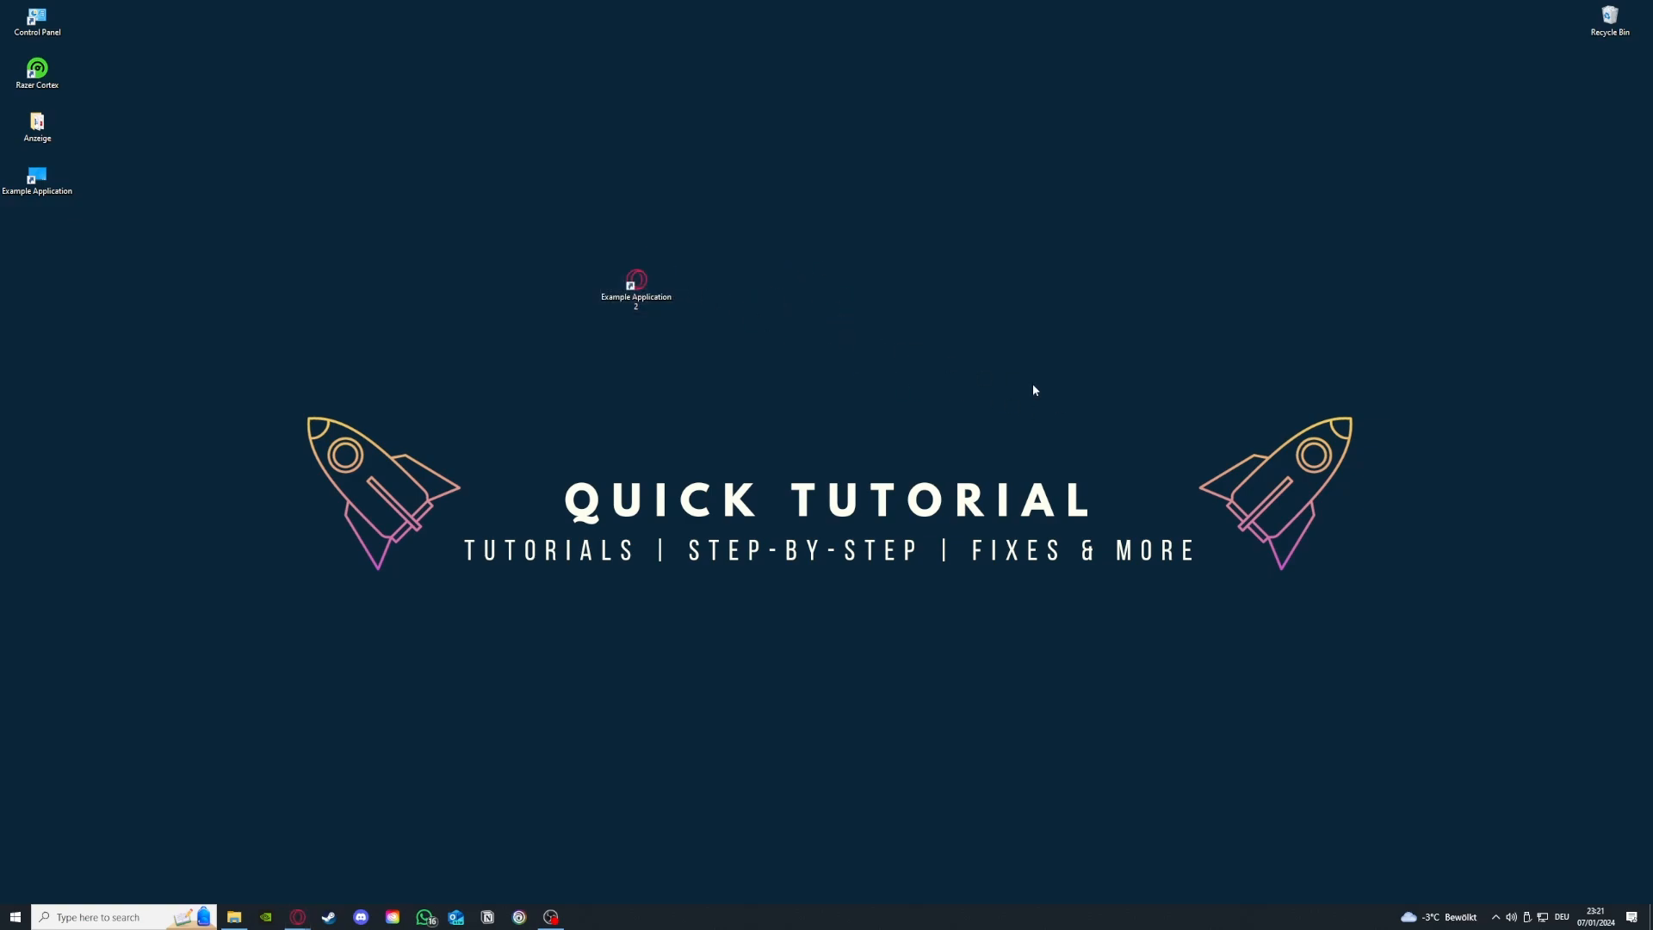